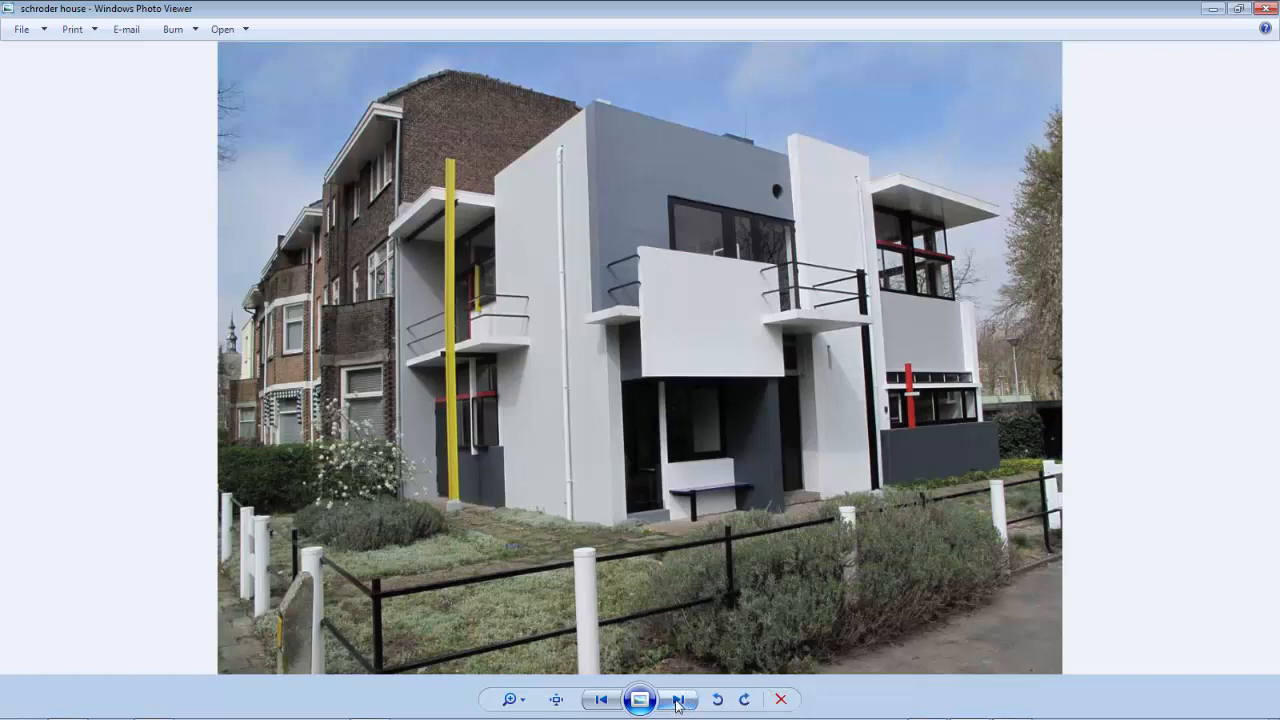
pyautogui.click(678, 703)
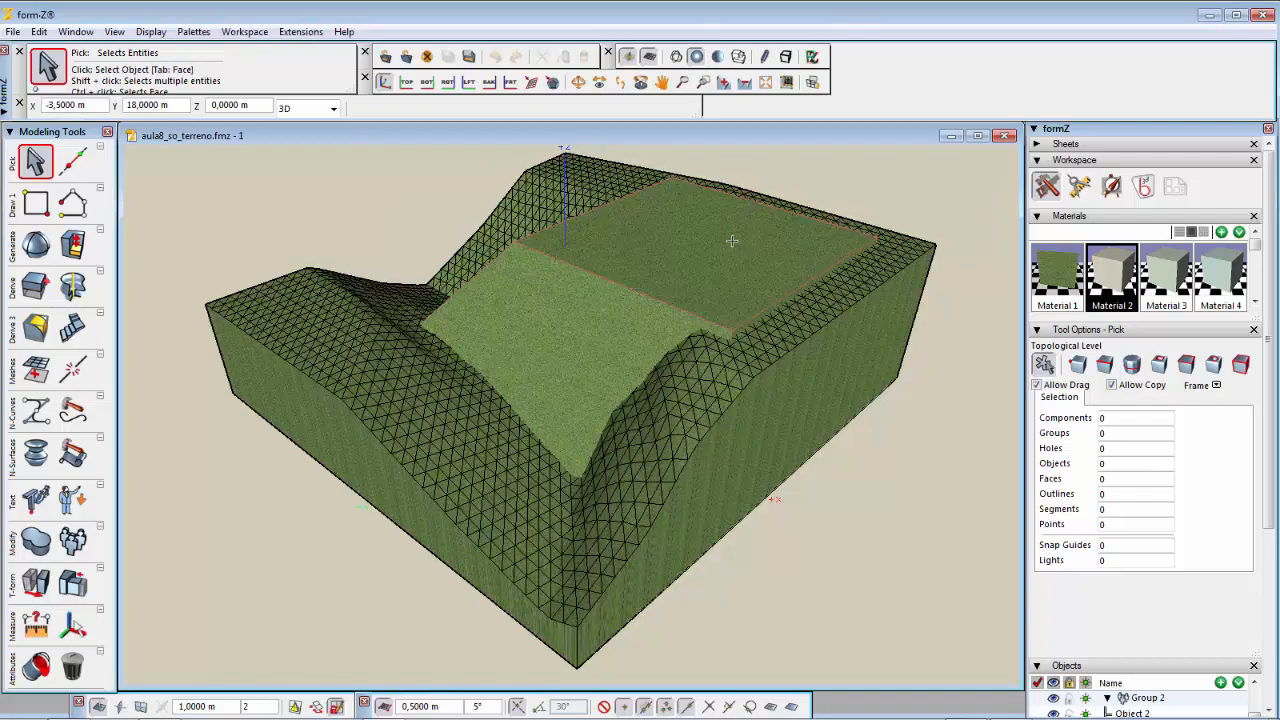
# Step: Start the V-Line tool with Material 2 as the active material
pyautogui.moveTo(703, 245); pyautogui.dragTo(591, 386, button='middle')
pyautogui.scroll(1, 590, 424)
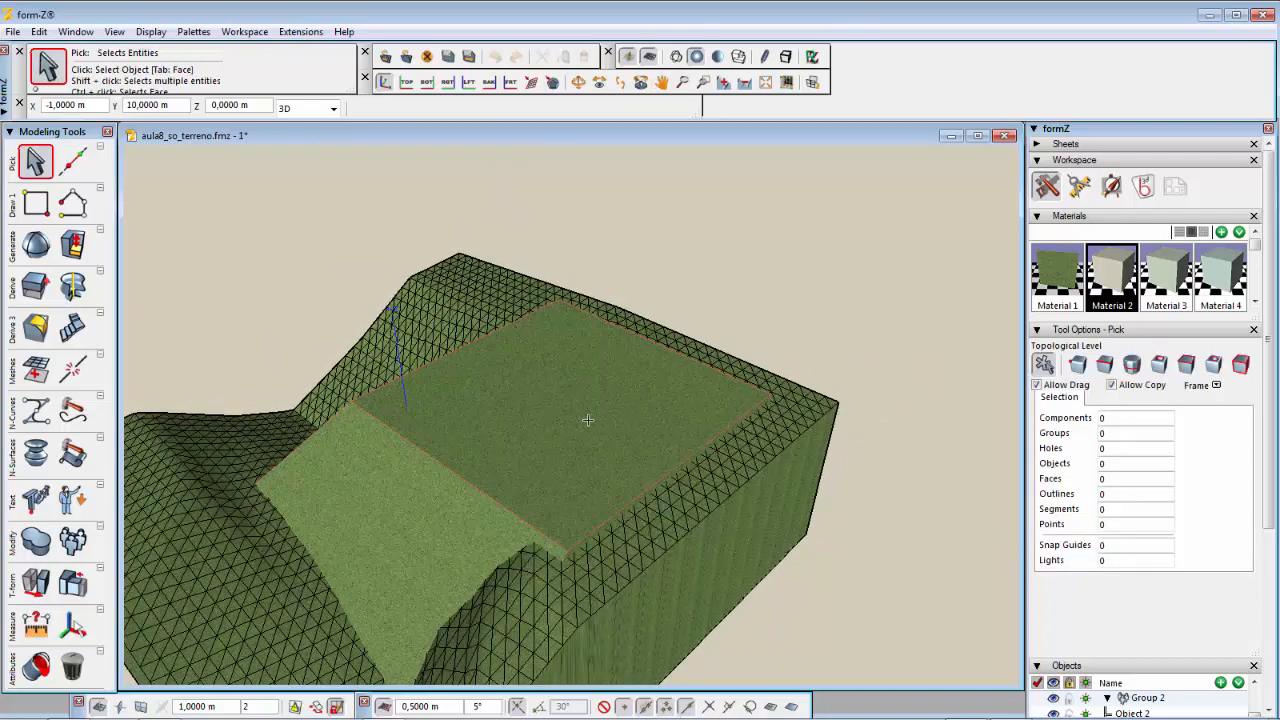
pyautogui.scroll(1, 588, 420)
pyautogui.scroll(1, 588, 420)
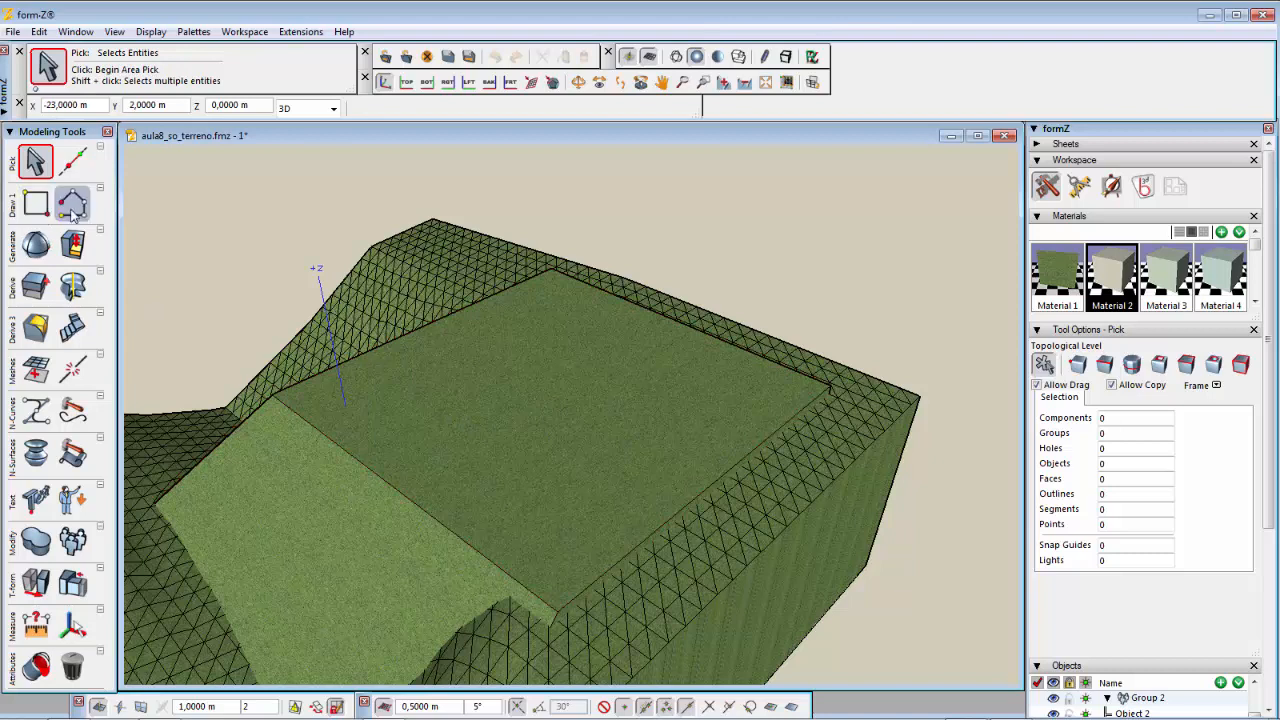
pyautogui.moveTo(72, 212)
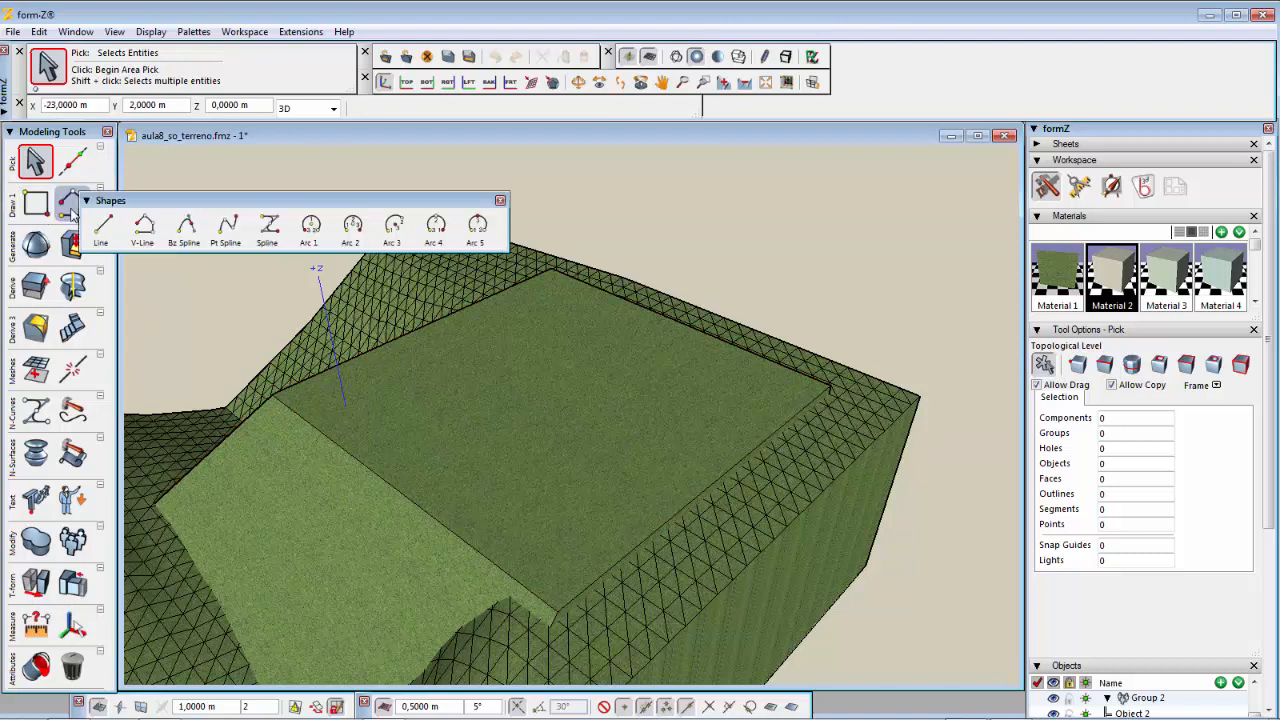
pyautogui.click(147, 228)
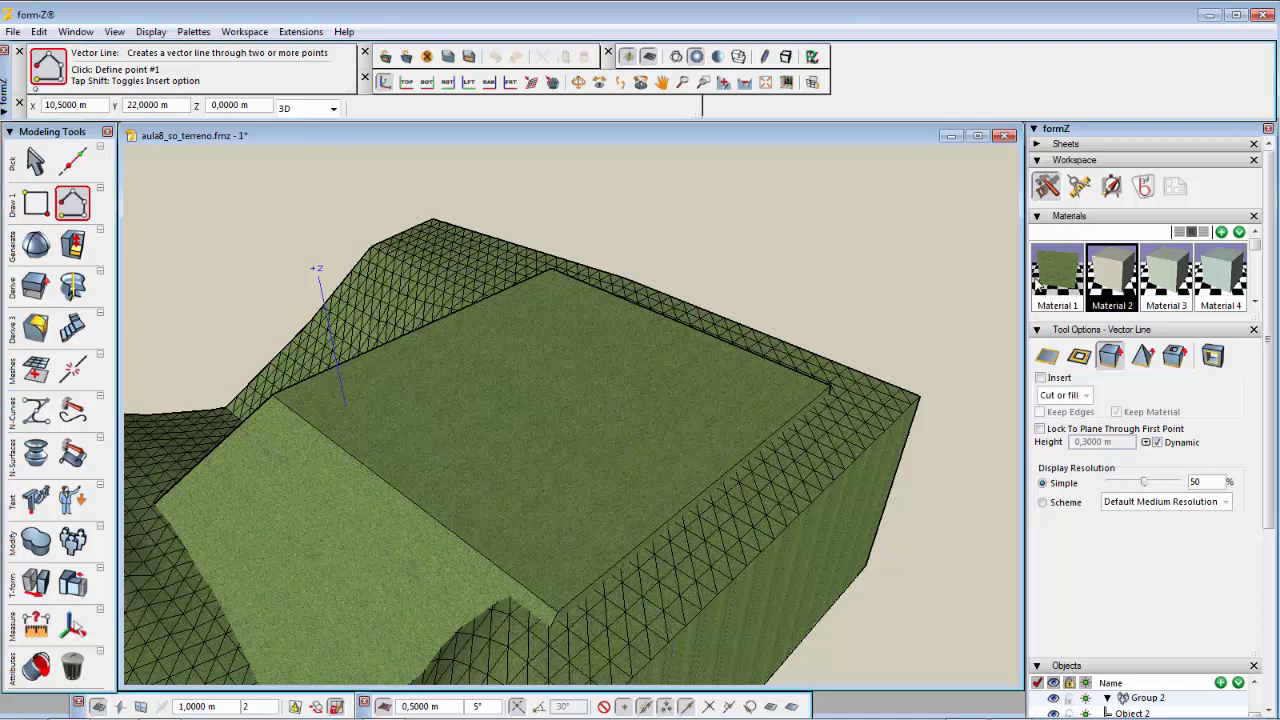
pyautogui.click(1067, 276)
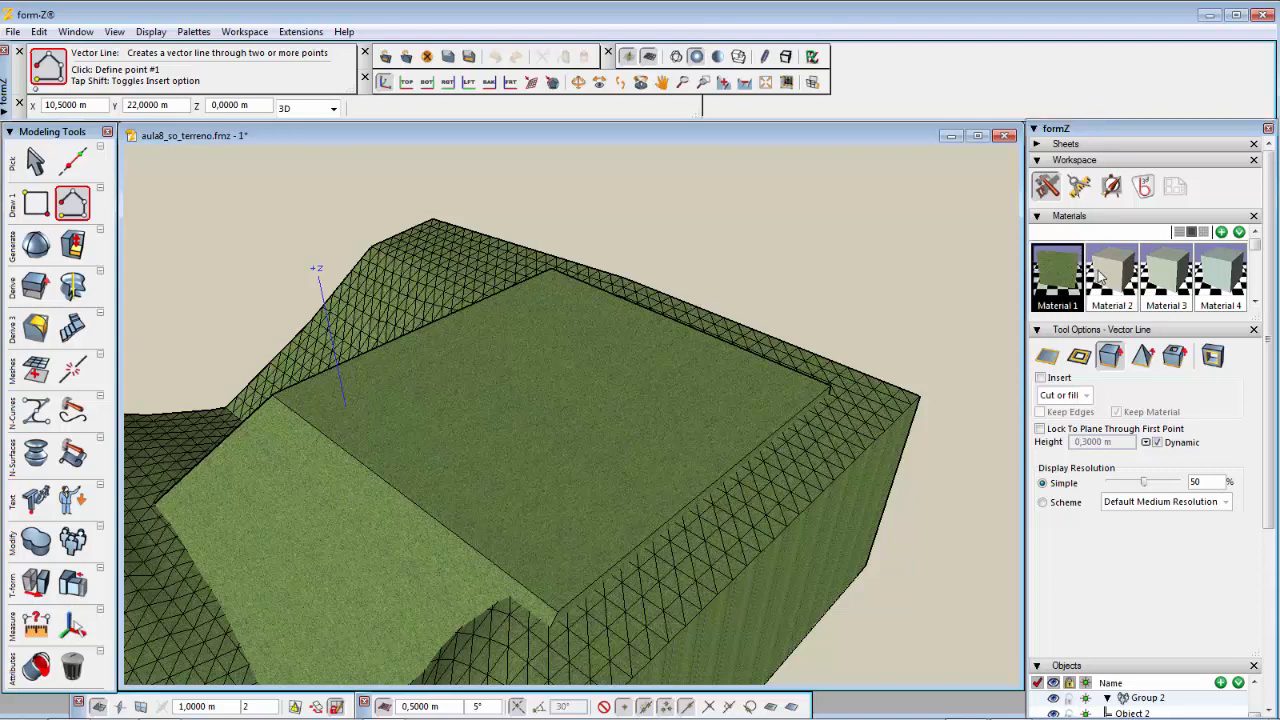
pyautogui.click(1106, 279)
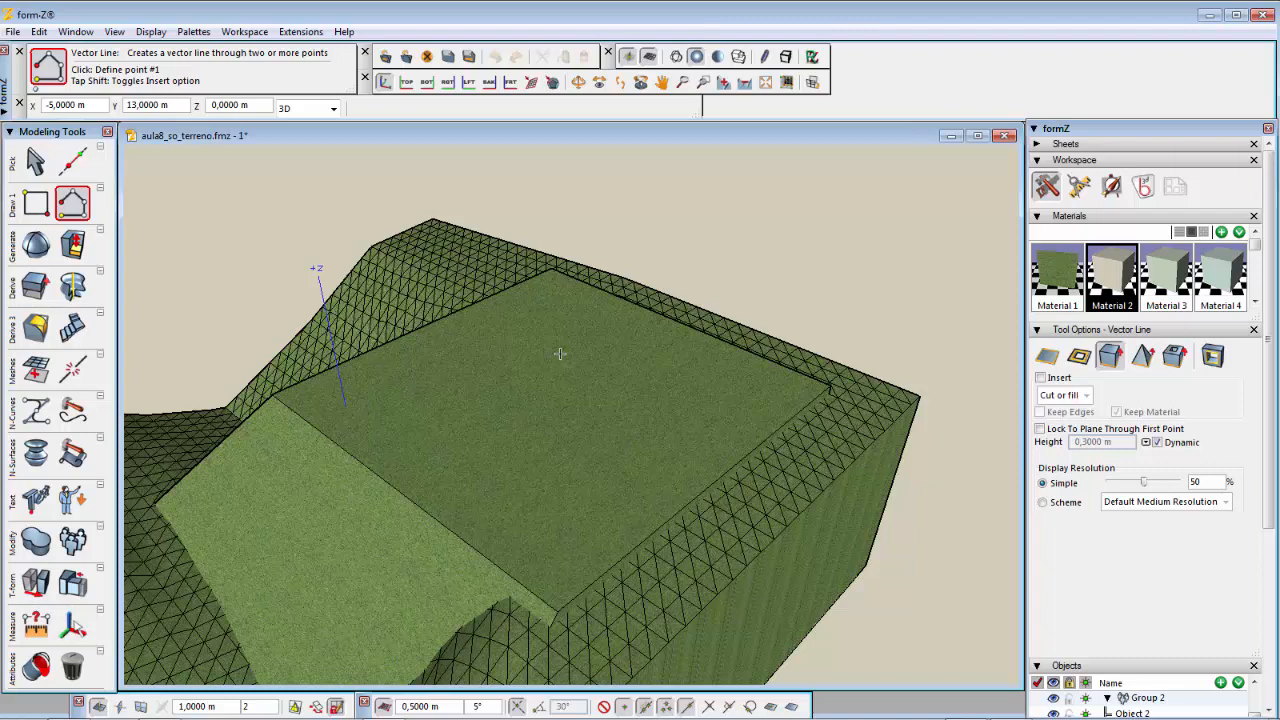
# Step: Reselect the V-Line tool and switch off Lock Reference Plane
pyautogui.click(72, 205)
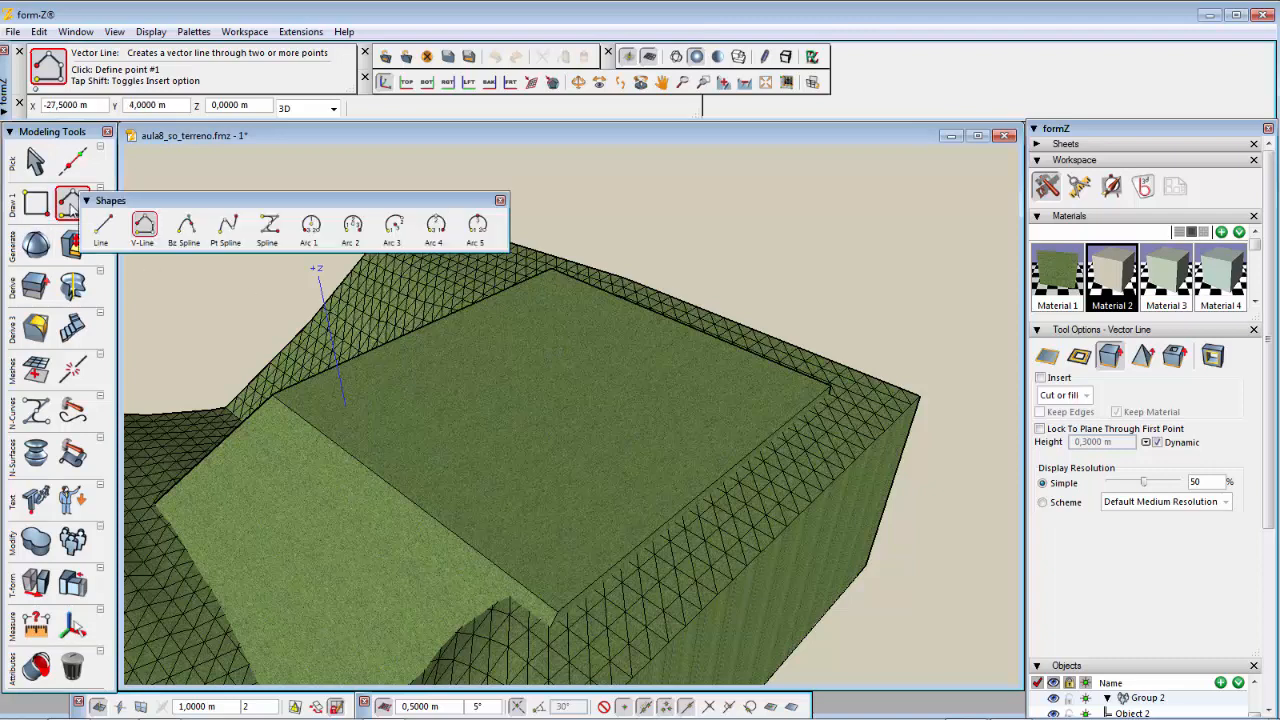
pyautogui.click(151, 227)
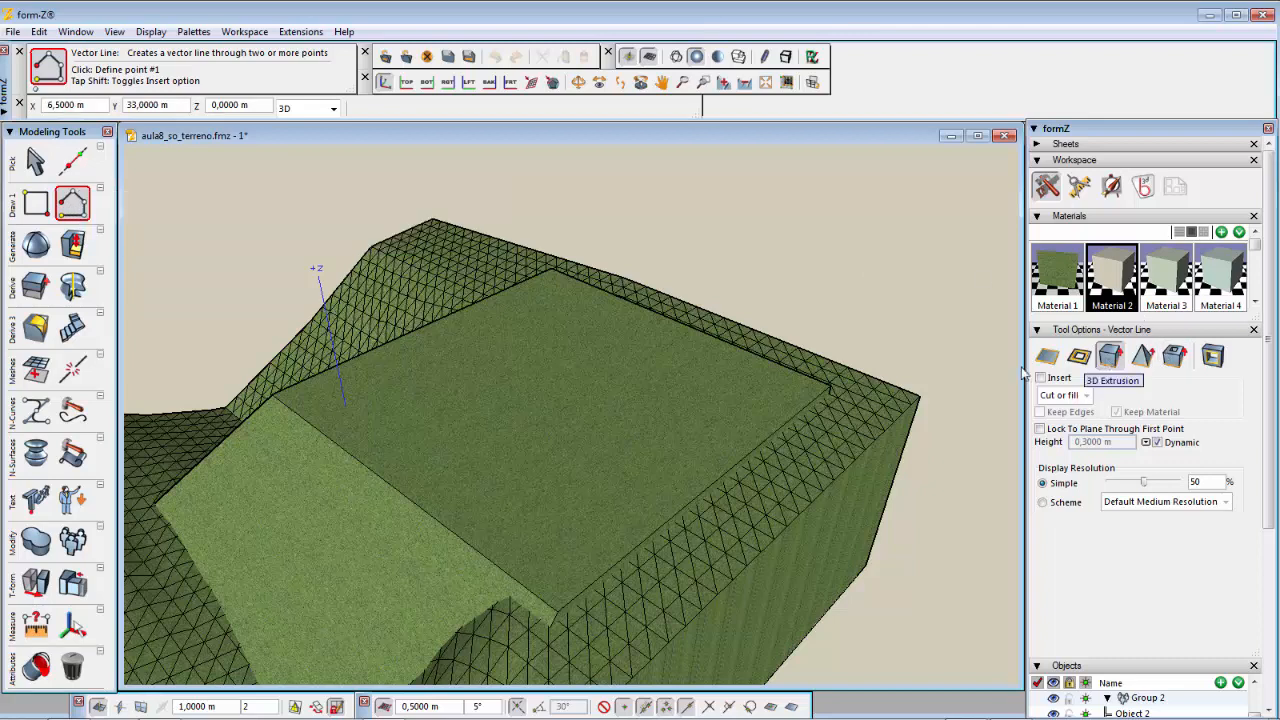
pyautogui.rightClick(567, 319)
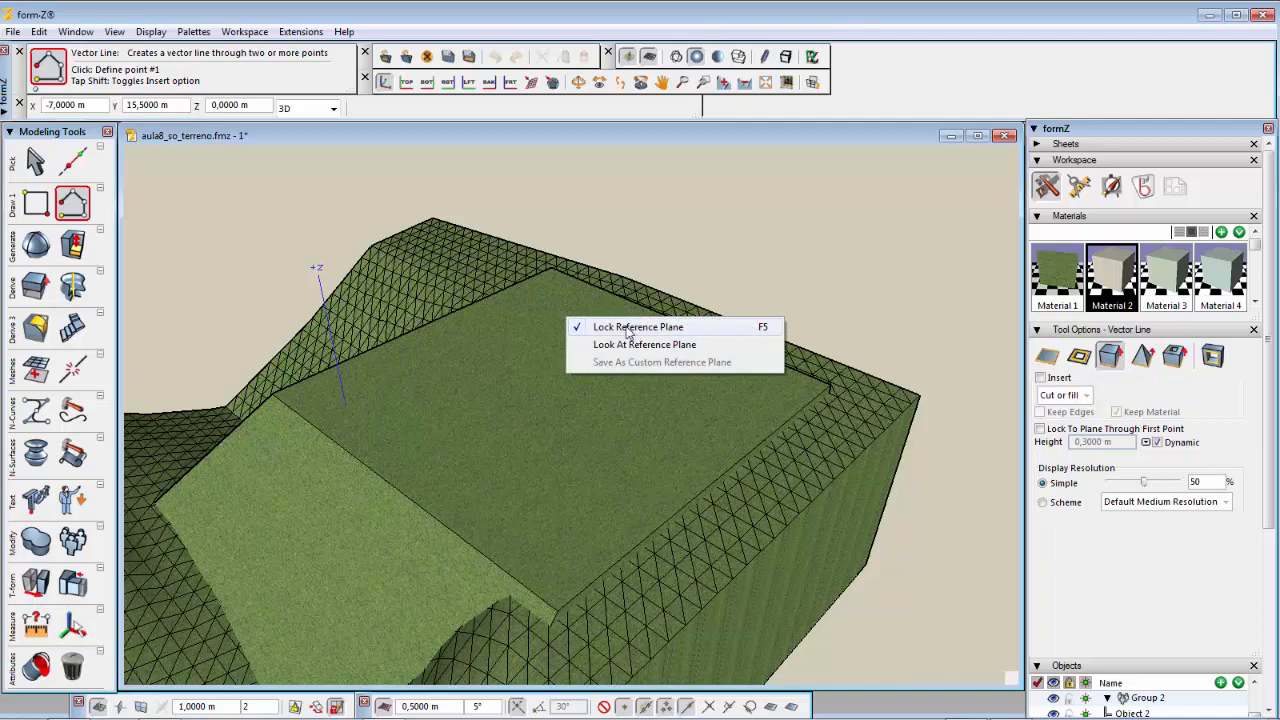
pyautogui.click(626, 328)
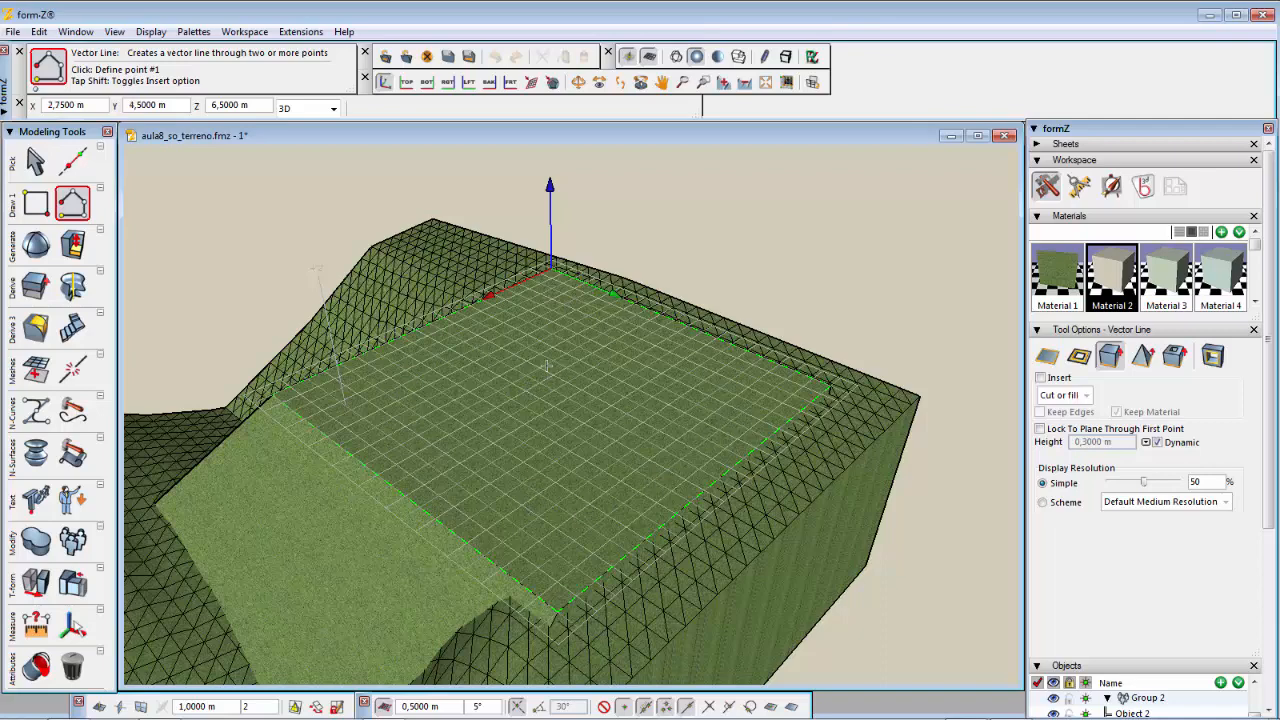
# Step: Draw a closed six-point V-Line slab on the flat terrace and set its height to 0,15 m
pyautogui.rightClick(538, 321)
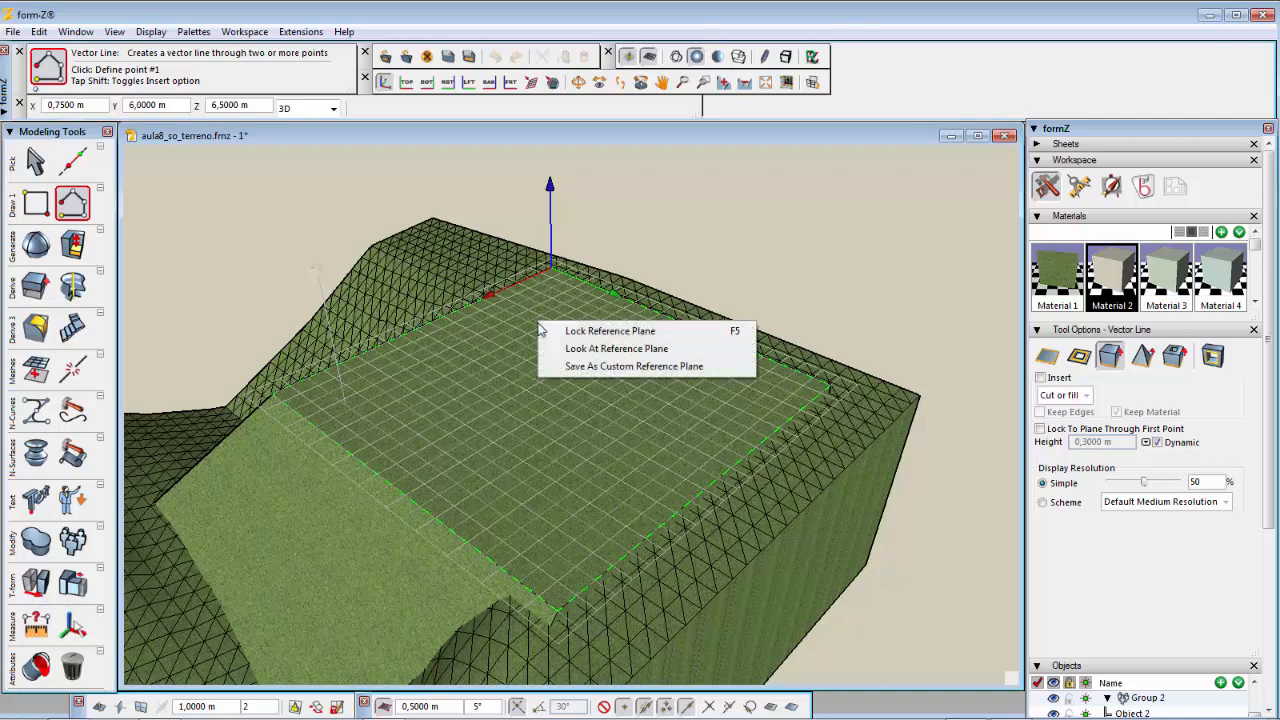
pyautogui.click(586, 347)
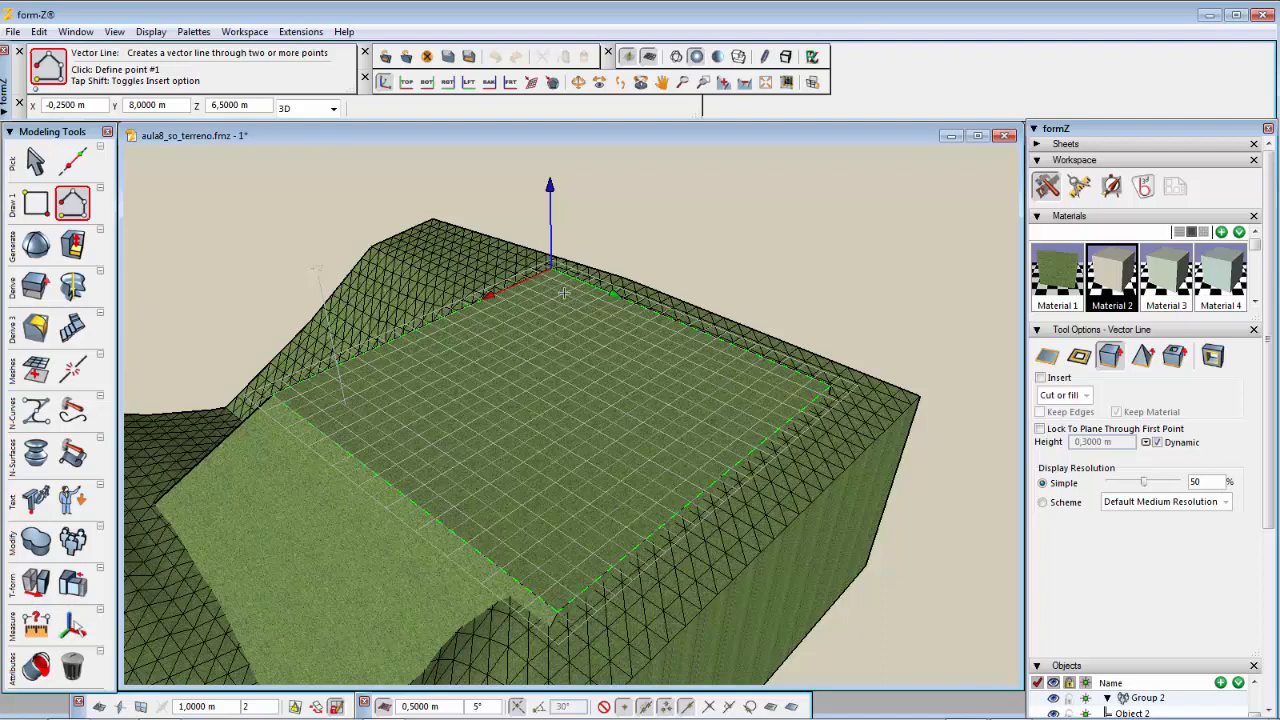
pyautogui.click(564, 292)
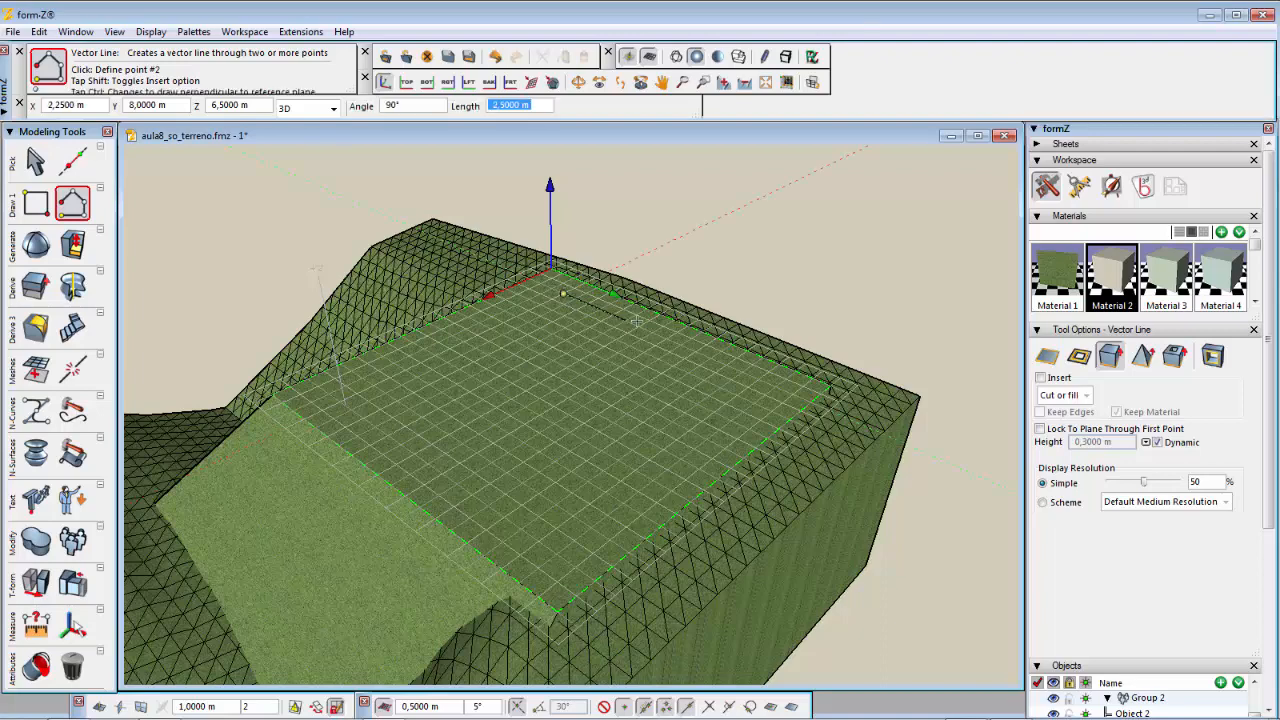
pyautogui.click(742, 373)
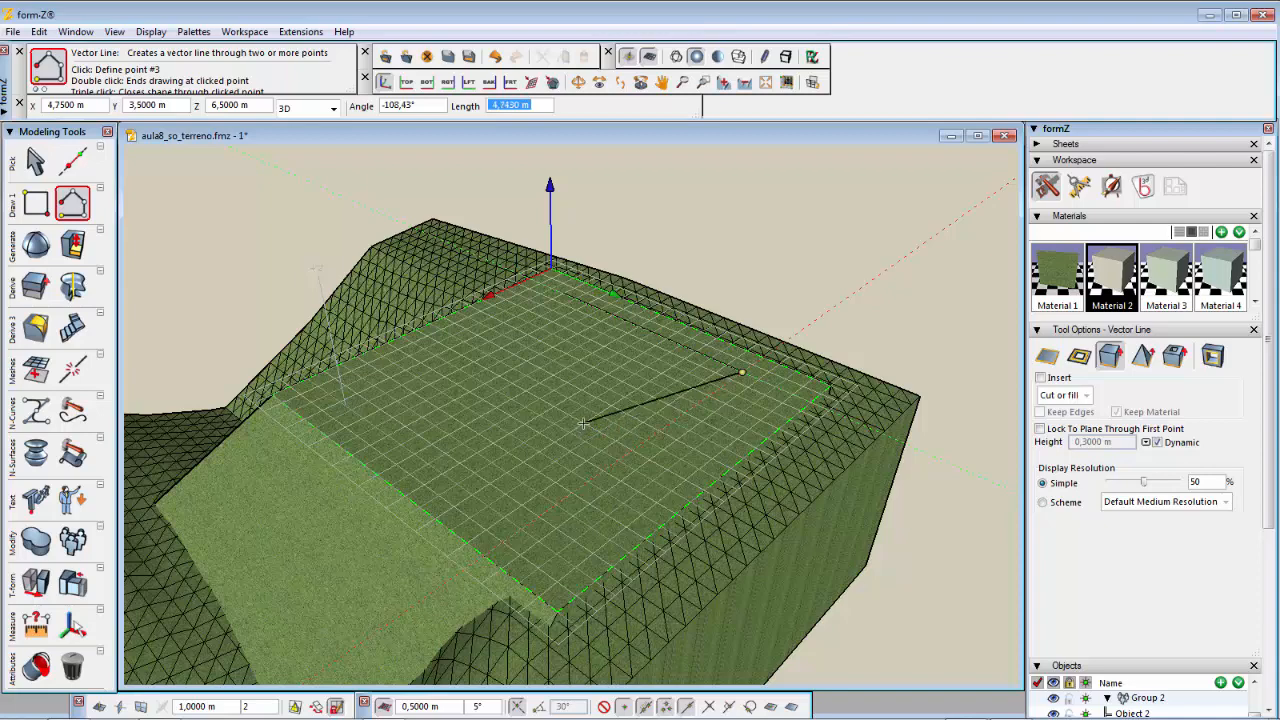
pyautogui.click(584, 424)
pyautogui.click(556, 580)
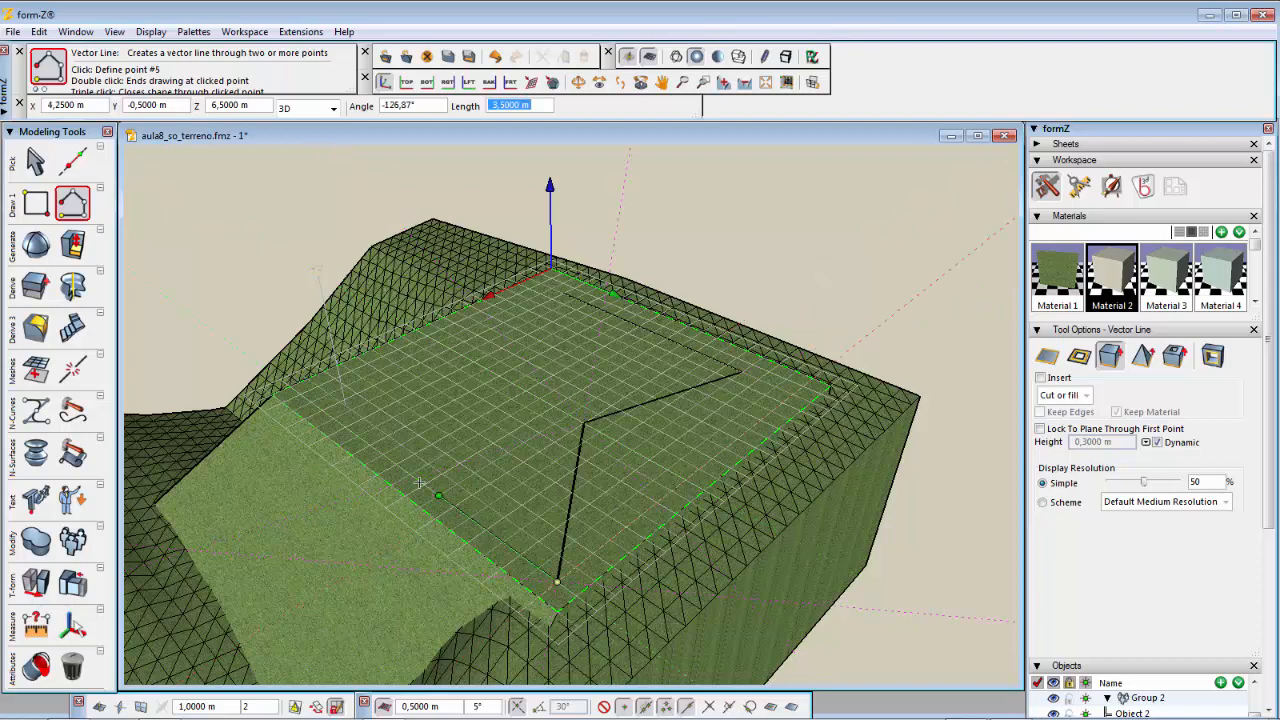
pyautogui.click(312, 403)
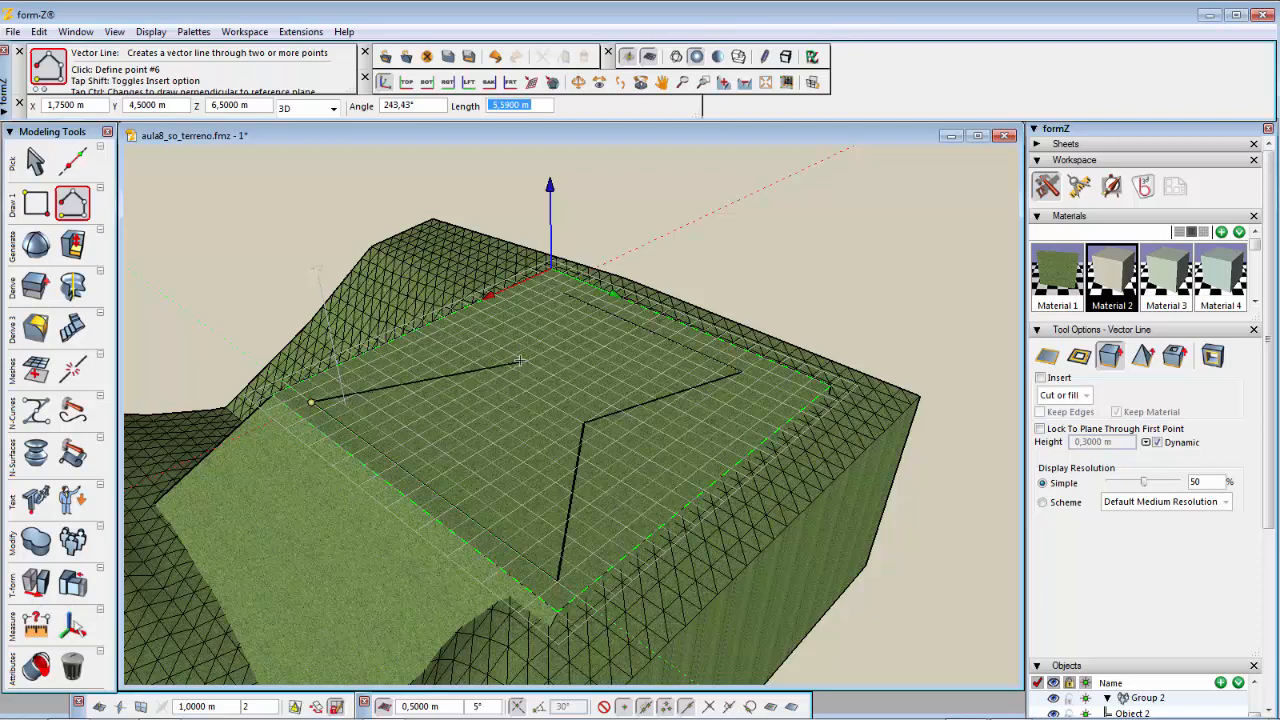
pyautogui.click(513, 368)
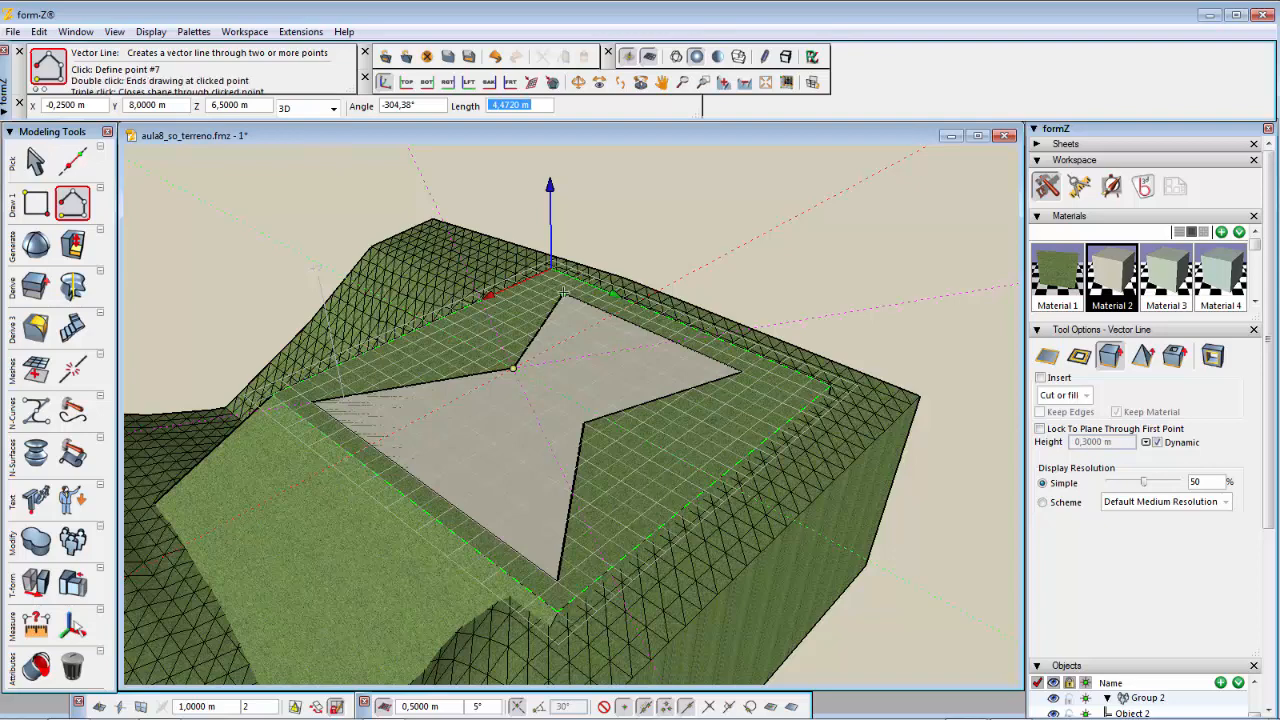
pyautogui.click(564, 291)
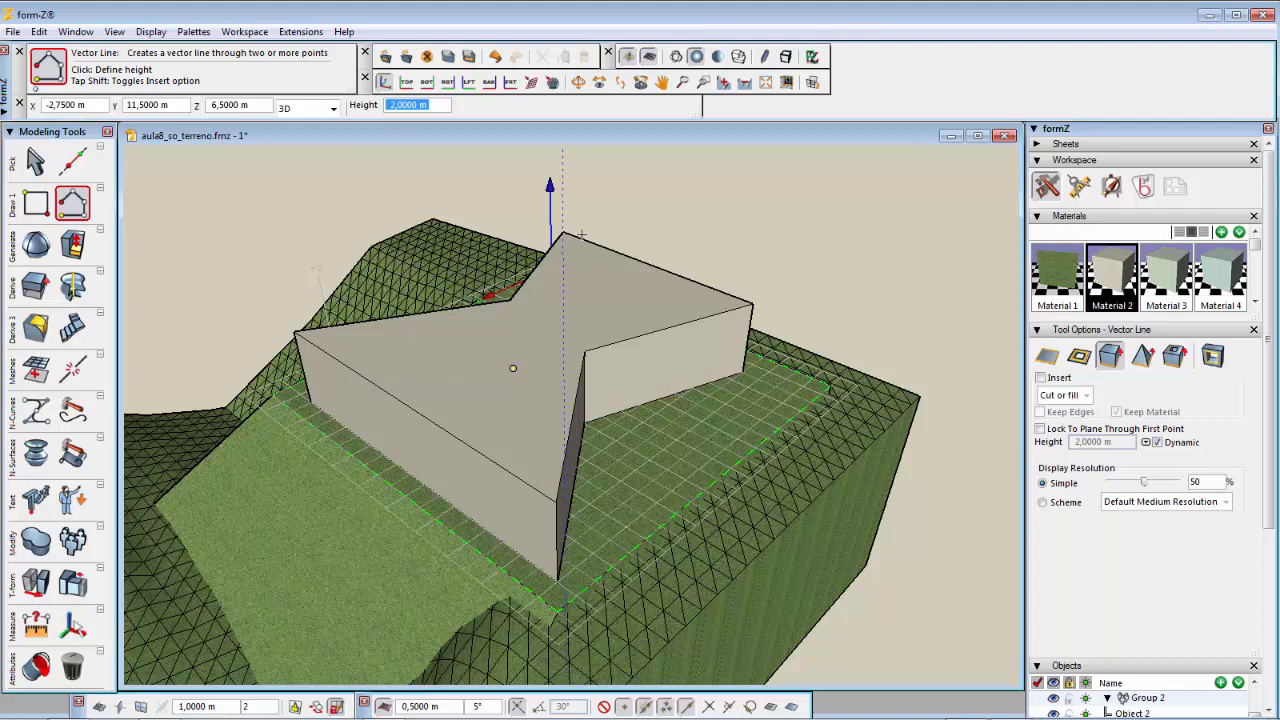
pyautogui.write('0,15')
pyautogui.press('Return')
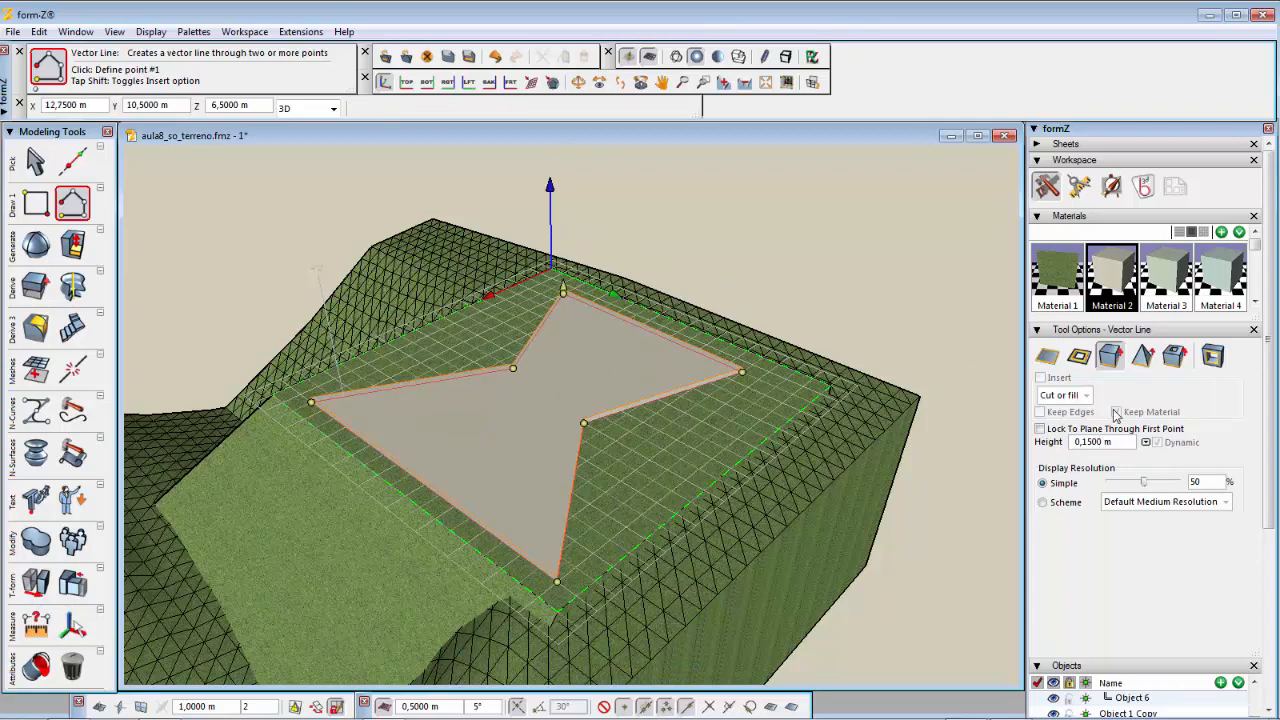
# Step: Add a new layer named laje de piso
pyautogui.moveTo(1273, 449); pyautogui.dragTo(1262, 637)
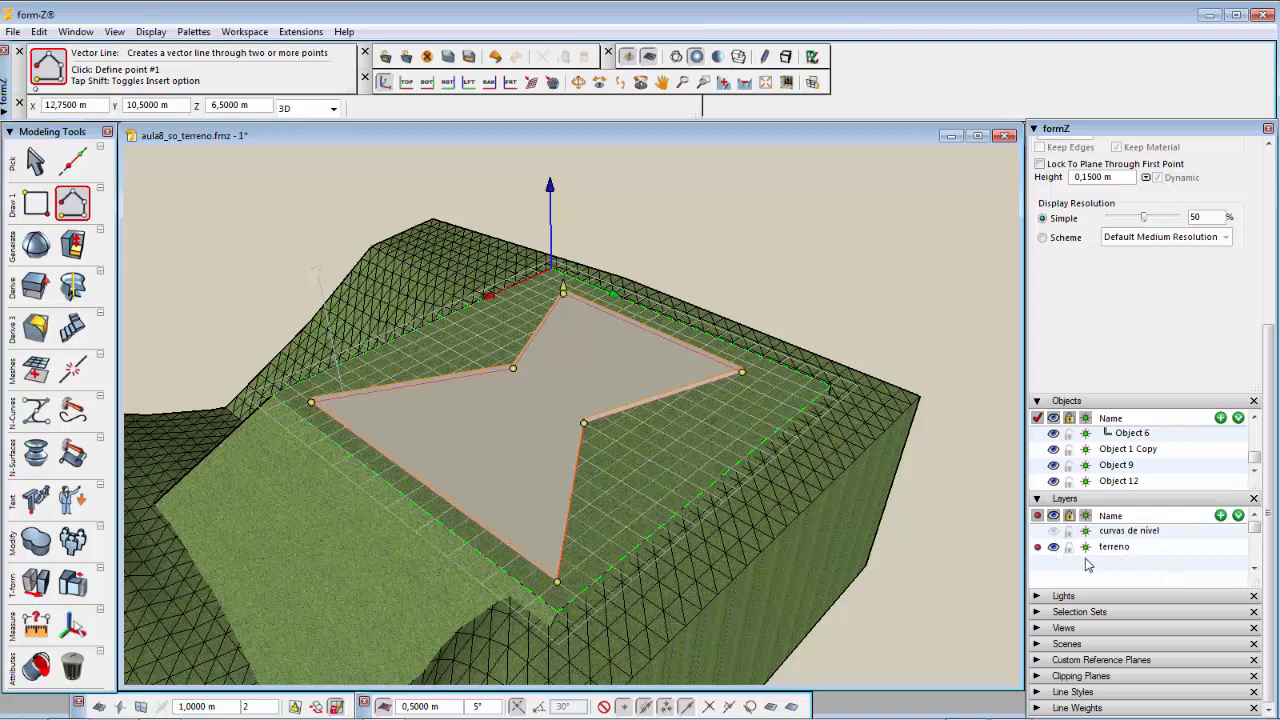
pyautogui.click(1221, 516)
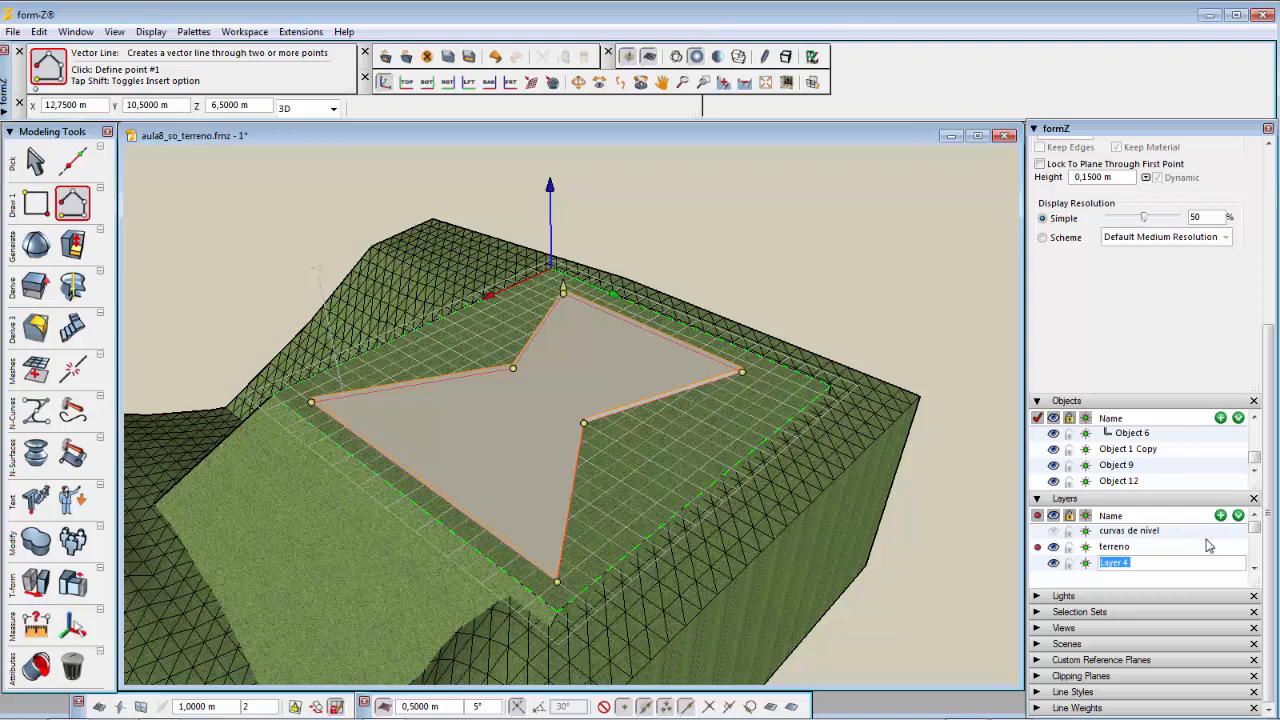
pyautogui.write('laje de piso')
pyautogui.click(1212, 550)
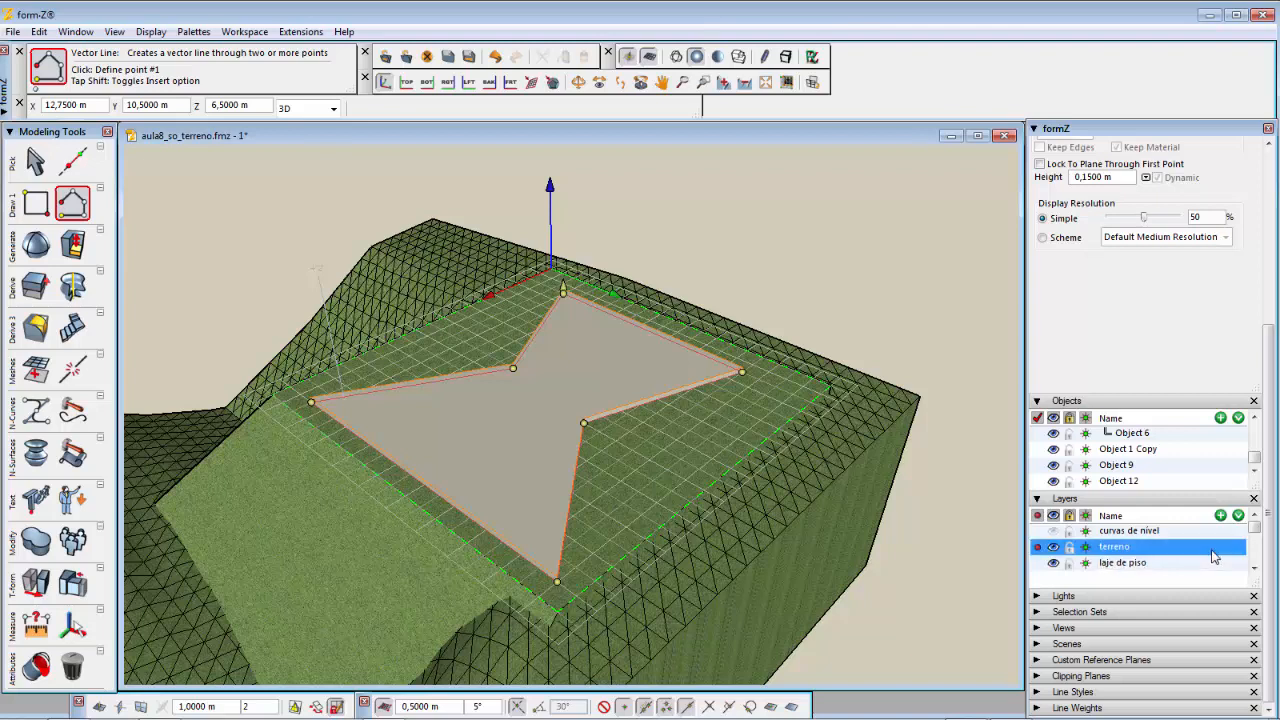
# Step: Add another layer and name it volumetria
pyautogui.moveTo(1257, 575); pyautogui.dragTo(1257, 626)
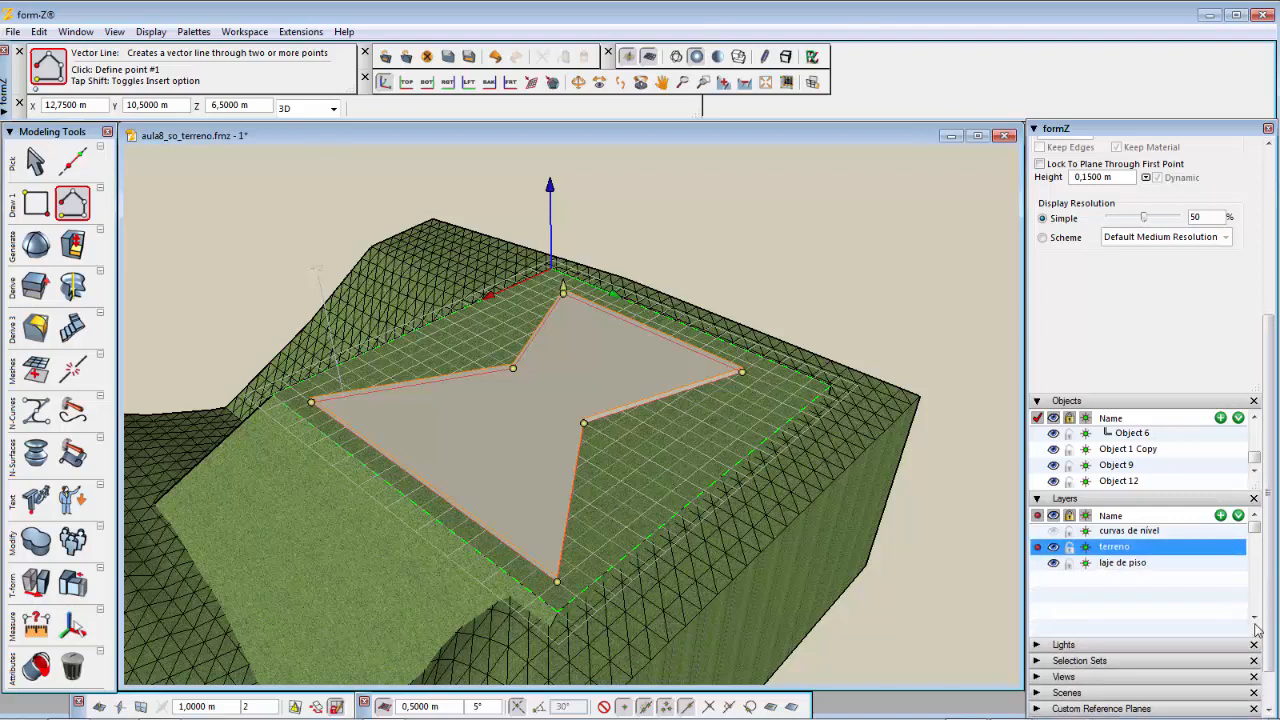
pyautogui.click(1220, 515)
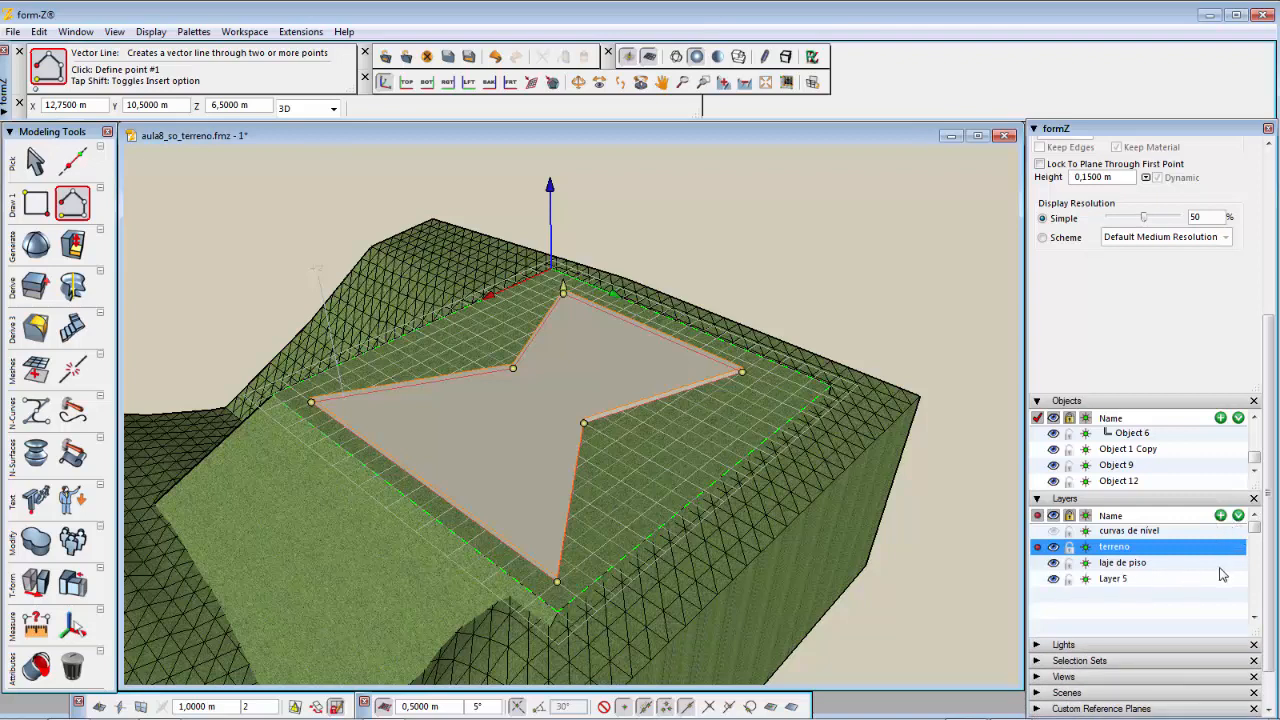
pyautogui.click(1110, 580)
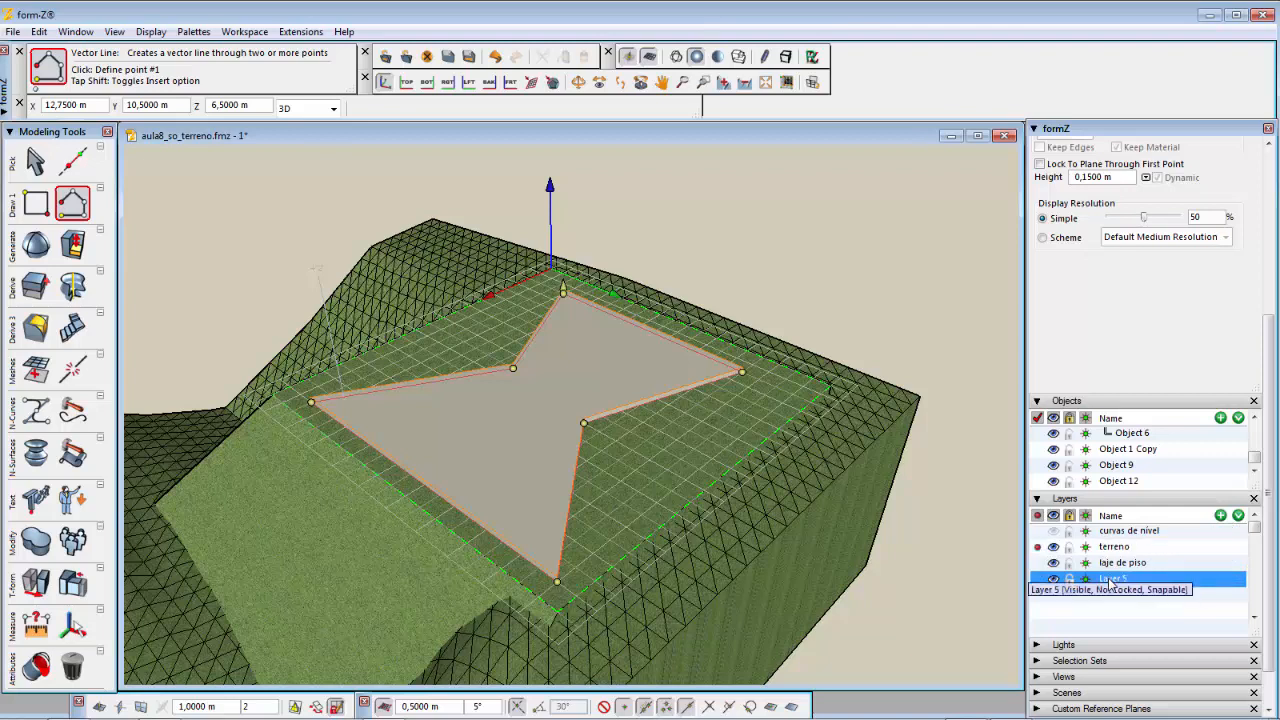
pyautogui.doubleClick(1110, 580)
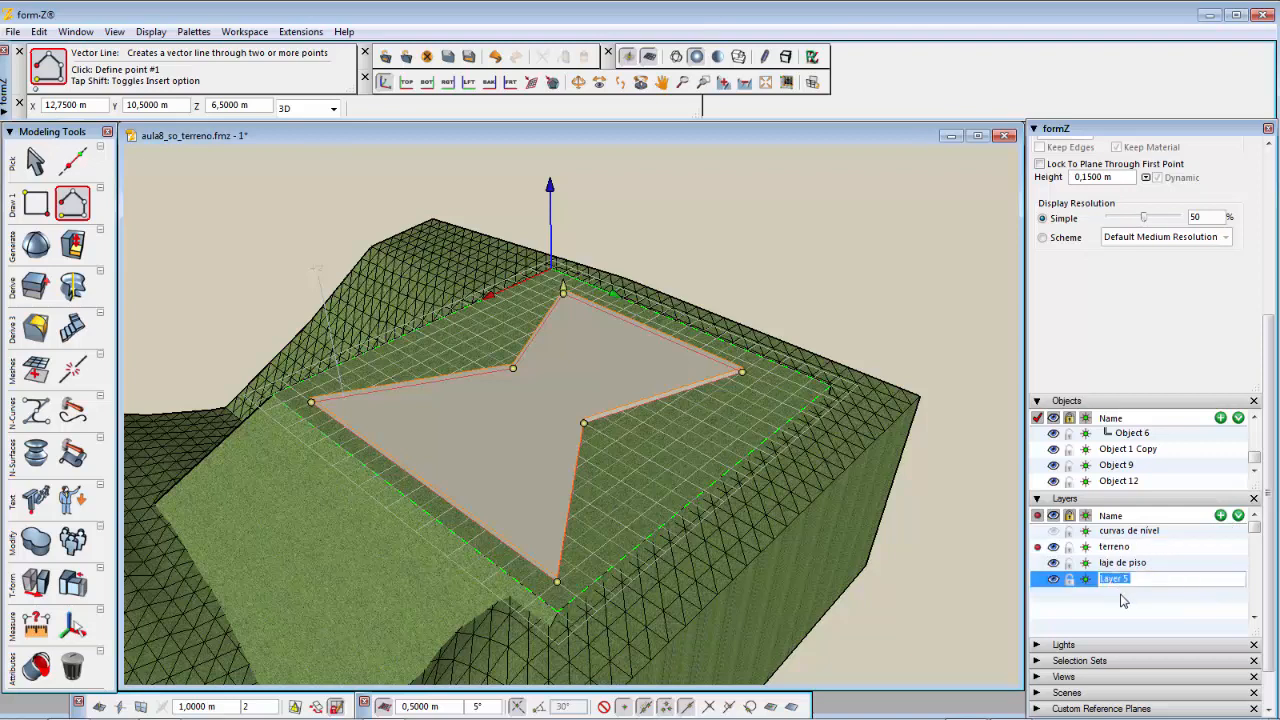
pyautogui.write('volumetria')
pyautogui.press('Return')
pyautogui.click(1124, 603)
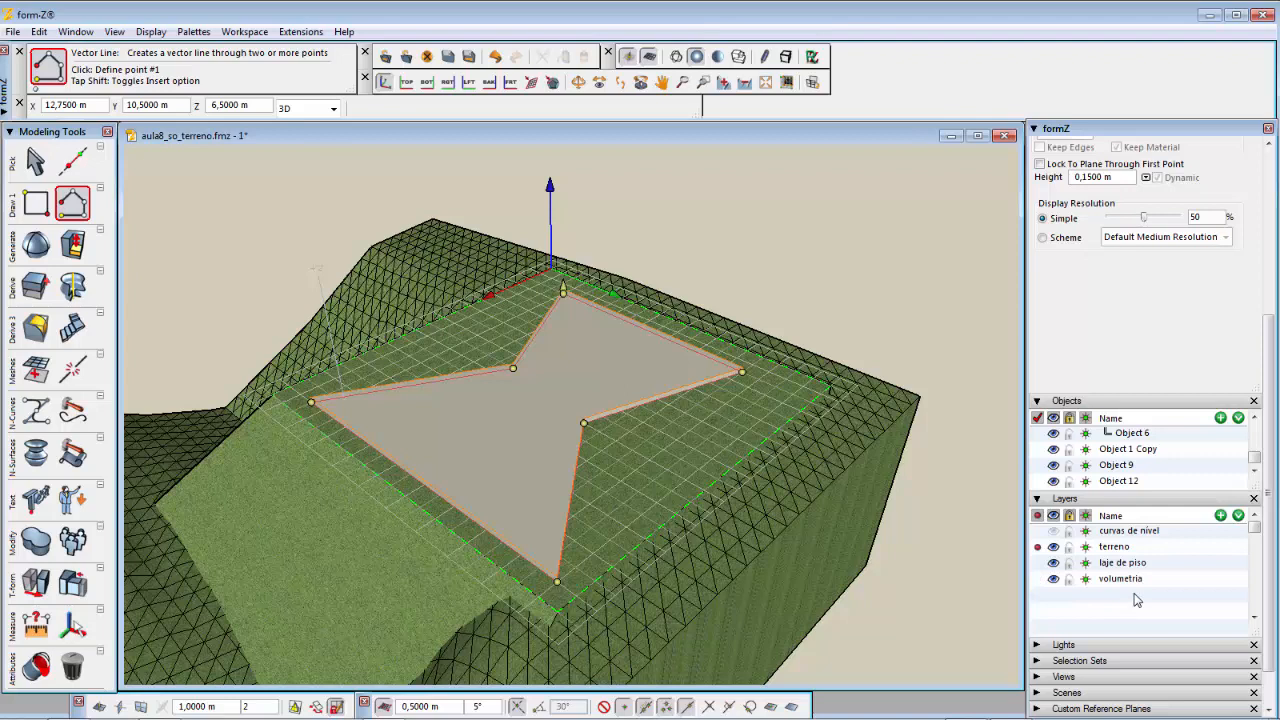
# Step: Add a layer named estrutura
pyautogui.click(1221, 515)
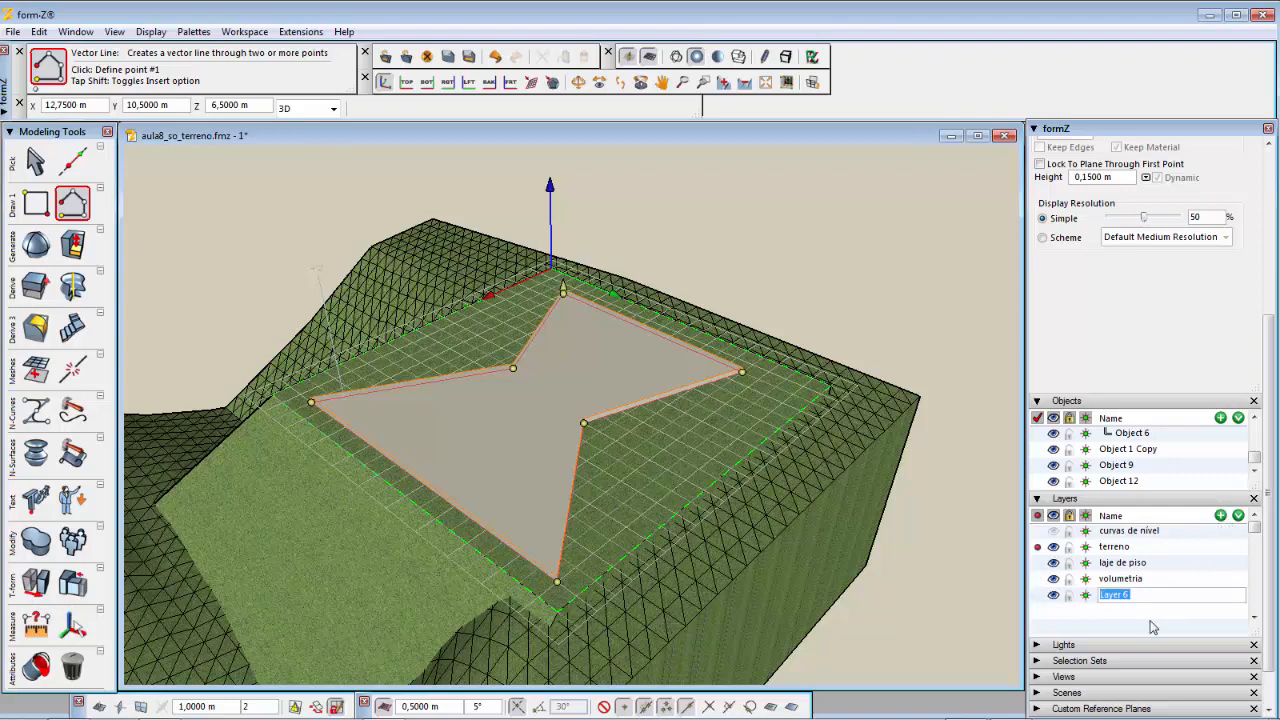
pyautogui.write('estrutura')
pyautogui.press('Return')
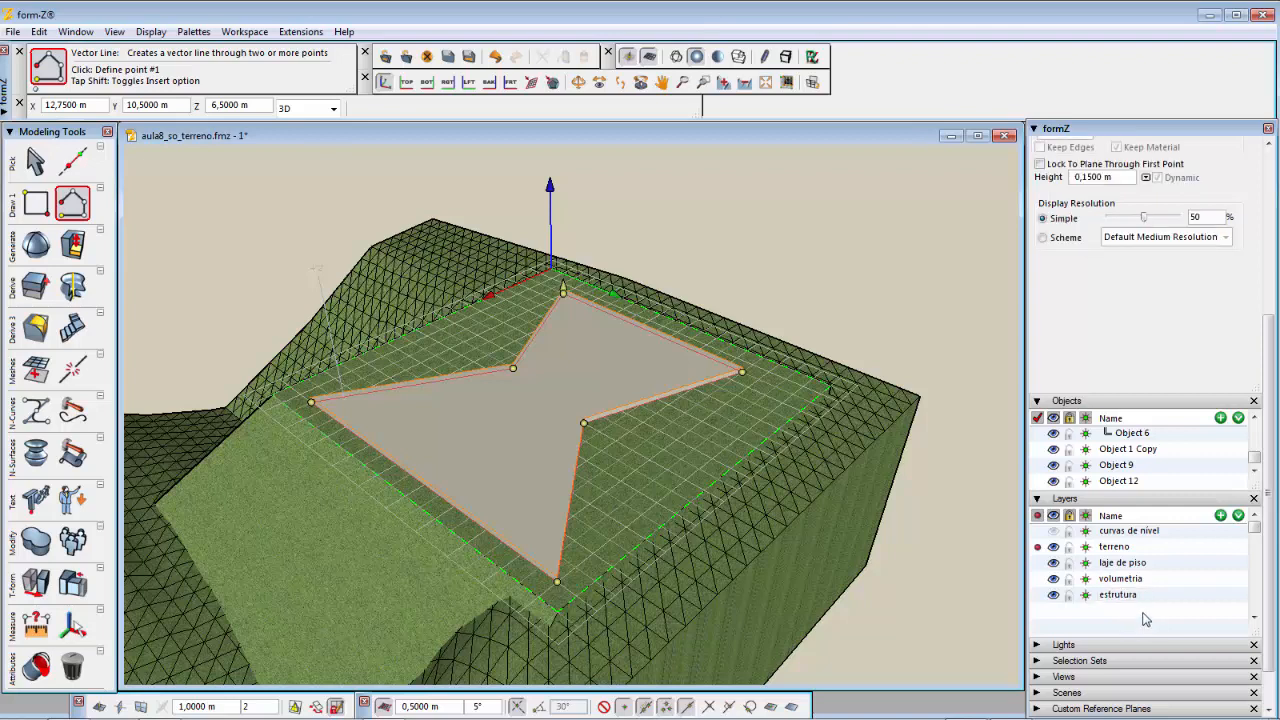
# Step: Add a layer named vedações externas
pyautogui.click(1221, 516)
pyautogui.write('vedações externas')
pyautogui.click(1153, 634)
# Step: Make laje de piso the active layer and assign the floor slab object to the laje de piso layer
pyautogui.click(1037, 562)
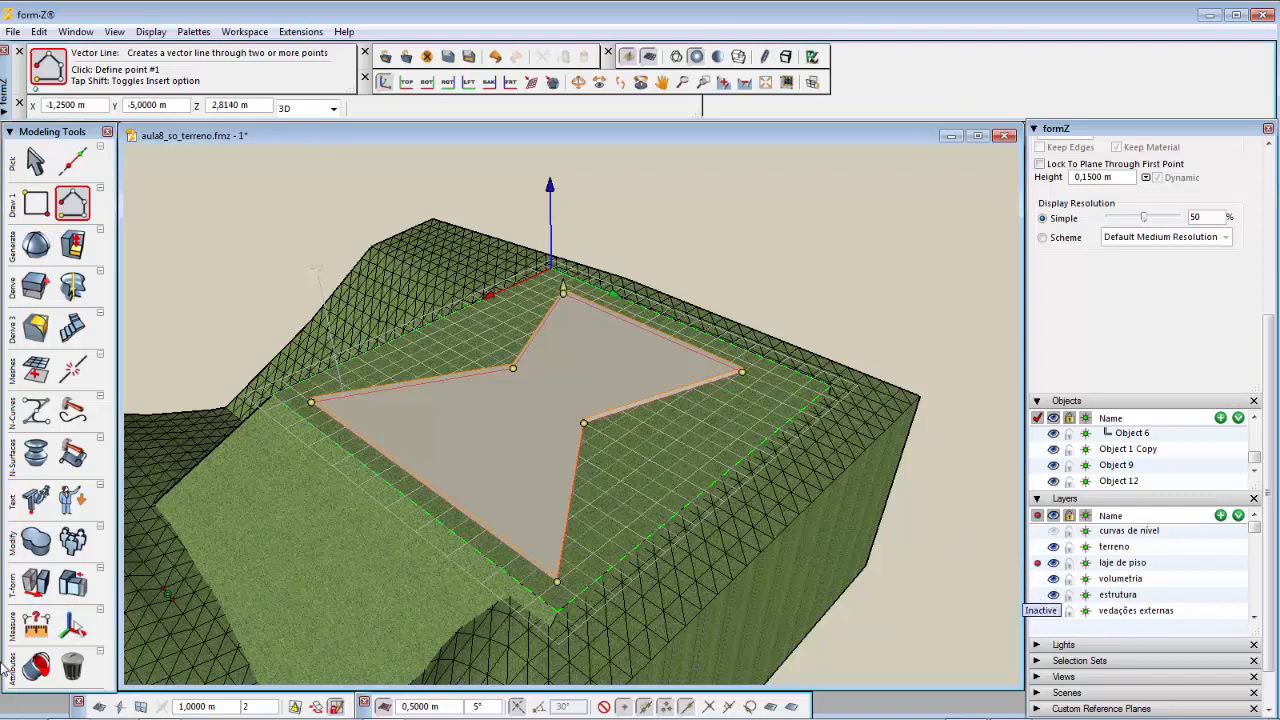
pyautogui.moveTo(36, 666)
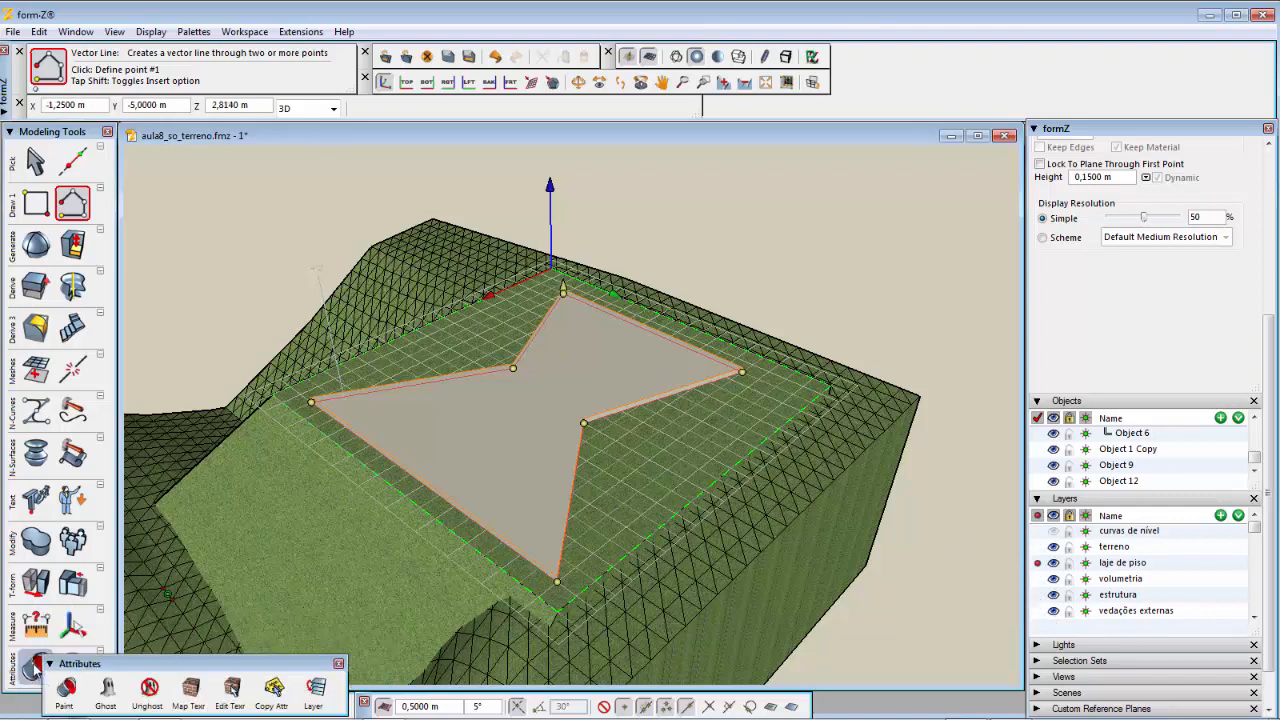
pyautogui.click(313, 690)
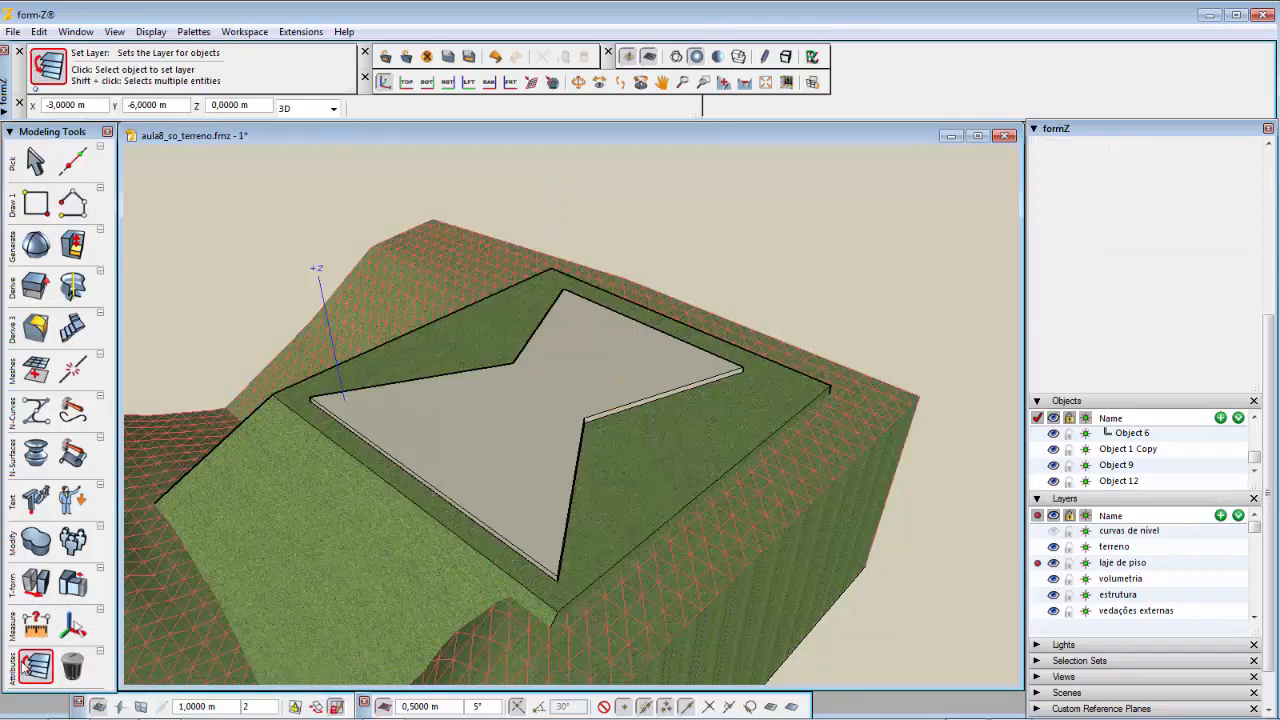
pyautogui.moveTo(40, 668)
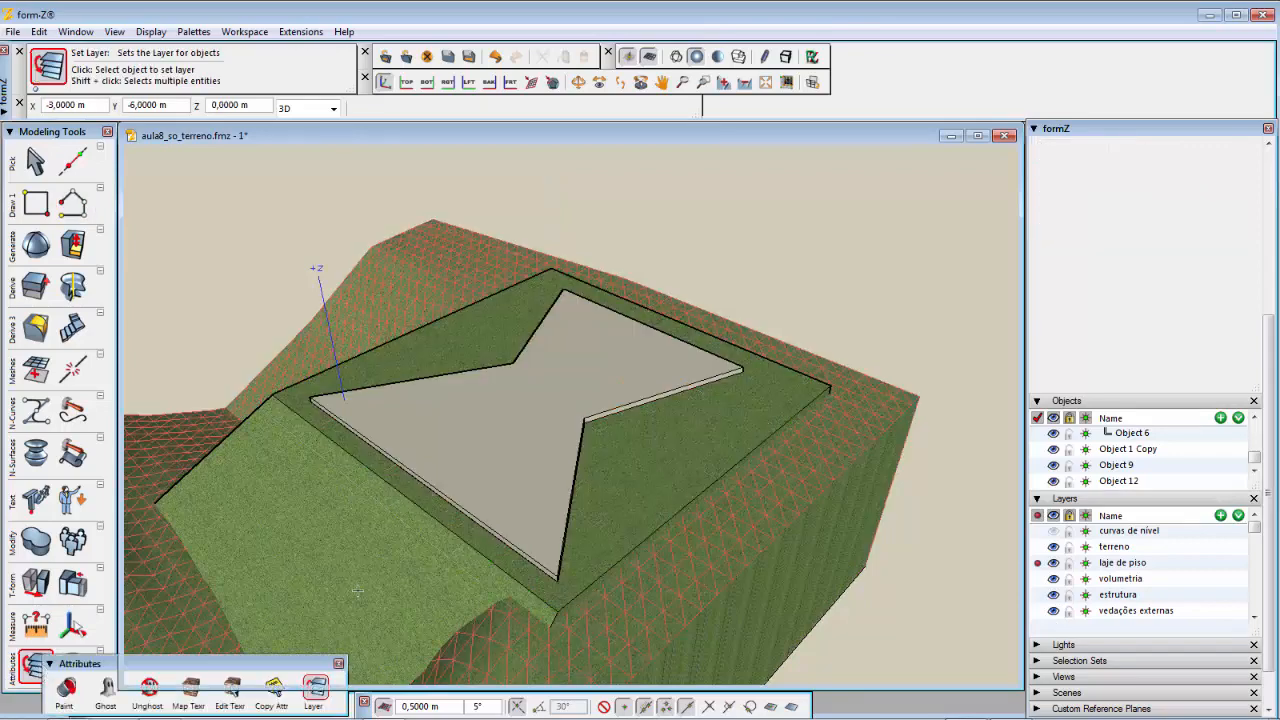
pyautogui.click(508, 497)
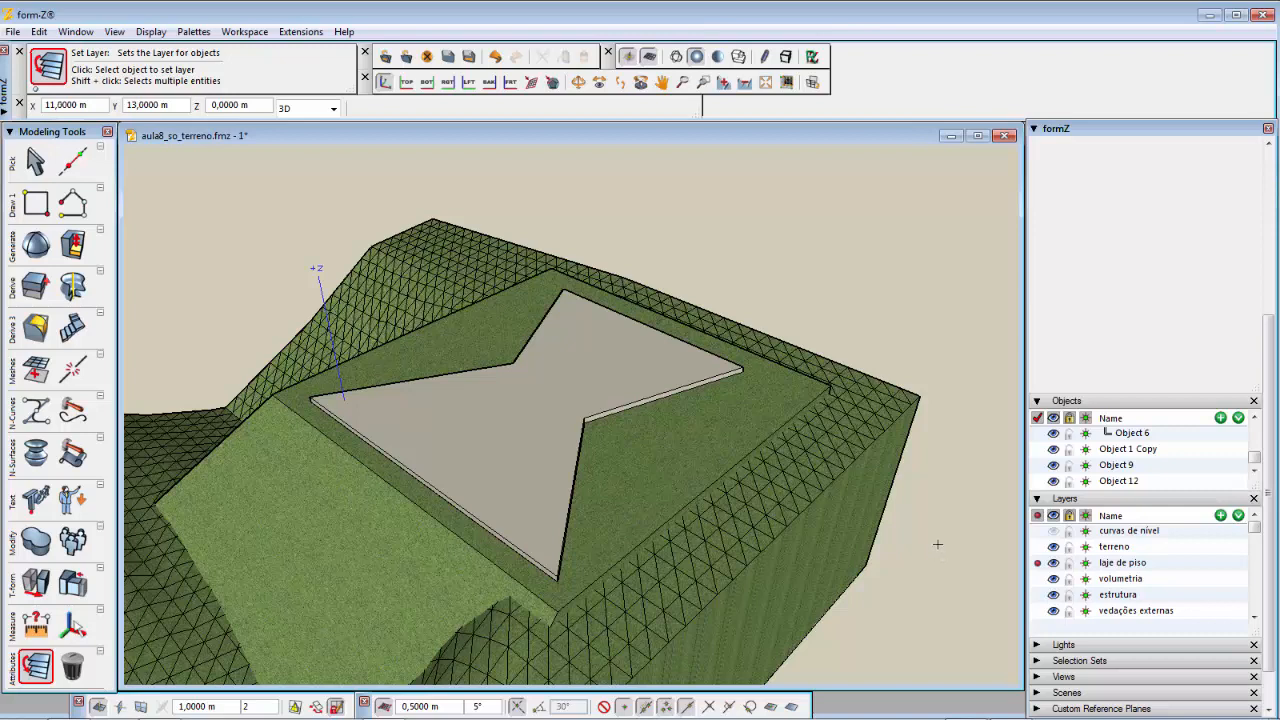
# Step: Activate the volumetria layer and extrude the slab's face 3 m upward into a building volume
pyautogui.click(1037, 579)
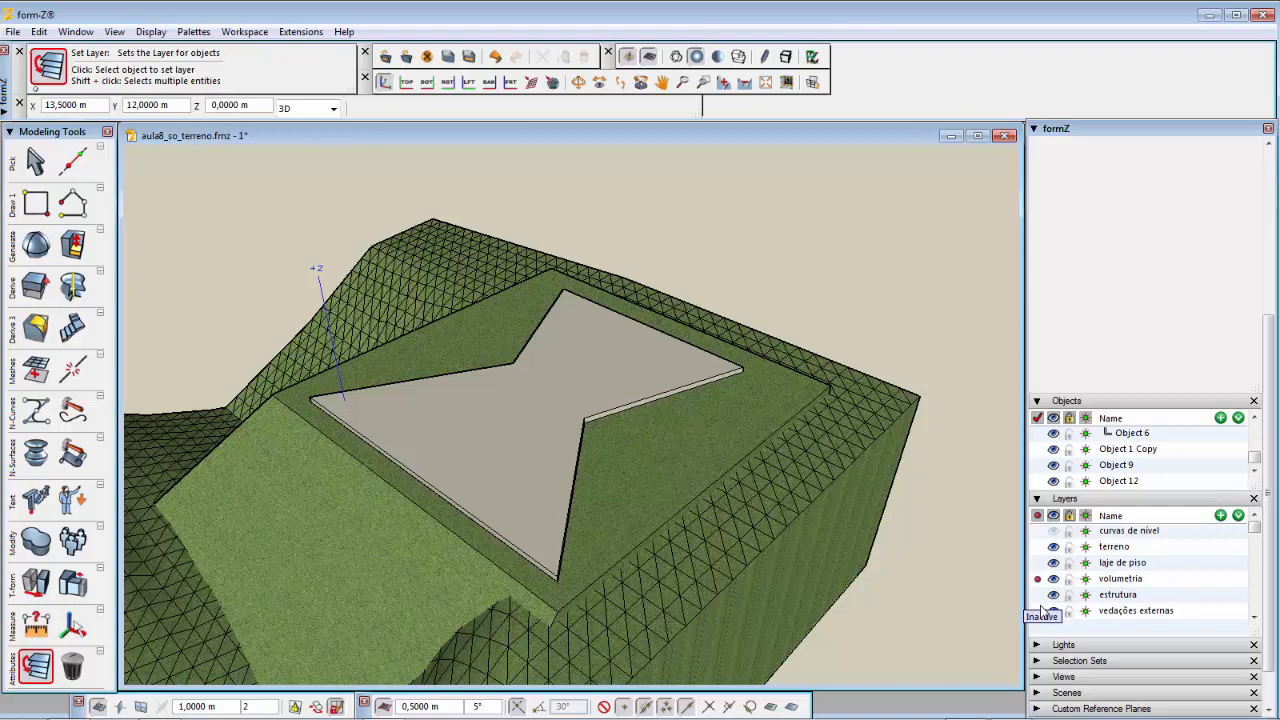
pyautogui.click(33, 286)
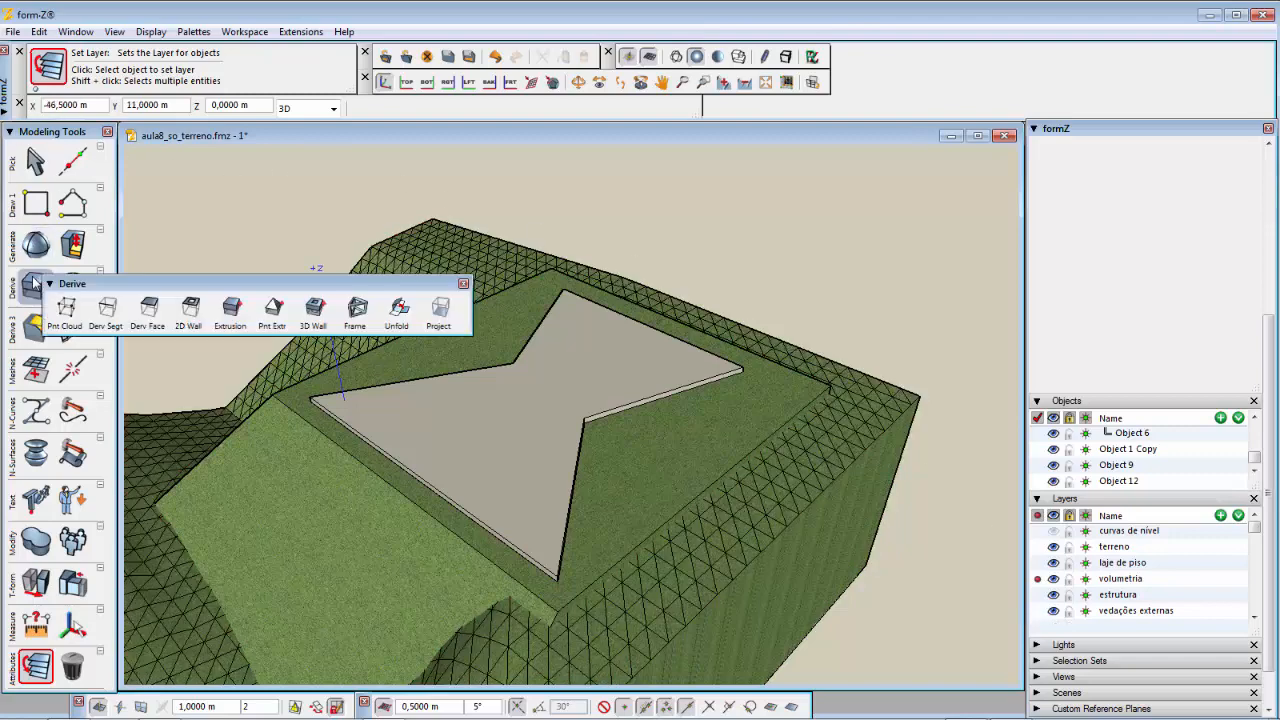
pyautogui.click(233, 310)
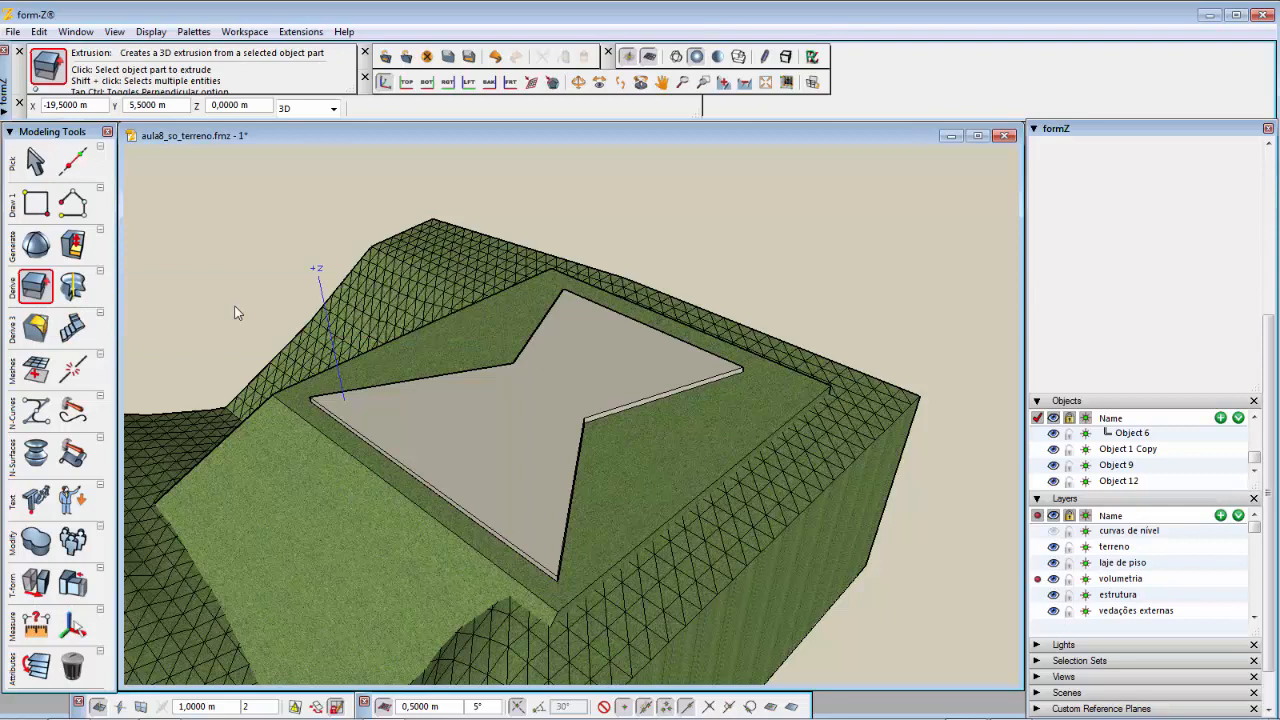
pyautogui.click(475, 415)
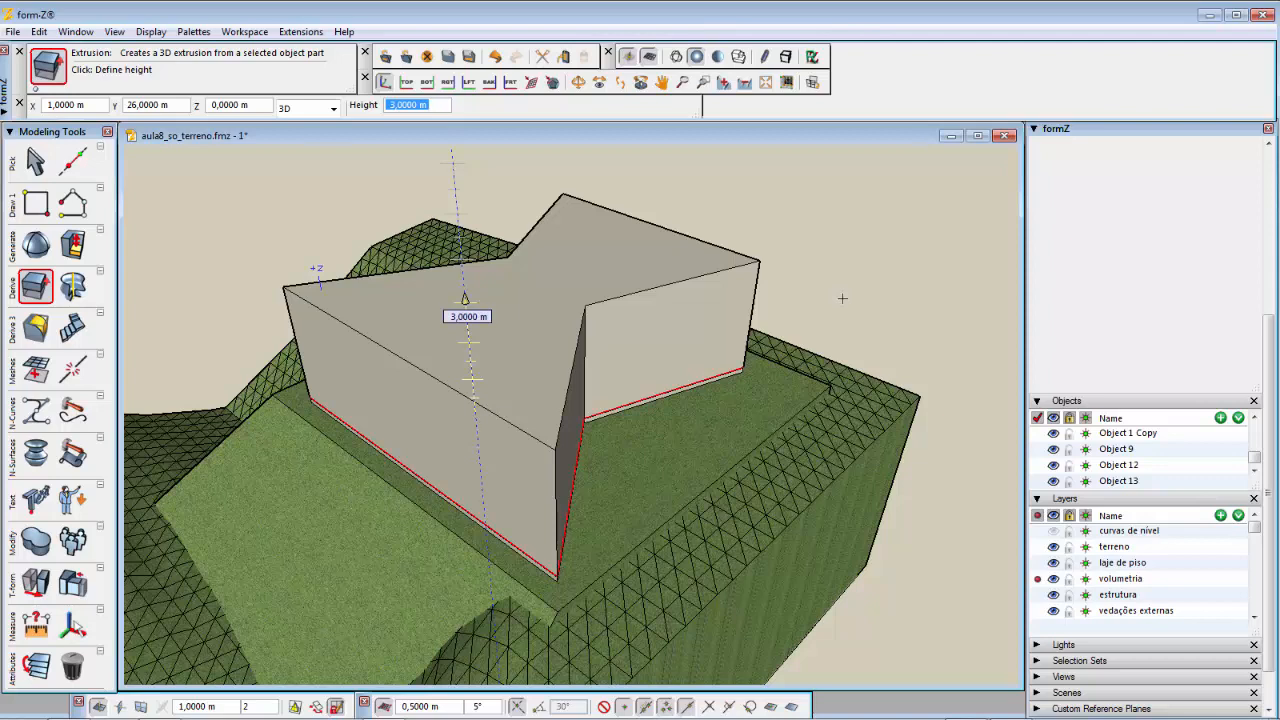
pyautogui.click(842, 298)
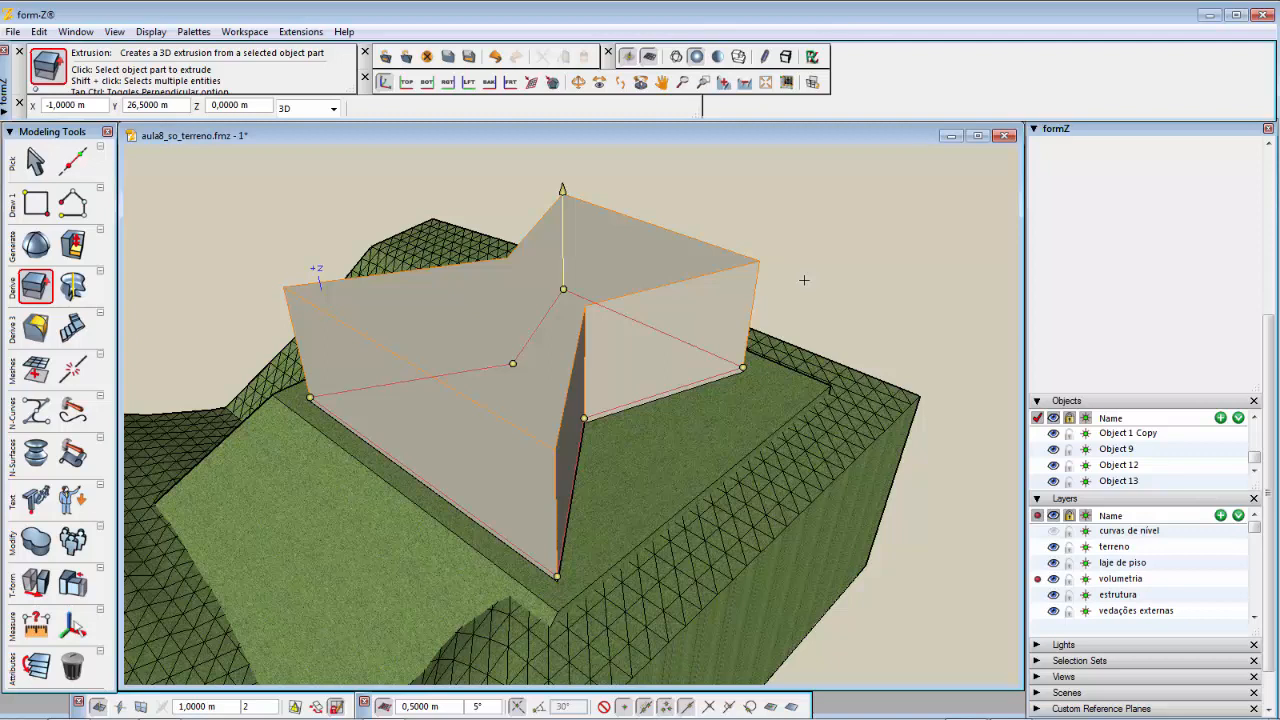
# Step: Move the volume's front top edge 1 m outward and its back top edge 1.5 m outward, parallel to the ground
pyautogui.click(36, 582)
pyautogui.click(34, 586)
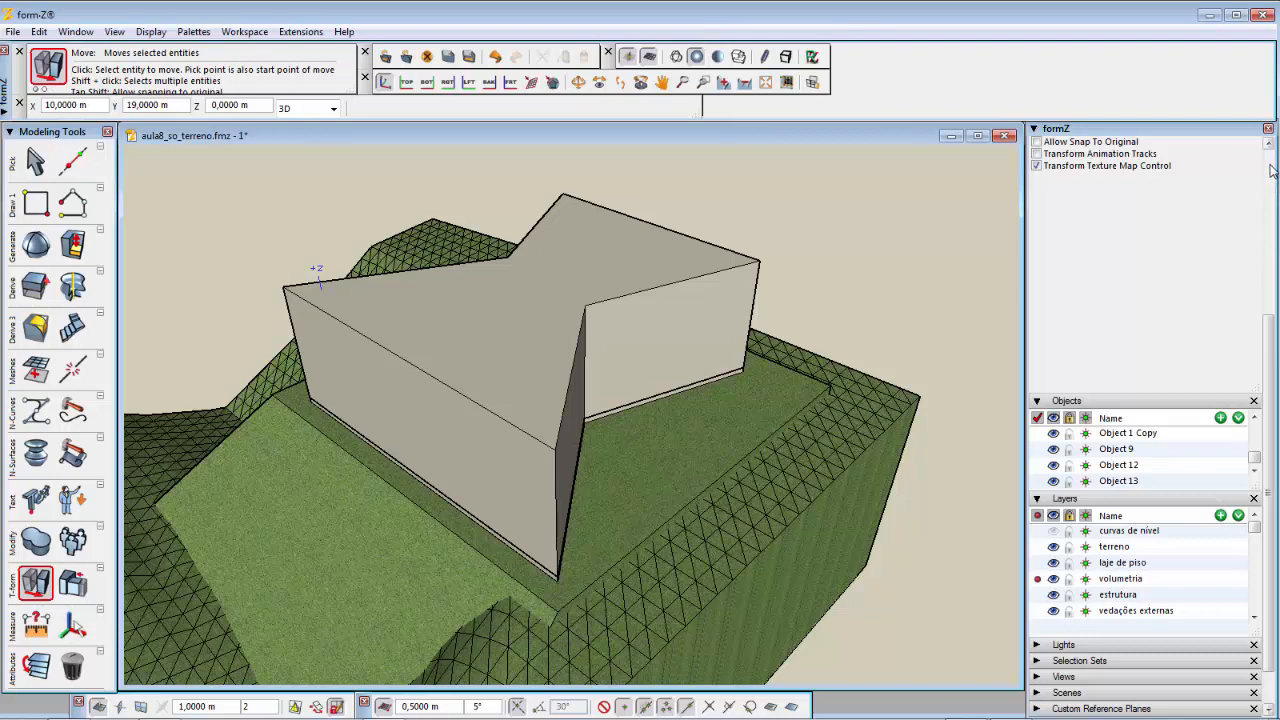
pyautogui.scroll(3, 1270, 175)
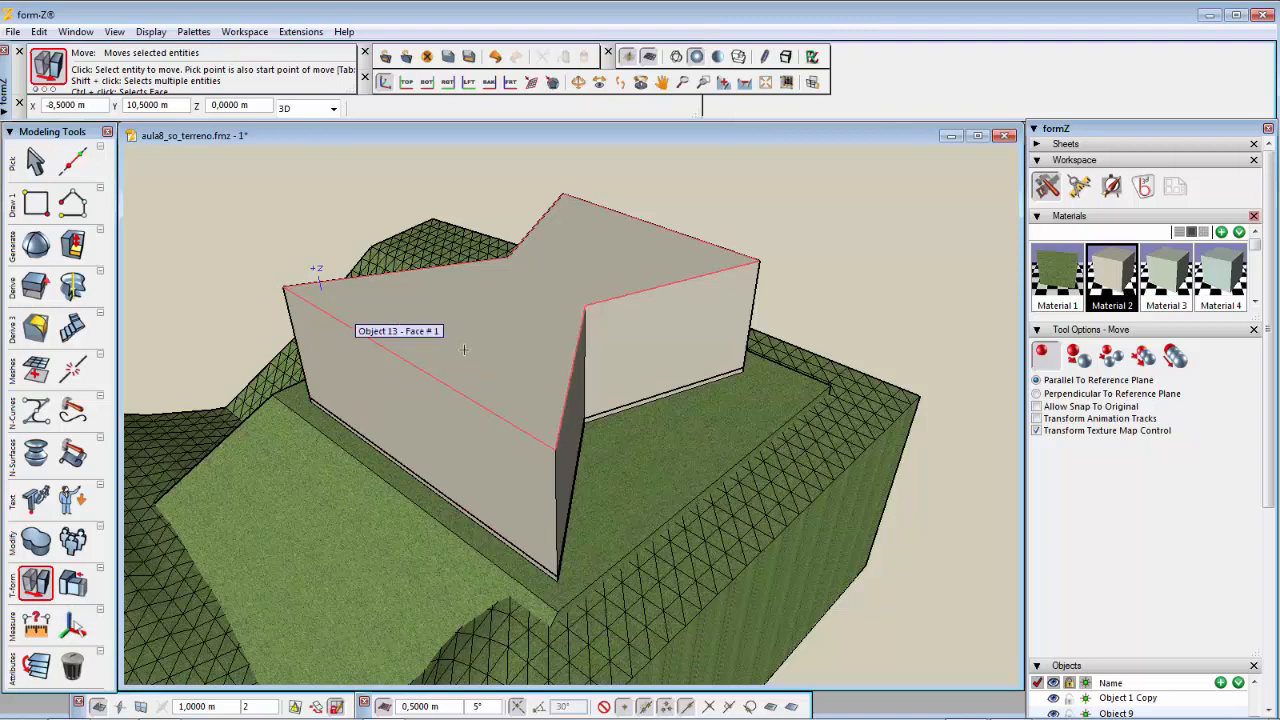
pyautogui.click(395, 355)
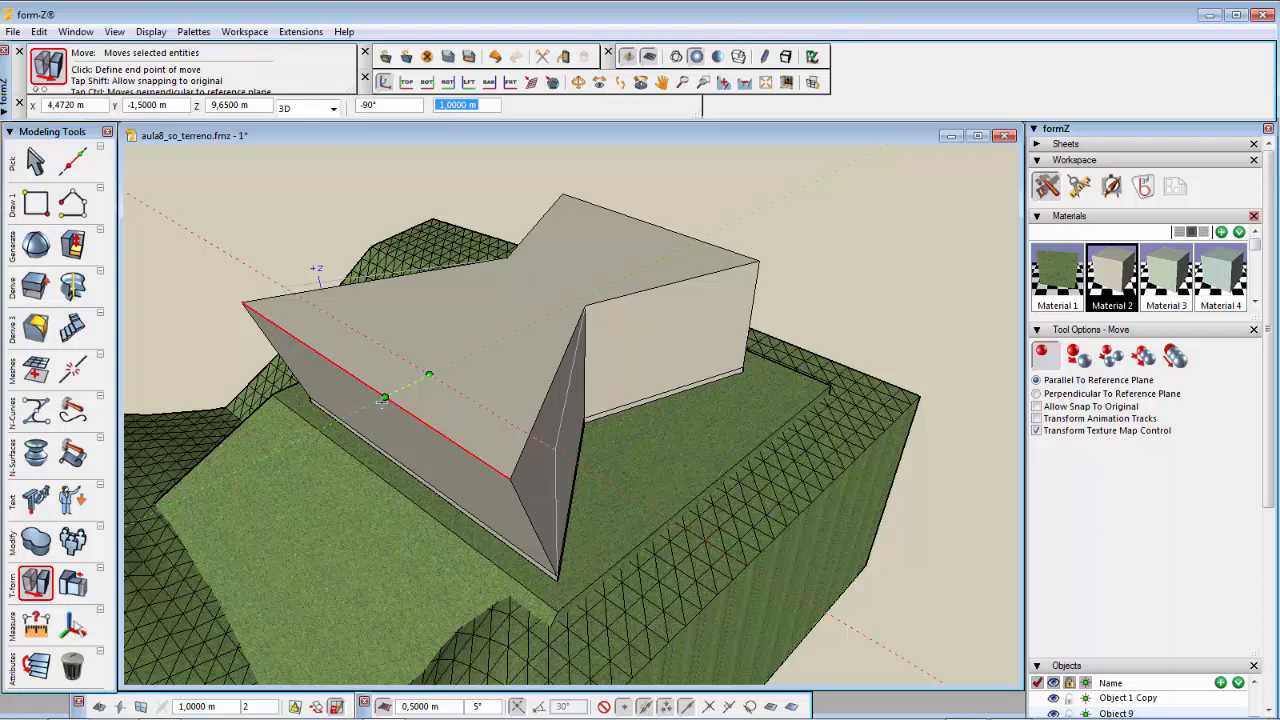
pyautogui.click(382, 402)
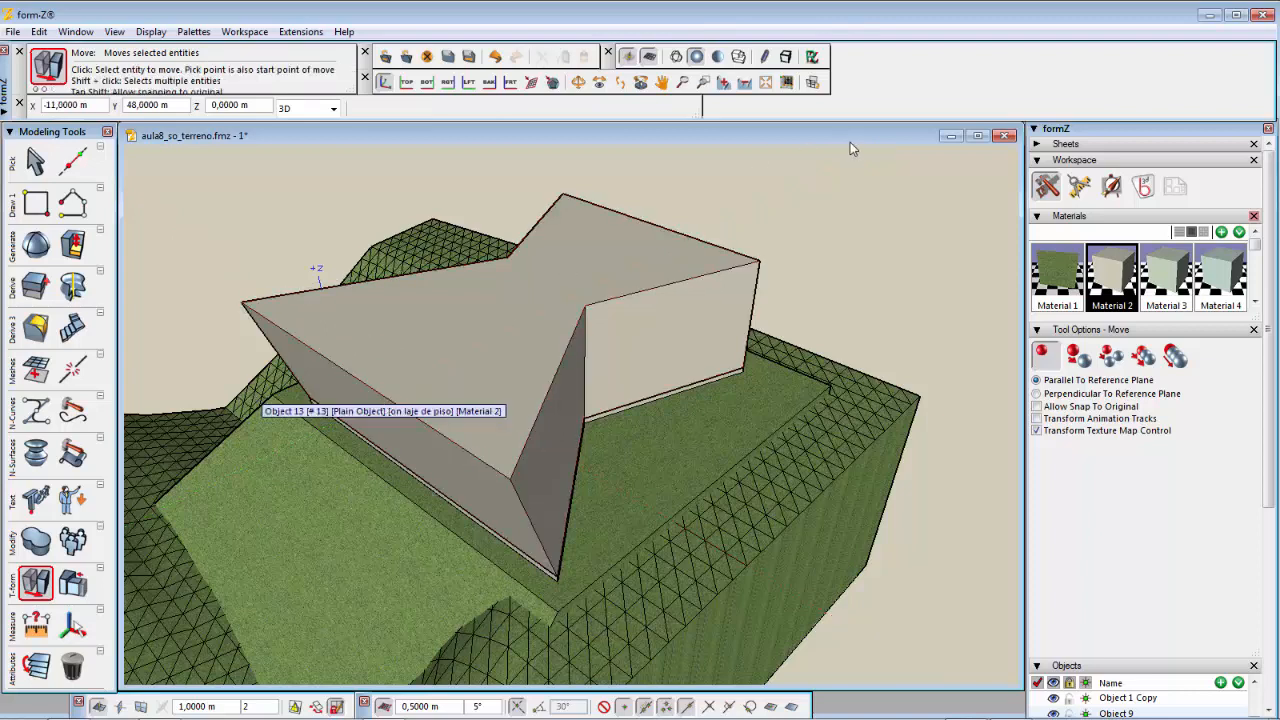
pyautogui.click(651, 221)
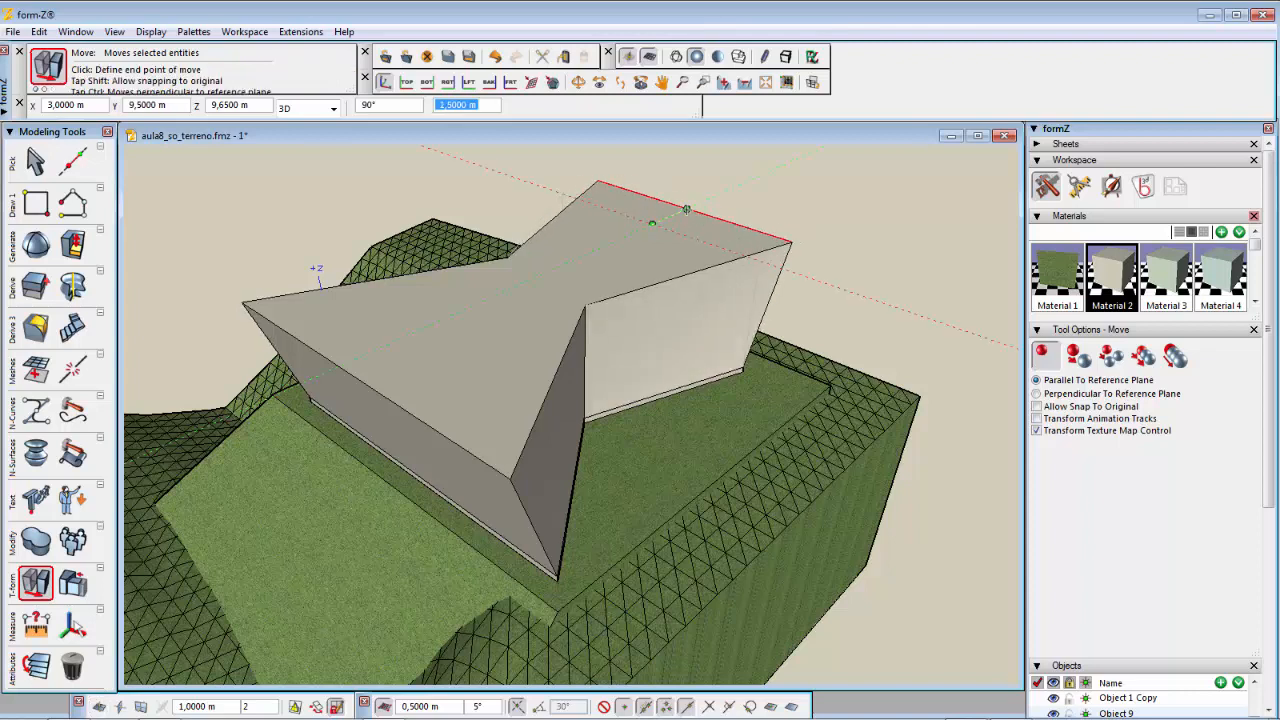
pyautogui.click(676, 213)
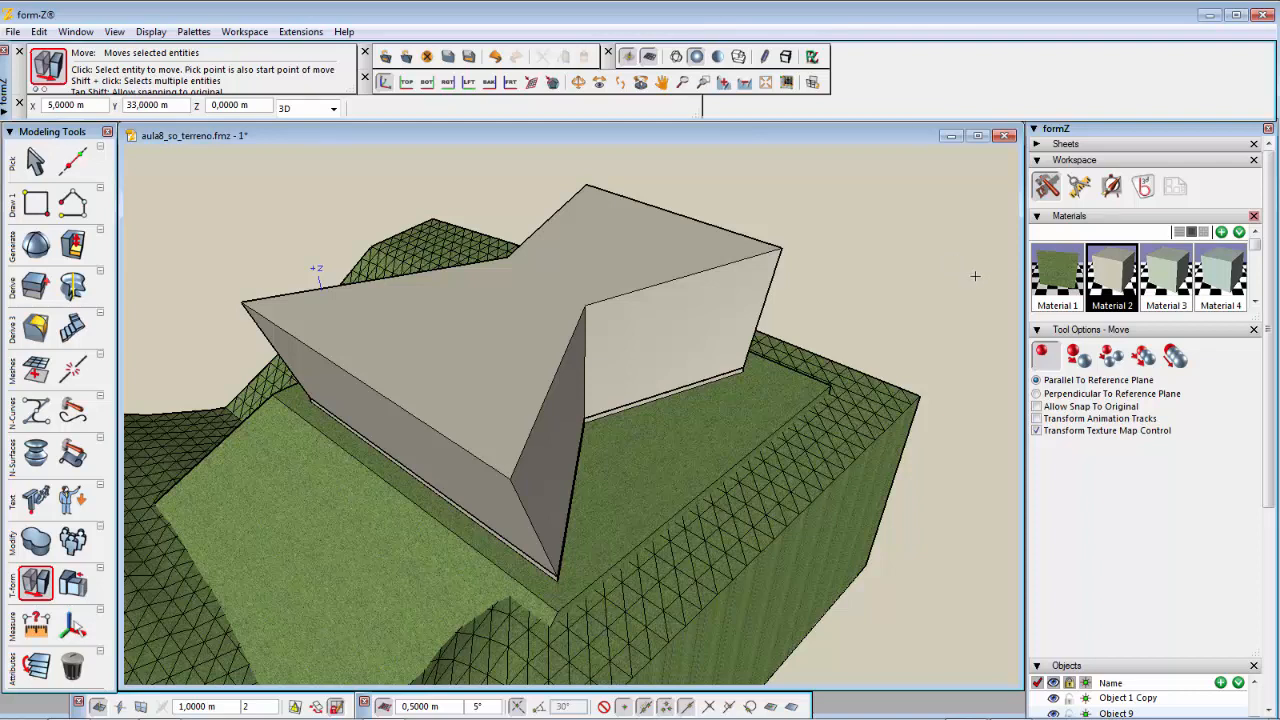
# Step: Switch Move to perpendicular mode, lower the front top edge 1 m and raise the back top edge 0.5 m
pyautogui.click(1037, 394)
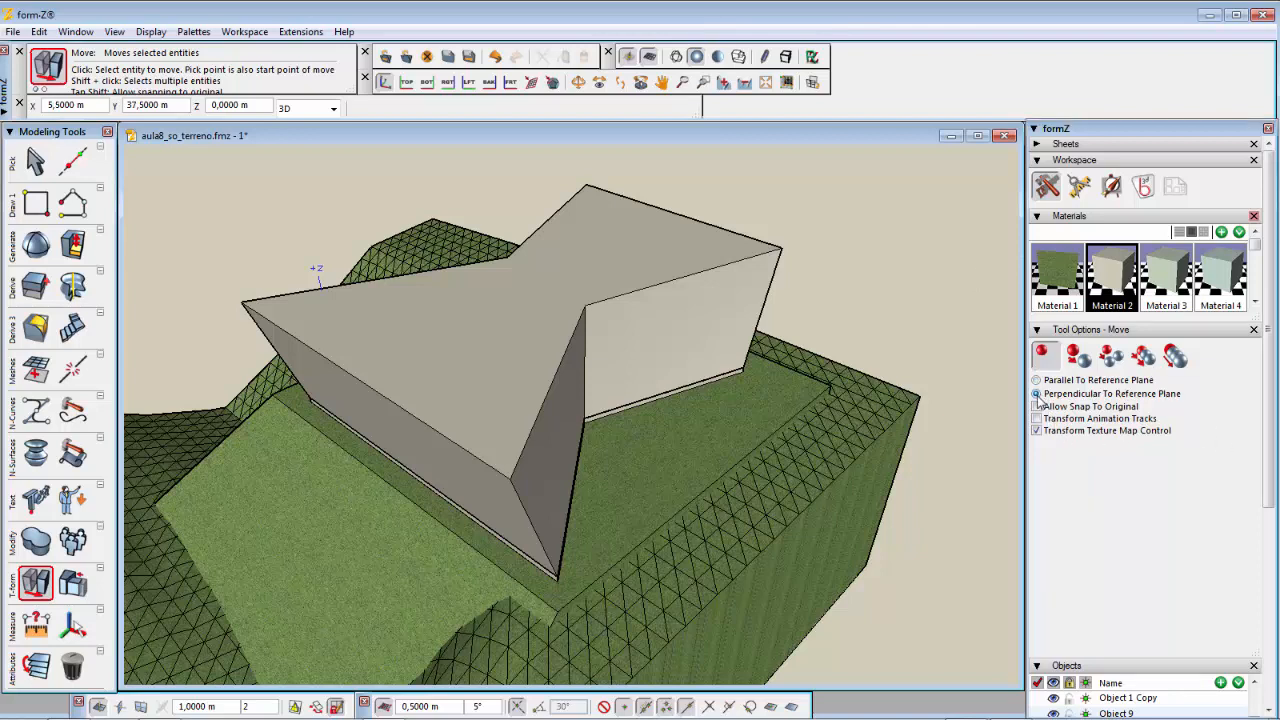
pyautogui.click(378, 392)
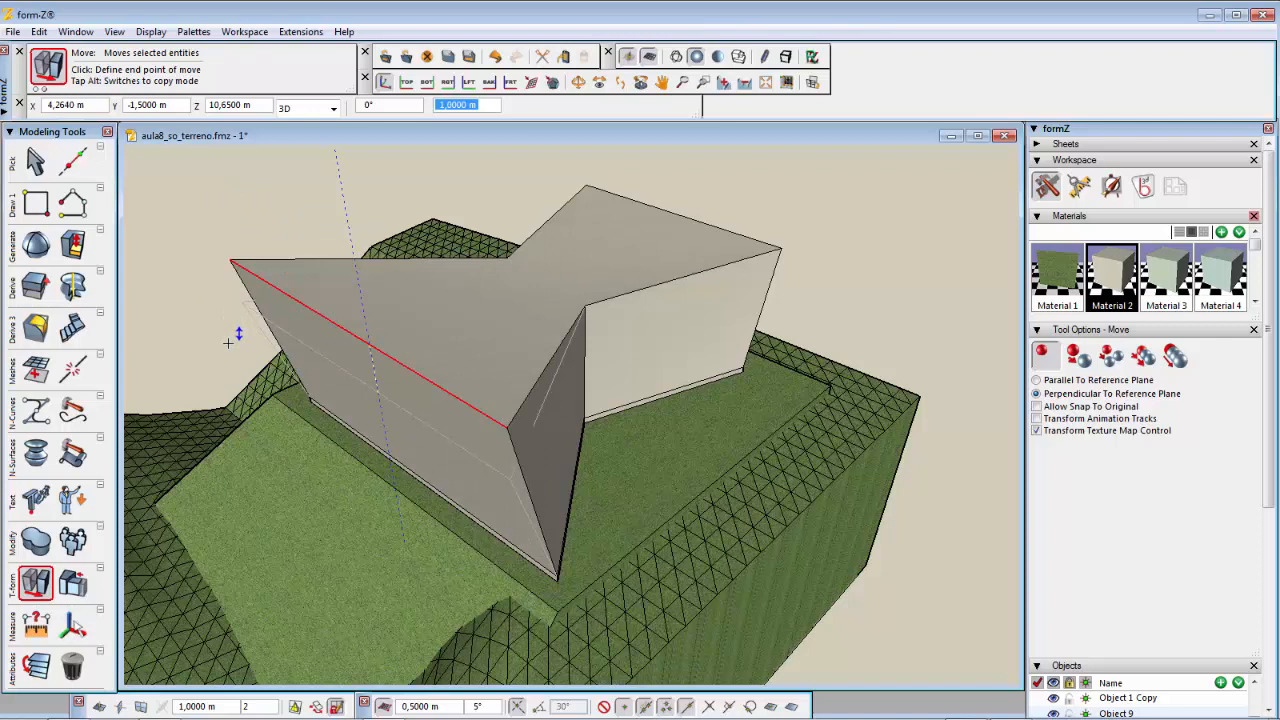
pyautogui.click(228, 343)
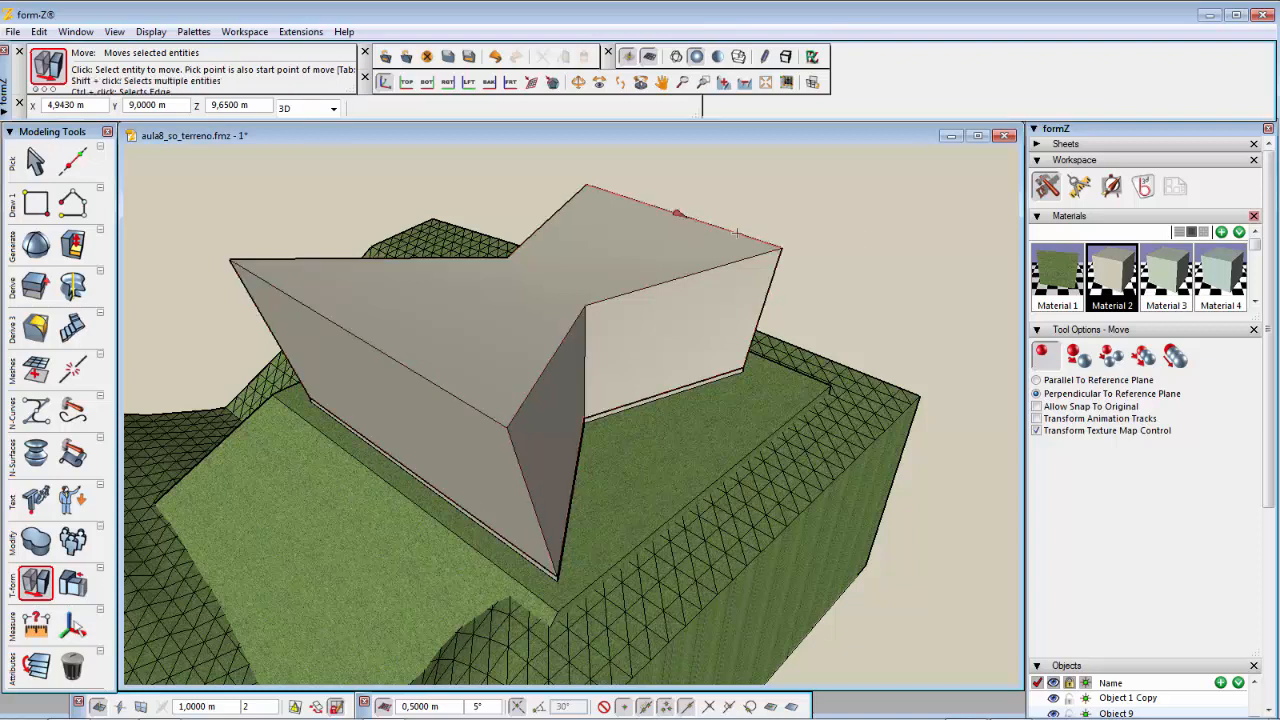
pyautogui.click(737, 232)
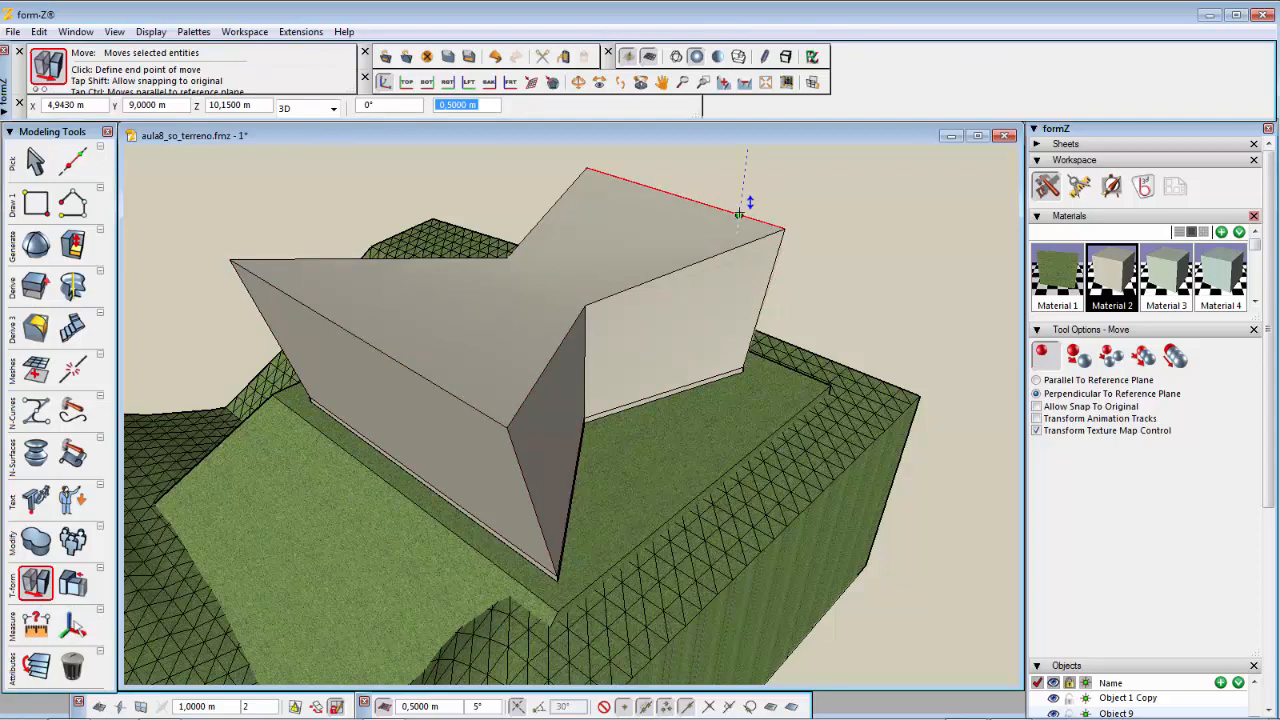
pyautogui.click(738, 214)
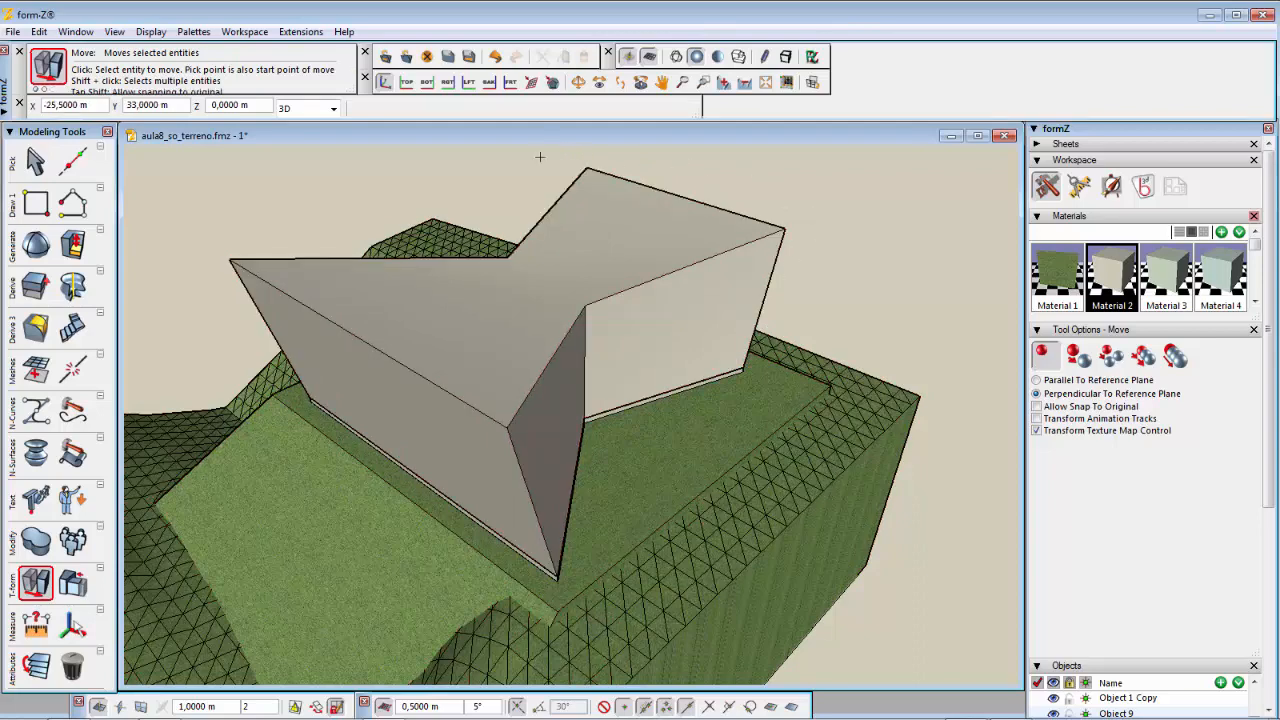
# Step: Raise the top vertex at the volume's inner notch corner 1 m vertically
pyautogui.click(711, 352)
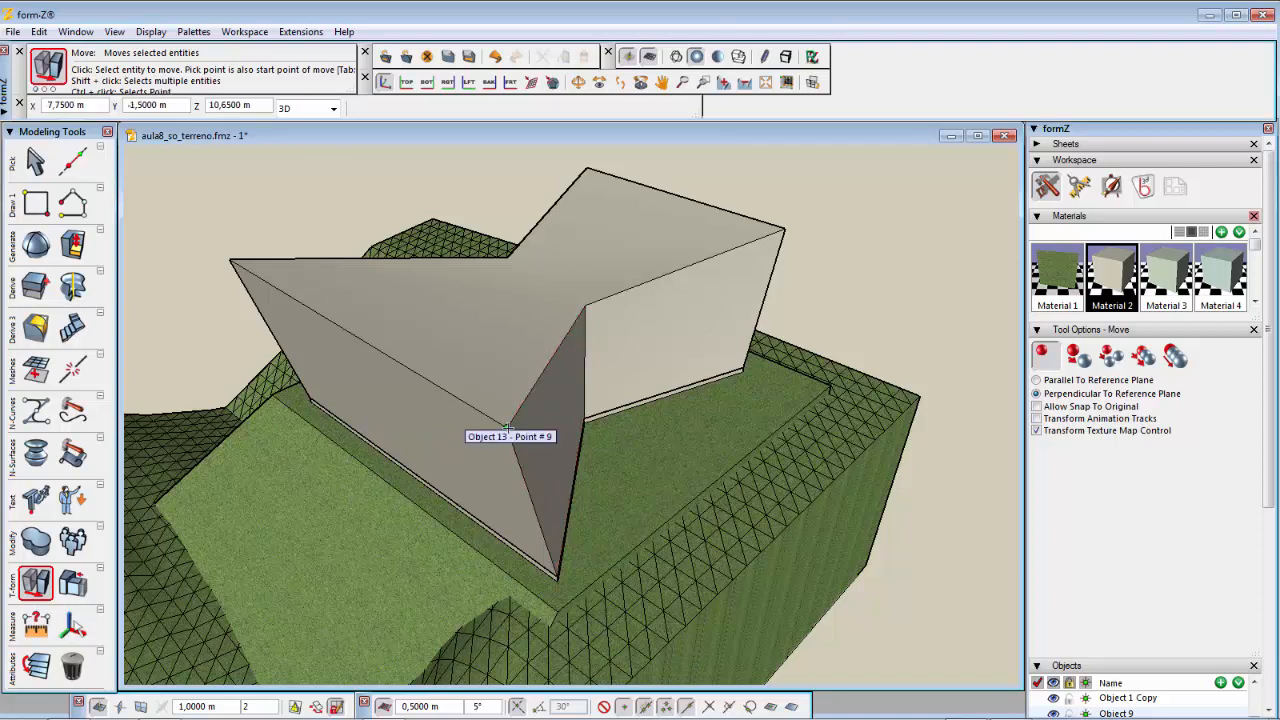
pyautogui.click(508, 428)
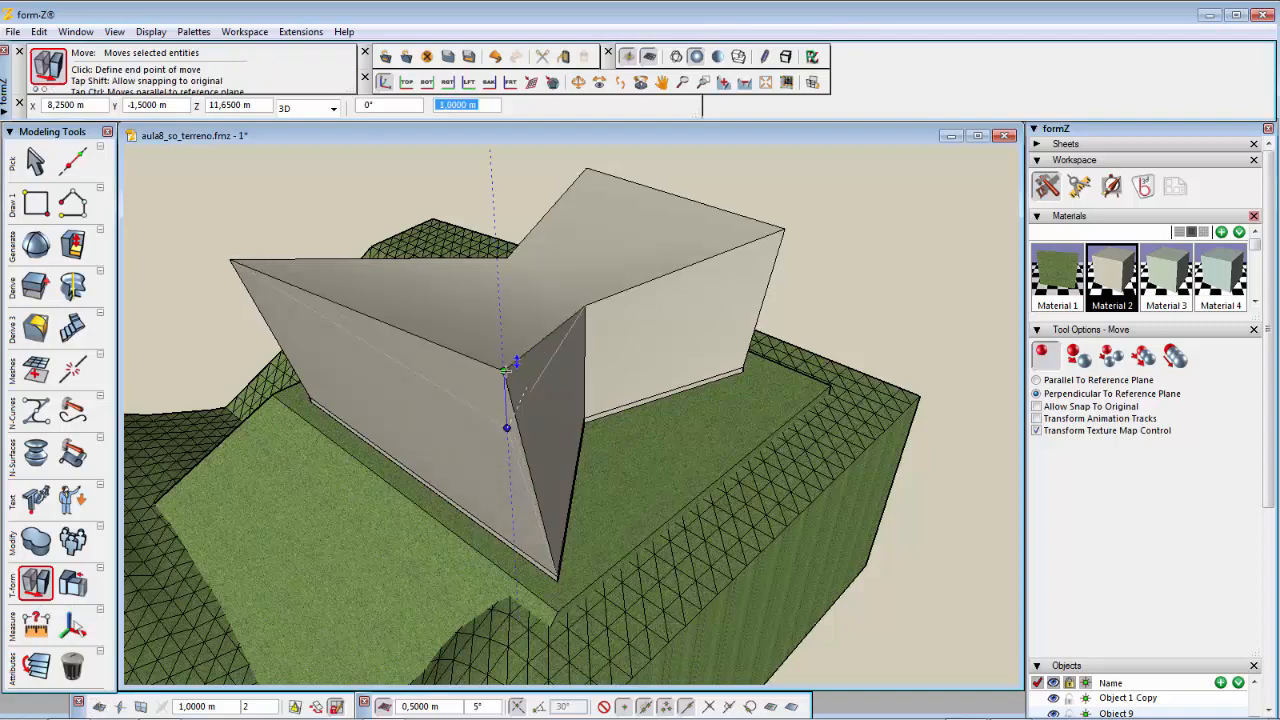
pyautogui.click(506, 370)
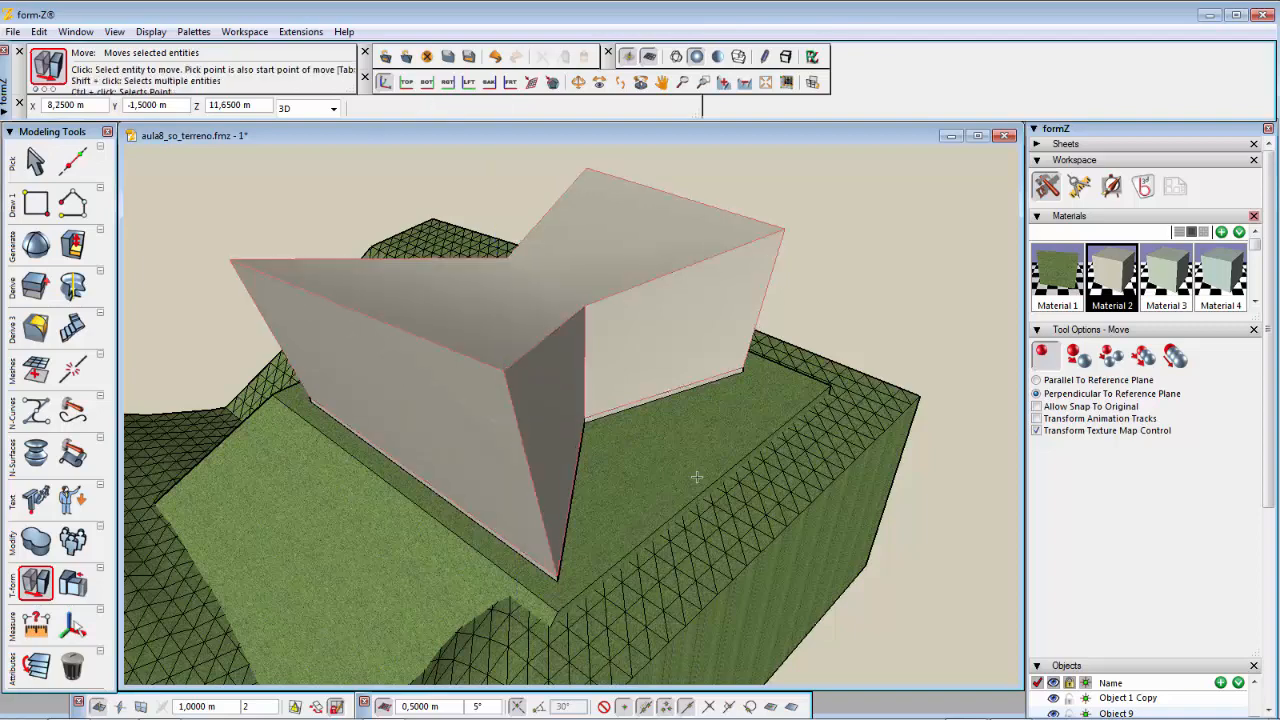
# Step: Raise the volume's rear top apex vertex 0.5 m vertically
pyautogui.click(880, 518)
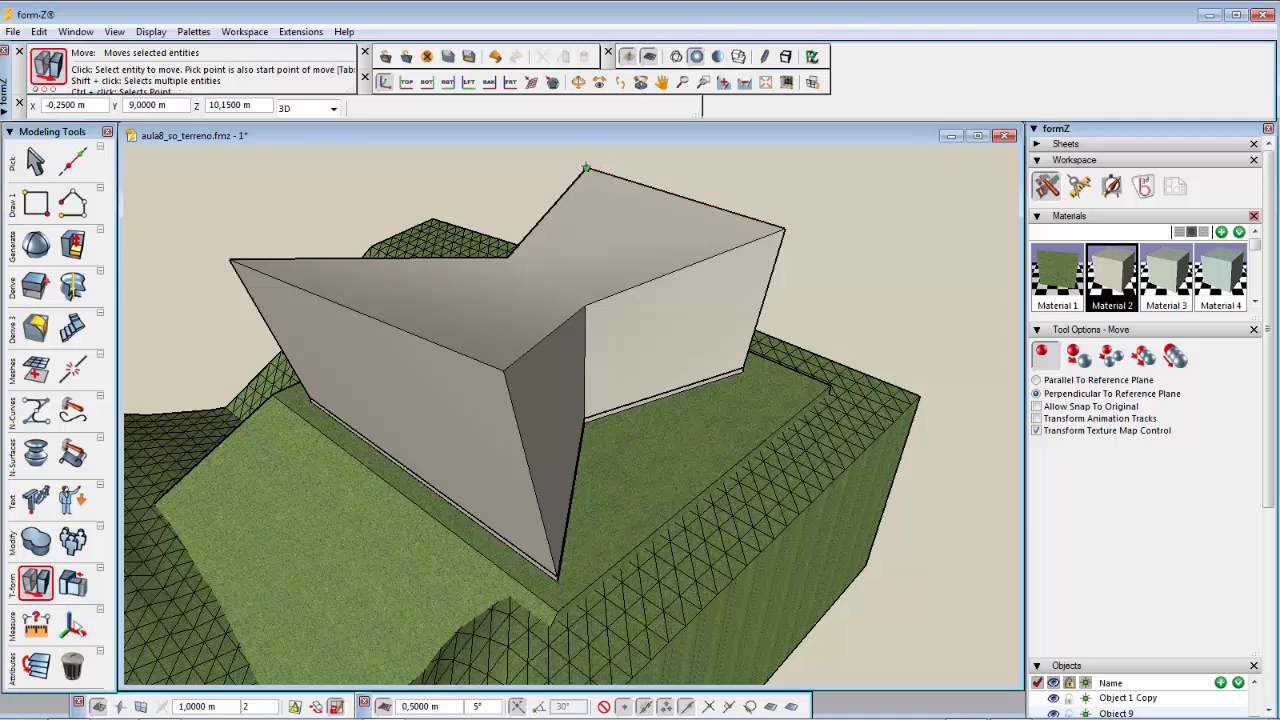
pyautogui.click(586, 168)
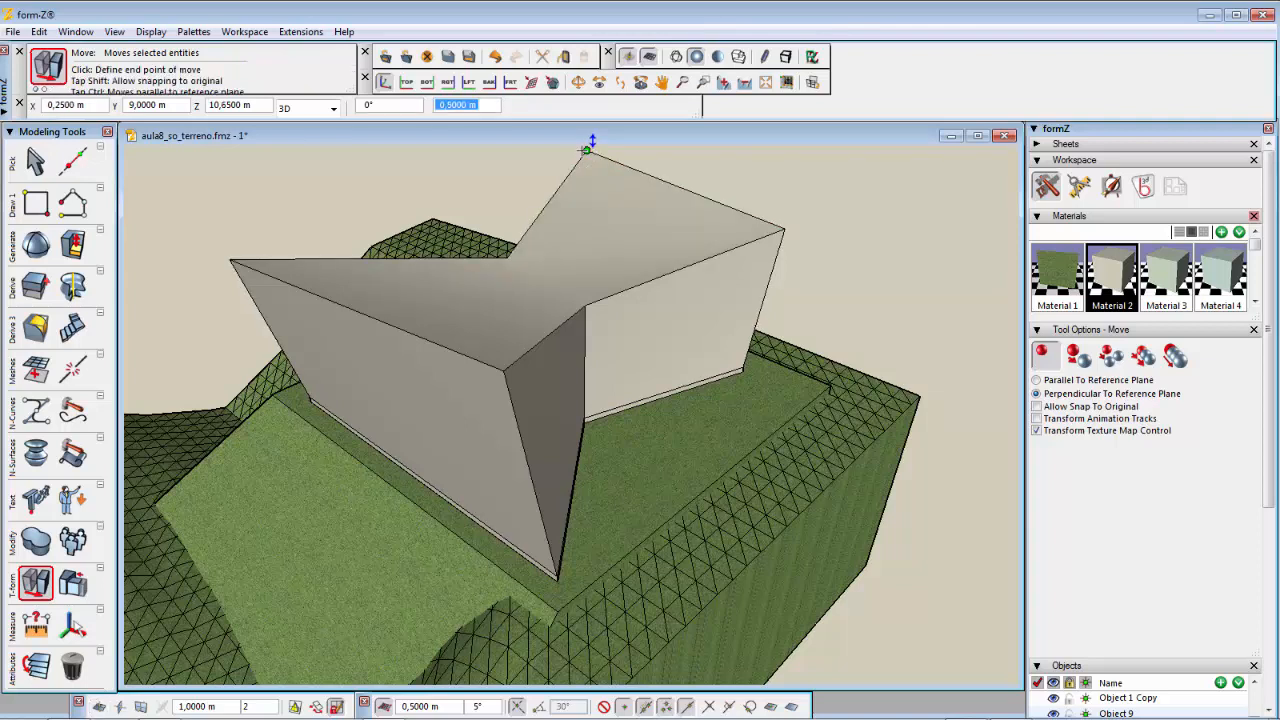
pyautogui.click(588, 149)
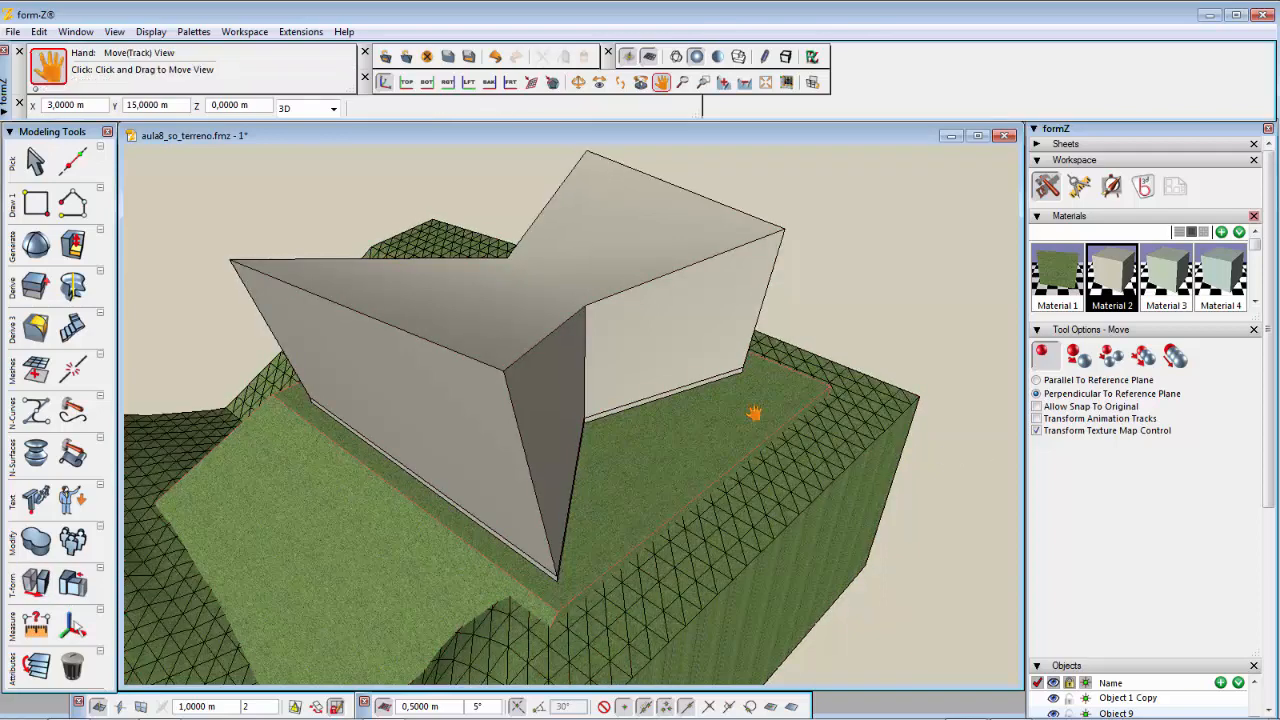
# Step: Inspect the reshaped volume from several viewpoints around the terrain
pyautogui.moveTo(754, 413); pyautogui.dragTo(760, 441, button='middle')
pyautogui.click(848, 507)
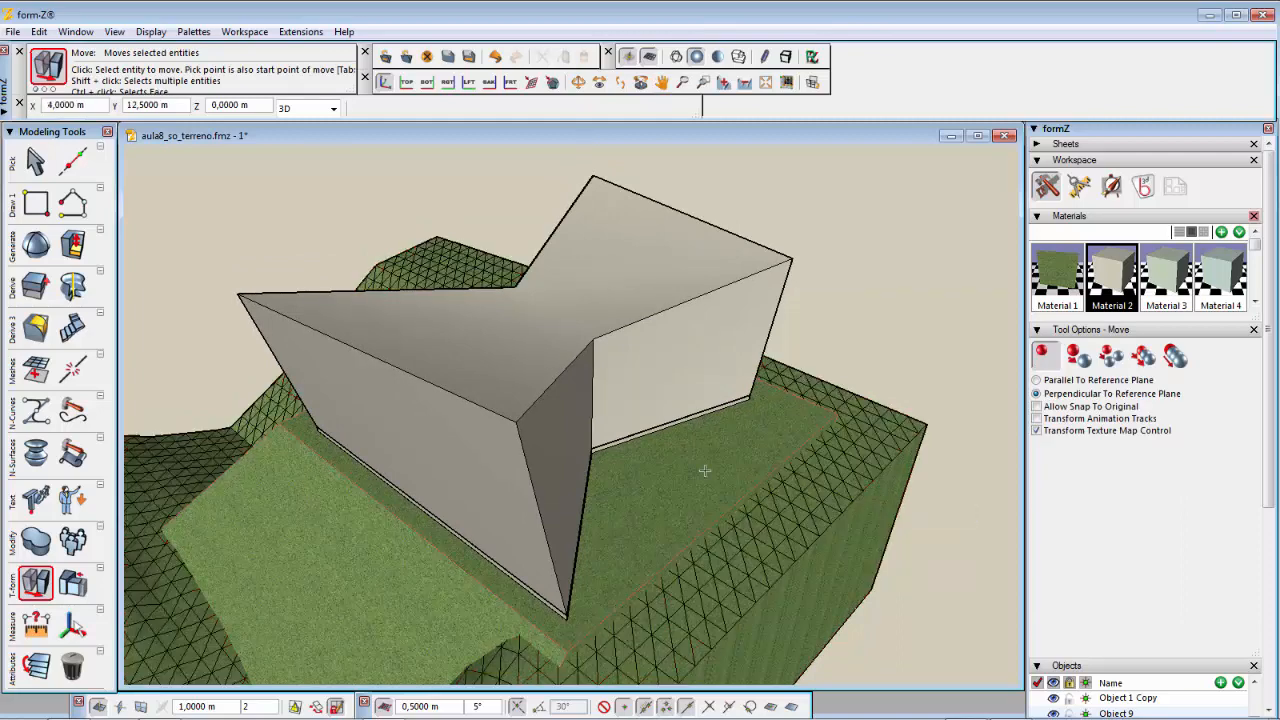
pyautogui.moveTo(607, 486); pyautogui.dragTo(983, 527, button='middle')
pyautogui.moveTo(983, 527); pyautogui.dragTo(626, 489)
pyautogui.press('m')
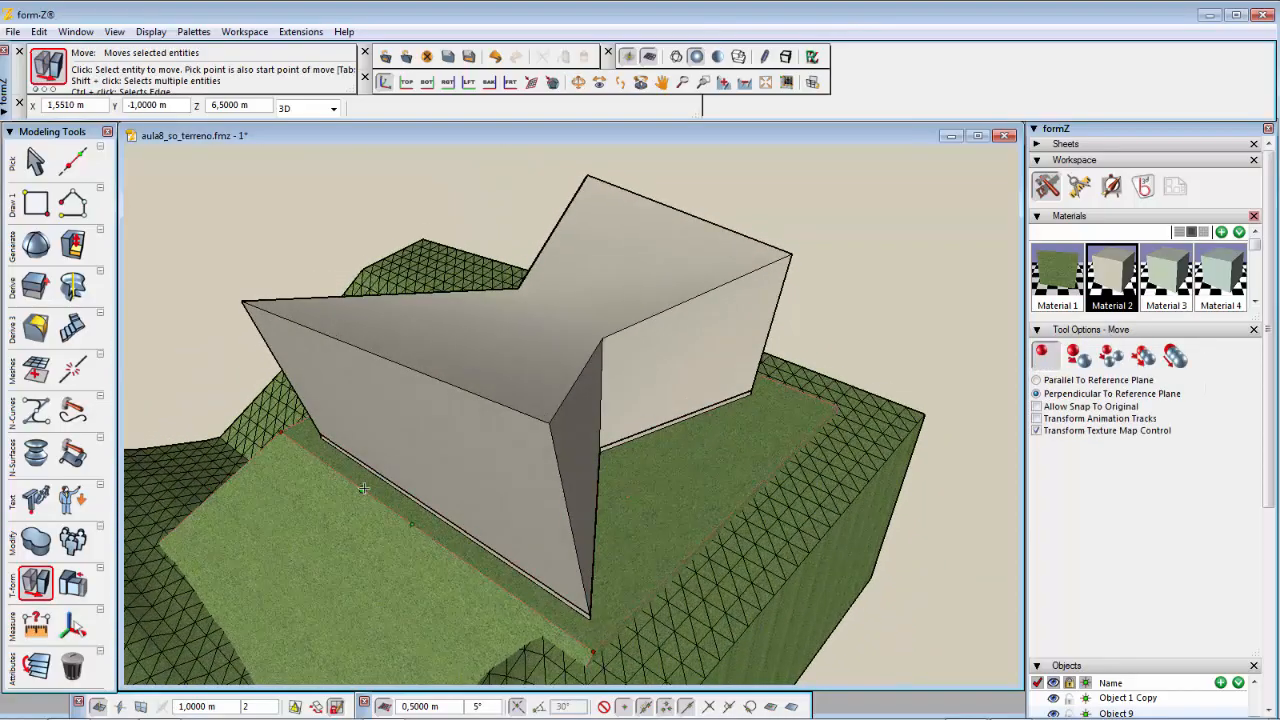
pyautogui.moveTo(363, 487); pyautogui.dragTo(419, 484, button='middle')
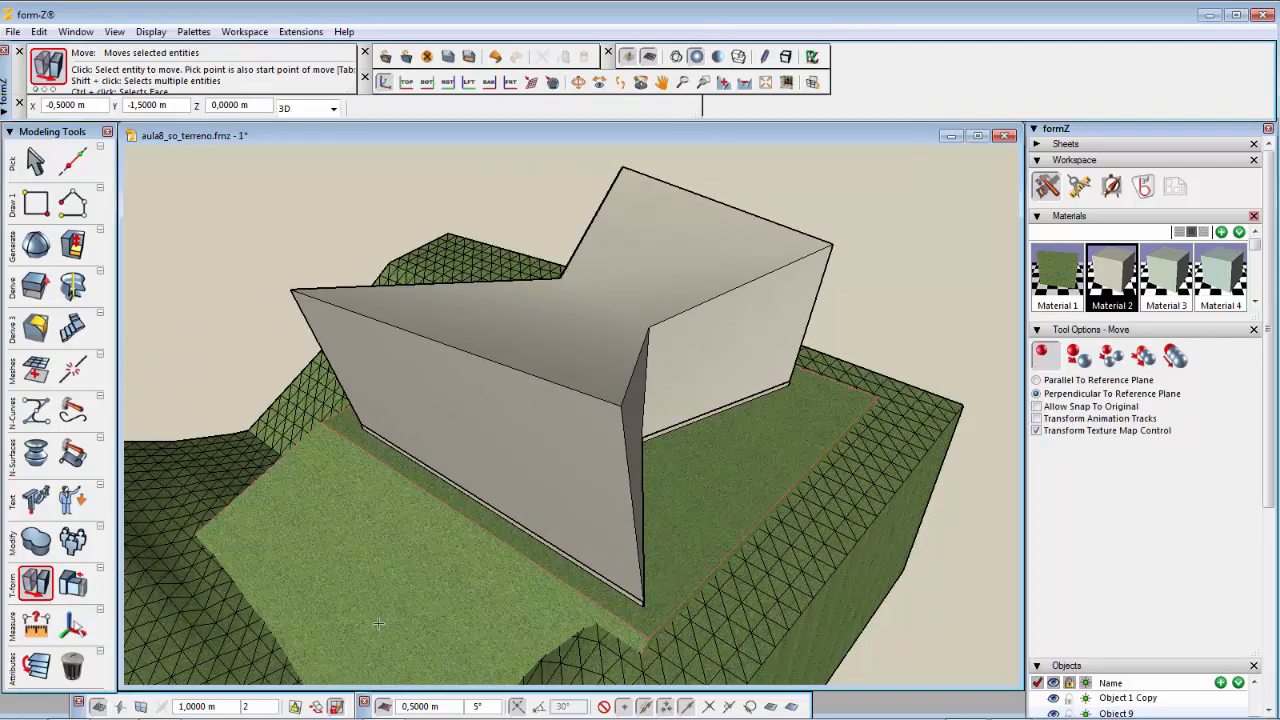
pyautogui.click(381, 562)
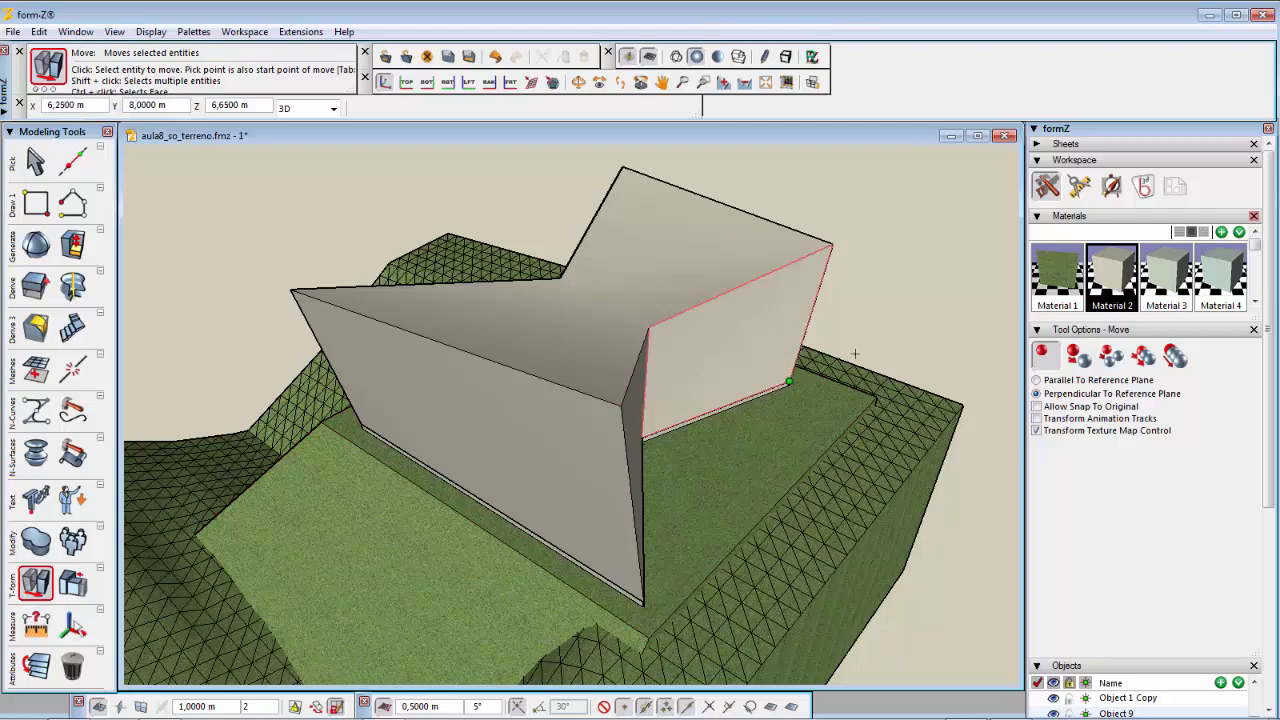
pyautogui.moveTo(866, 336); pyautogui.dragTo(838, 332, button='middle')
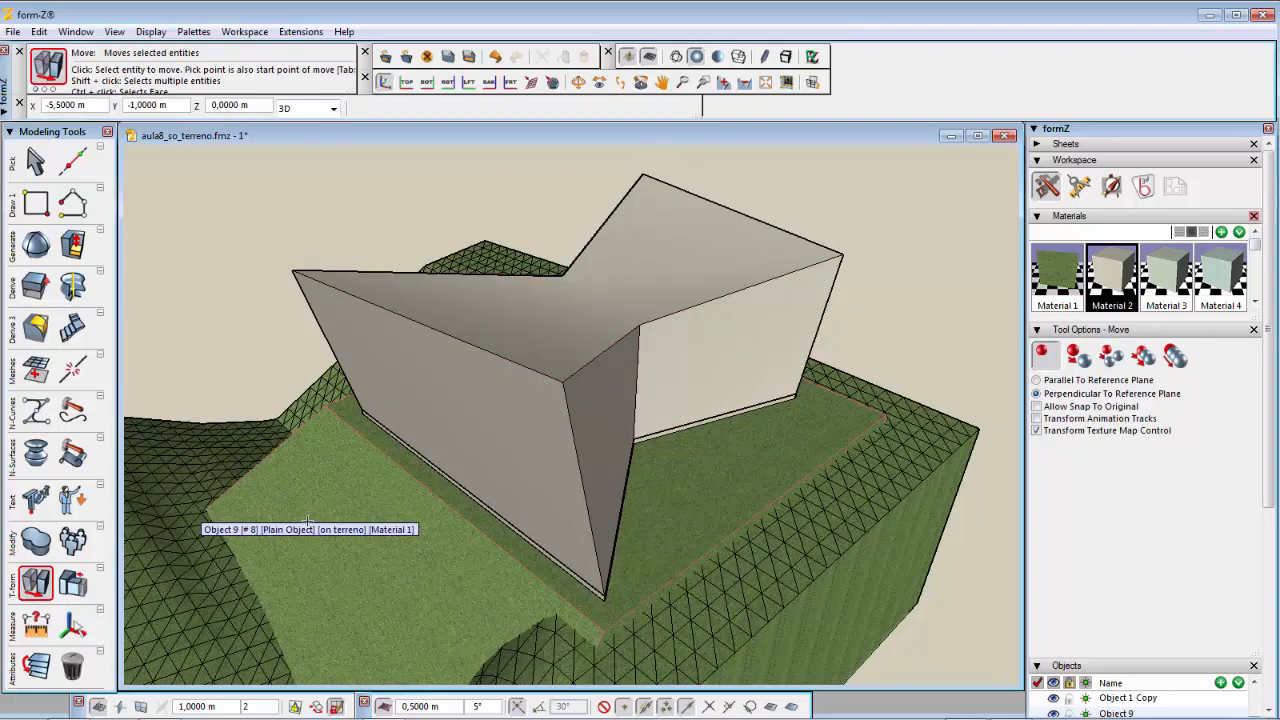
# Step: Triangulate the reshaped volume's non-planar faces with the Triangulate tool
pyautogui.click(14, 328)
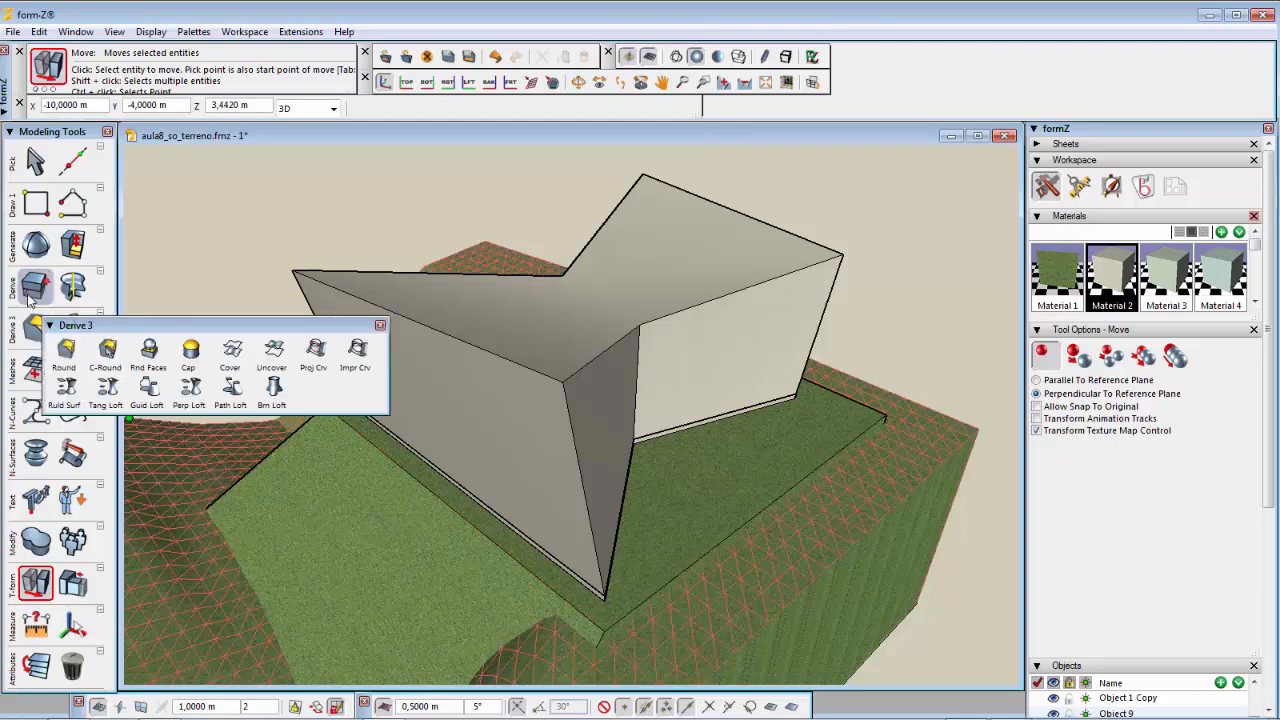
pyautogui.moveTo(41, 384)
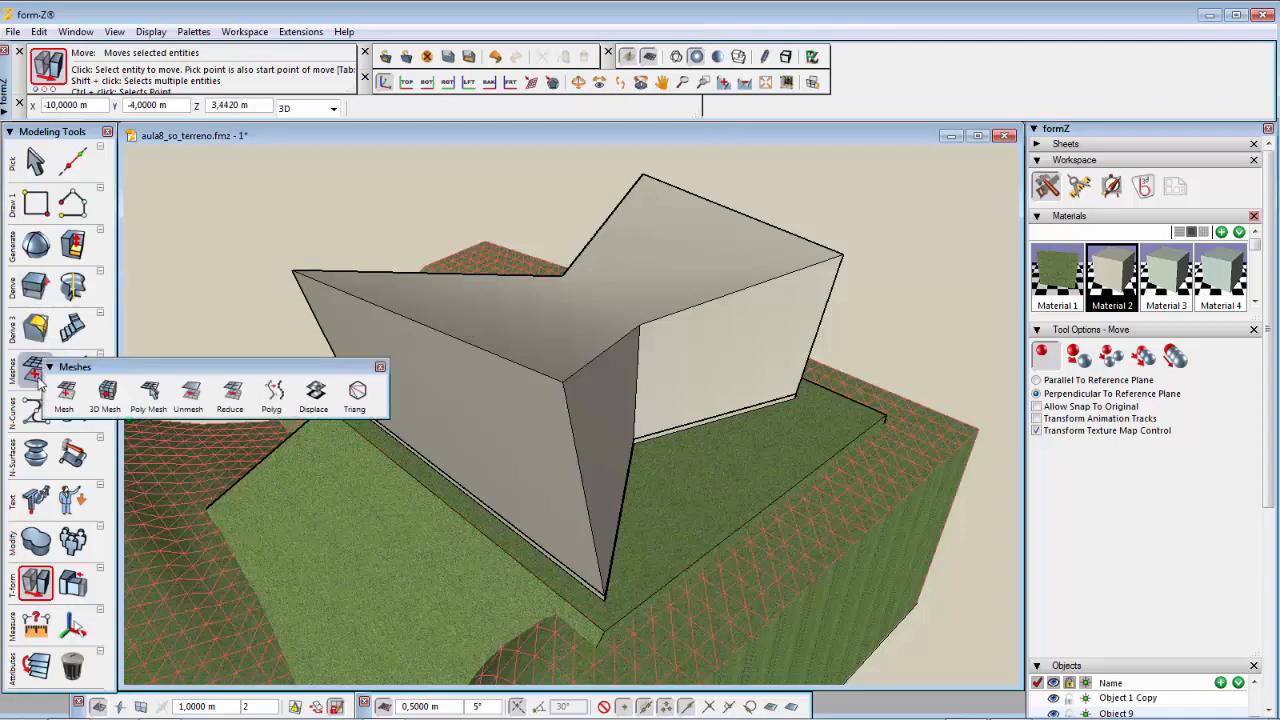
pyautogui.click(358, 392)
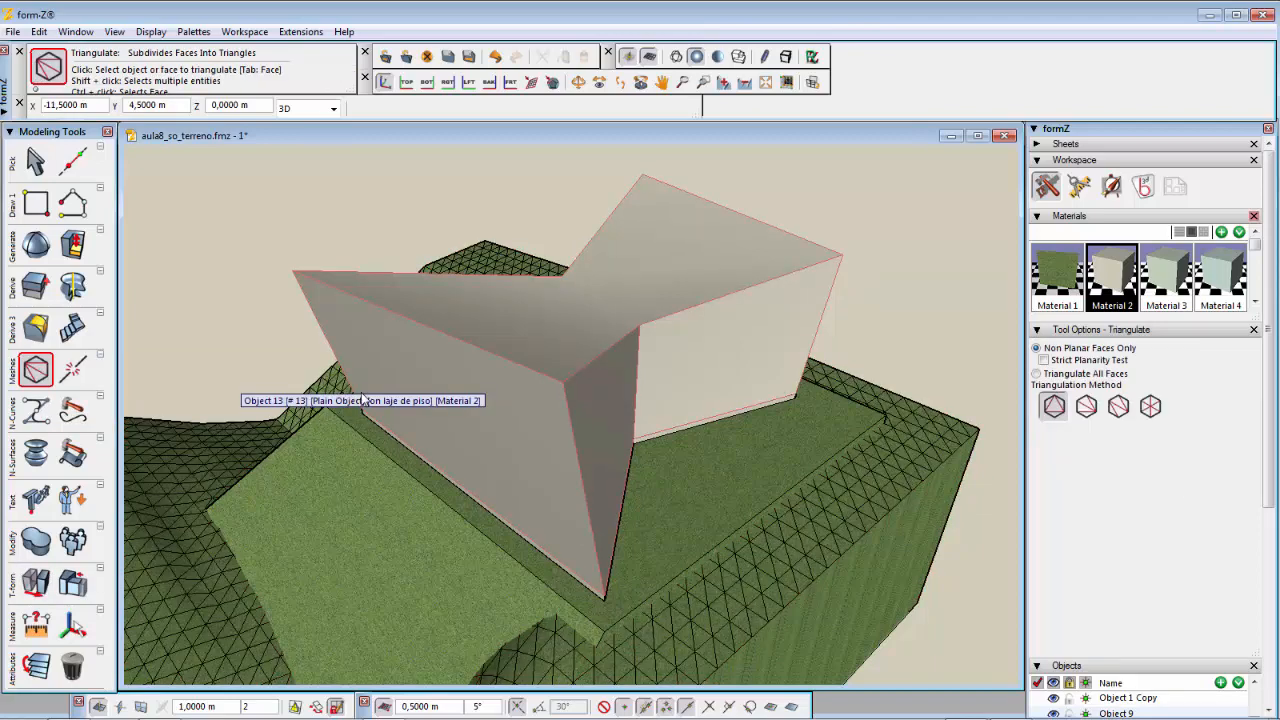
pyautogui.click(475, 401)
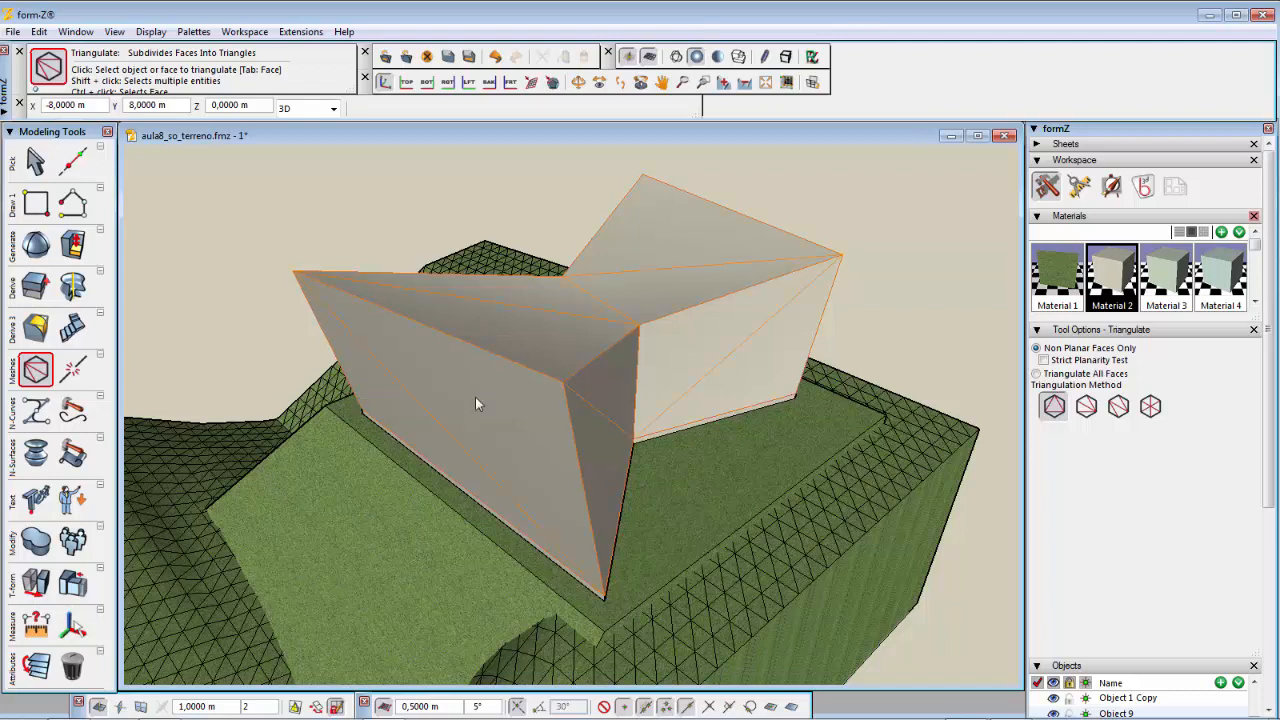
pyautogui.moveTo(489, 444); pyautogui.dragTo(634, 447, button='middle')
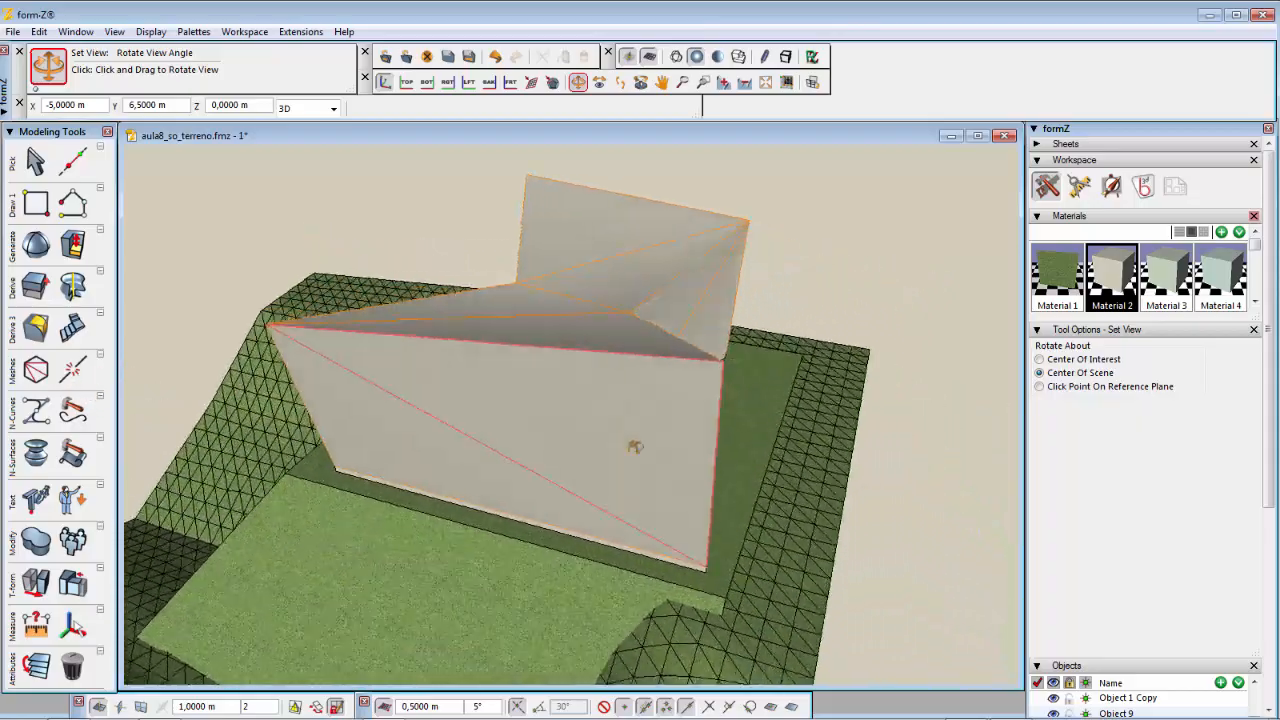
pyautogui.moveTo(634, 447); pyautogui.dragTo(505, 447)
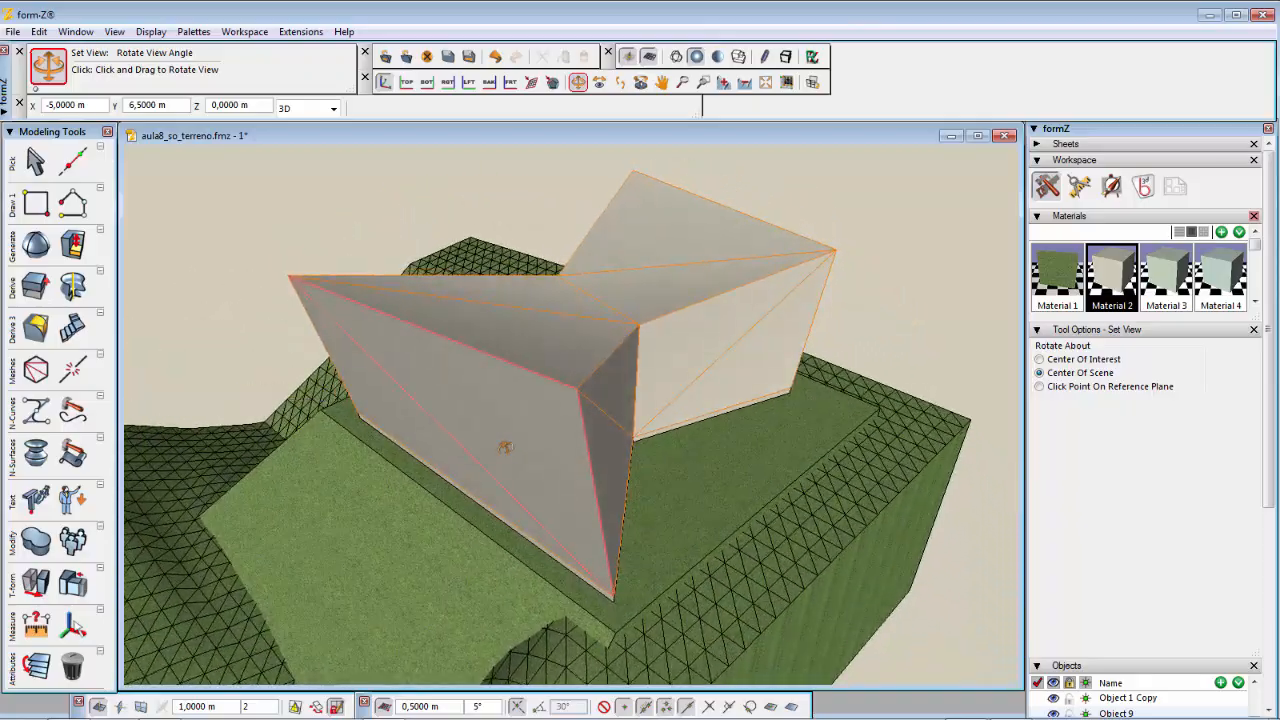
pyautogui.moveTo(505, 447); pyautogui.dragTo(505, 451, button='middle')
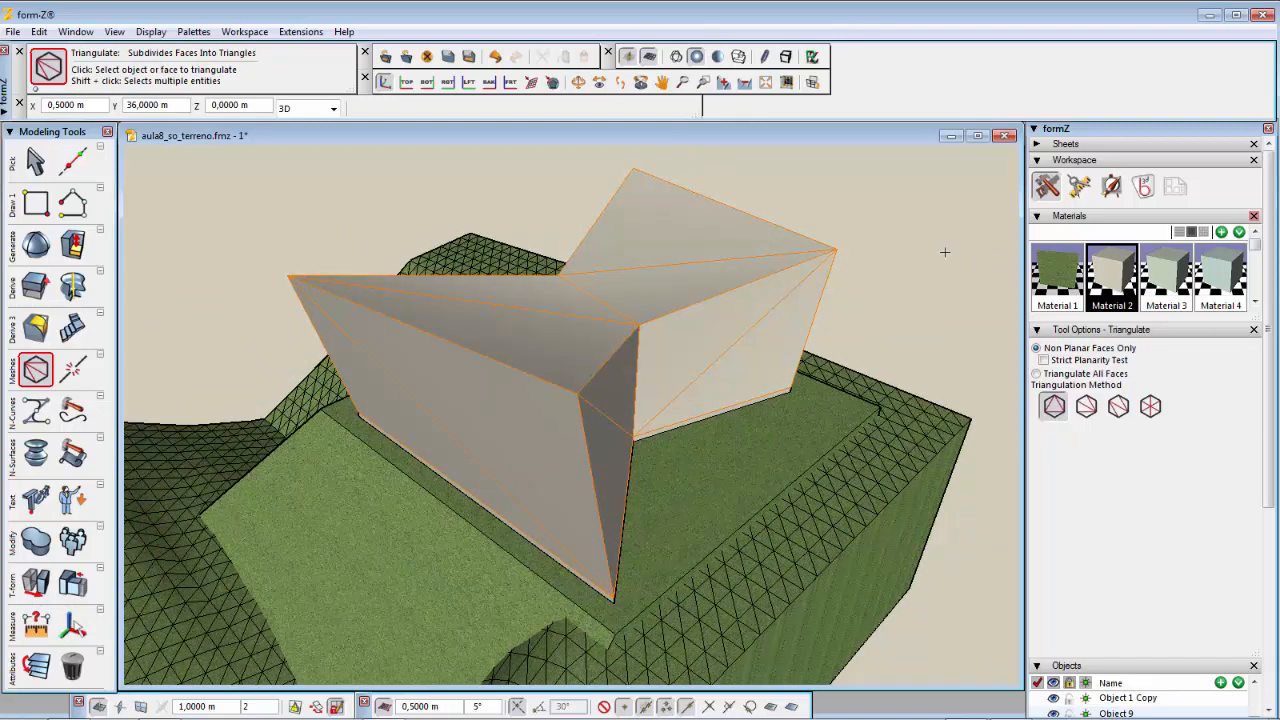
pyautogui.click(945, 252)
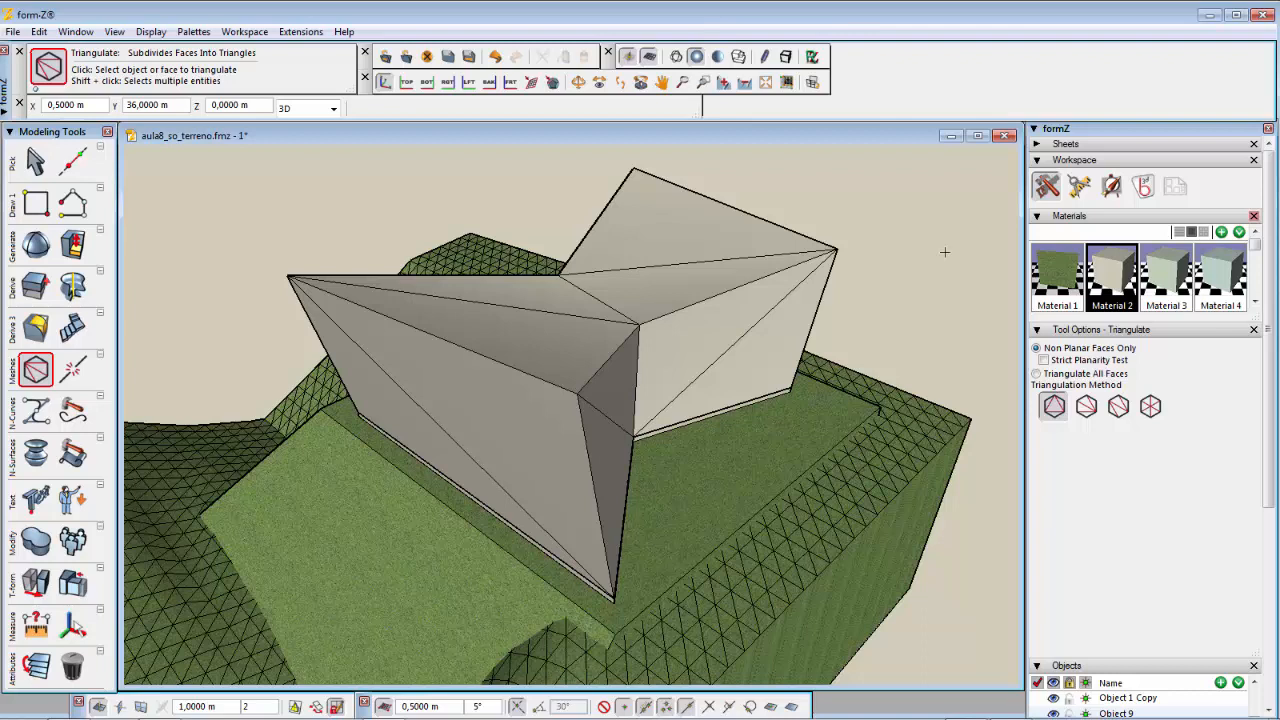
# Step: Save the file
pyautogui.click(517, 270)
pyautogui.hotkey('ctrl', 's')
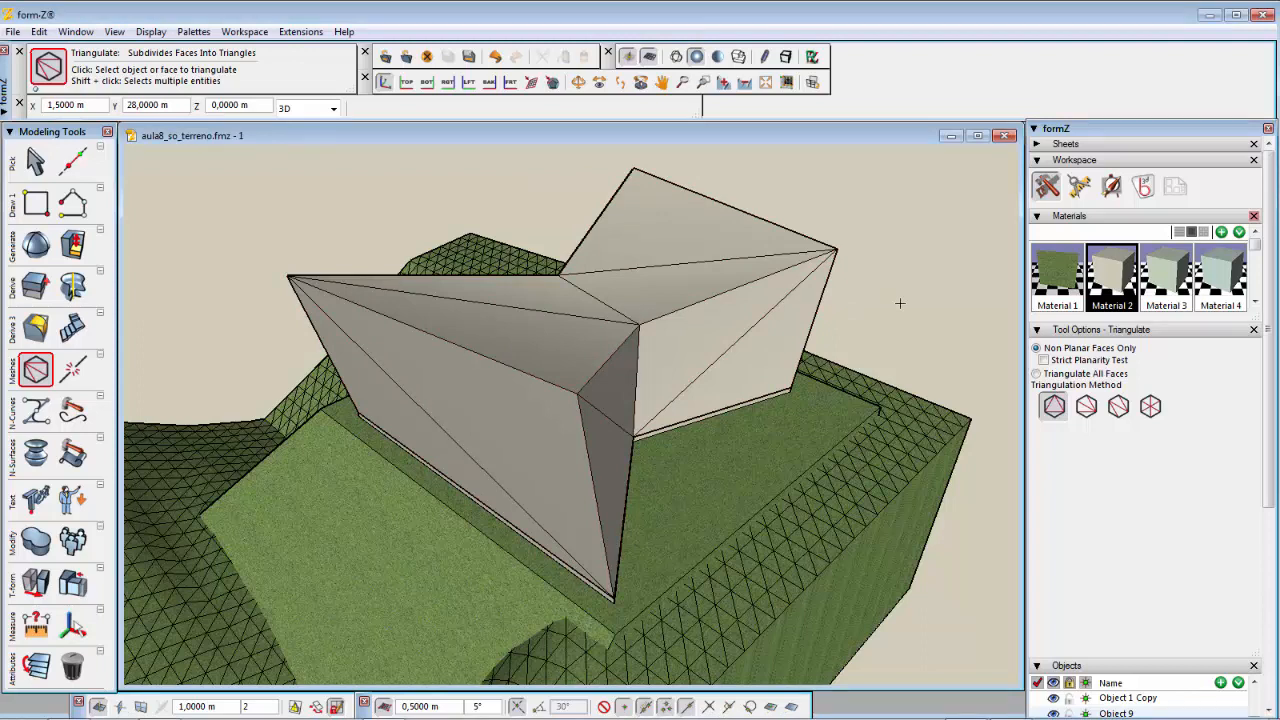
pyautogui.click(600, 317)
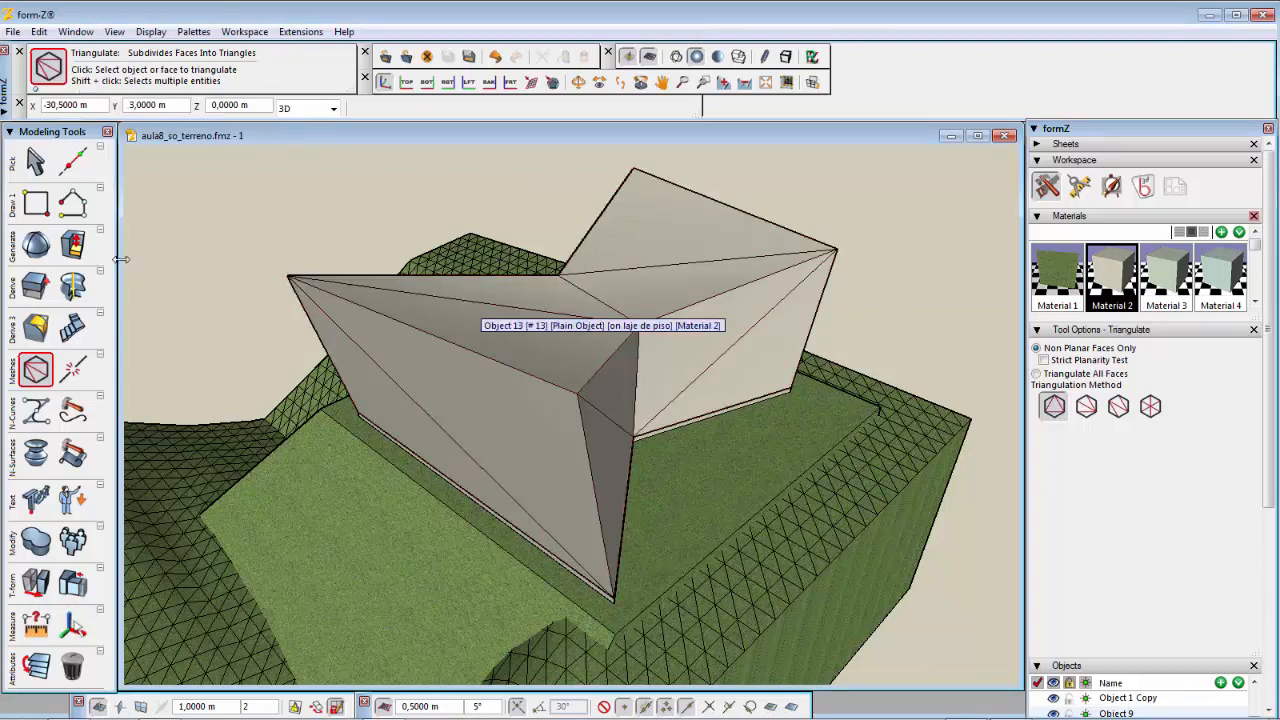
# Step: Assign the triangulated volume to the active volumetria layer with the Set Layer tool
pyautogui.click(33, 163)
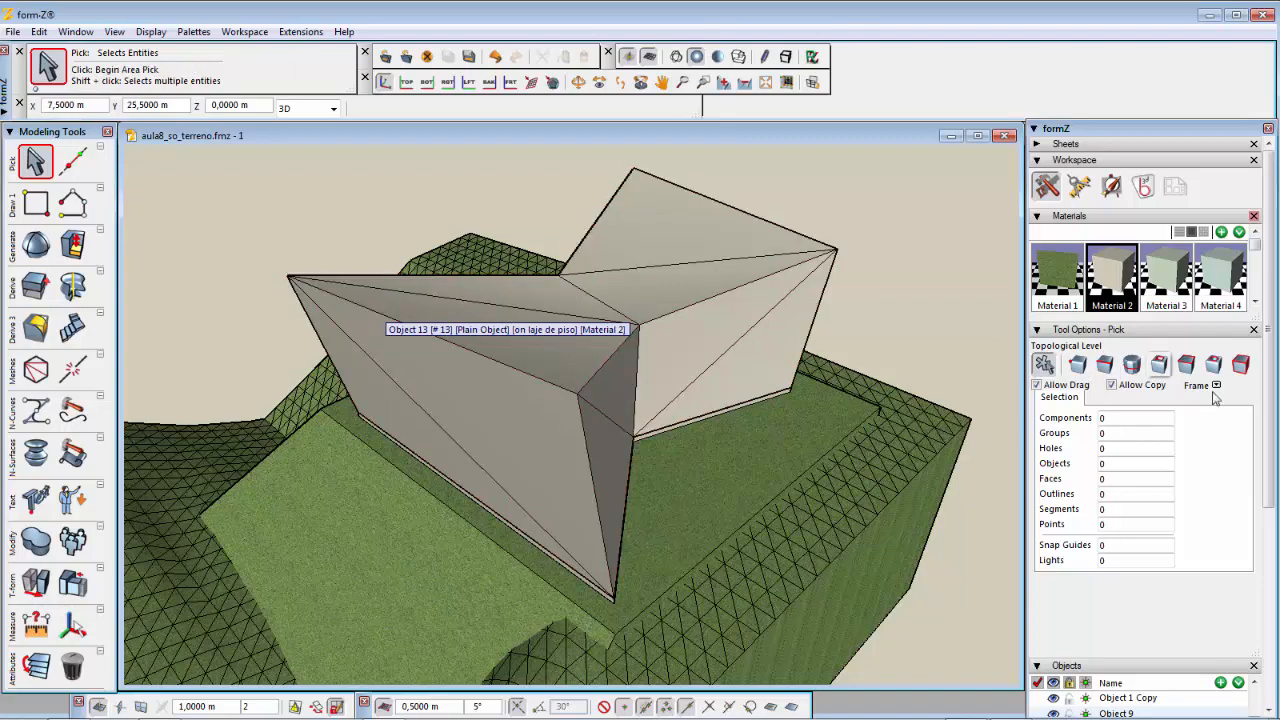
pyautogui.moveTo(1271, 426); pyautogui.dragTo(1275, 634)
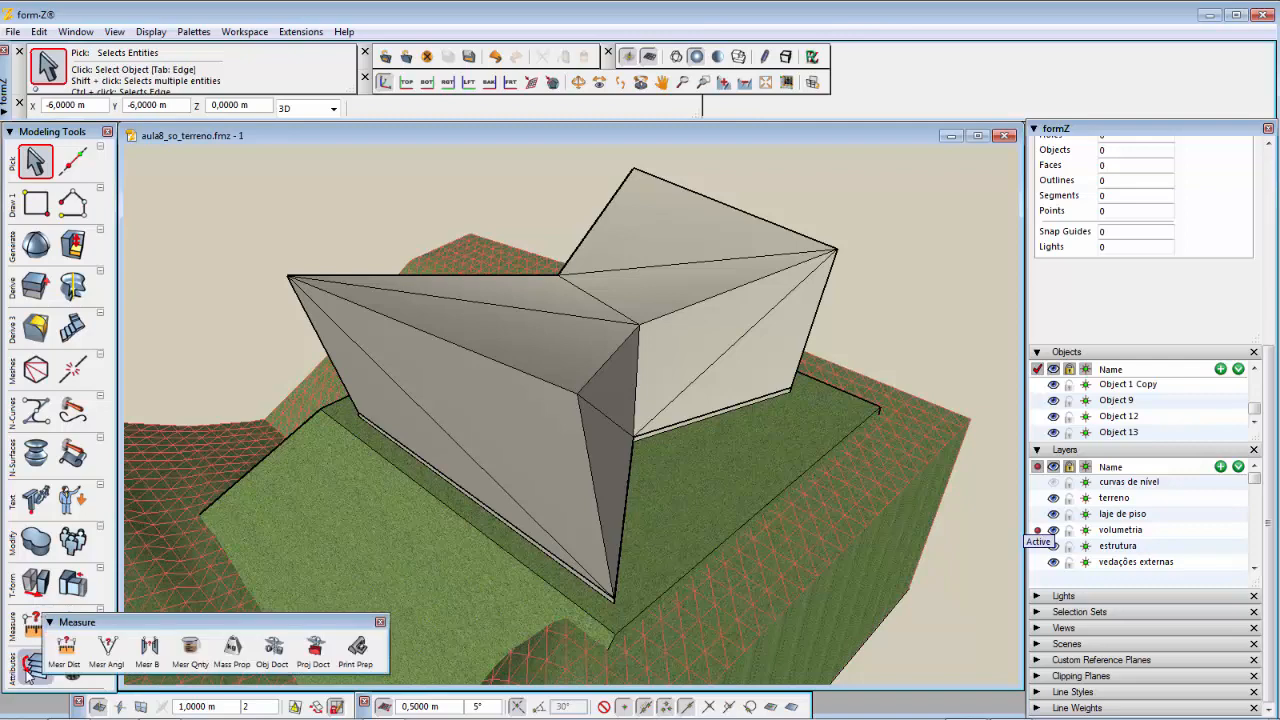
pyautogui.moveTo(30, 672)
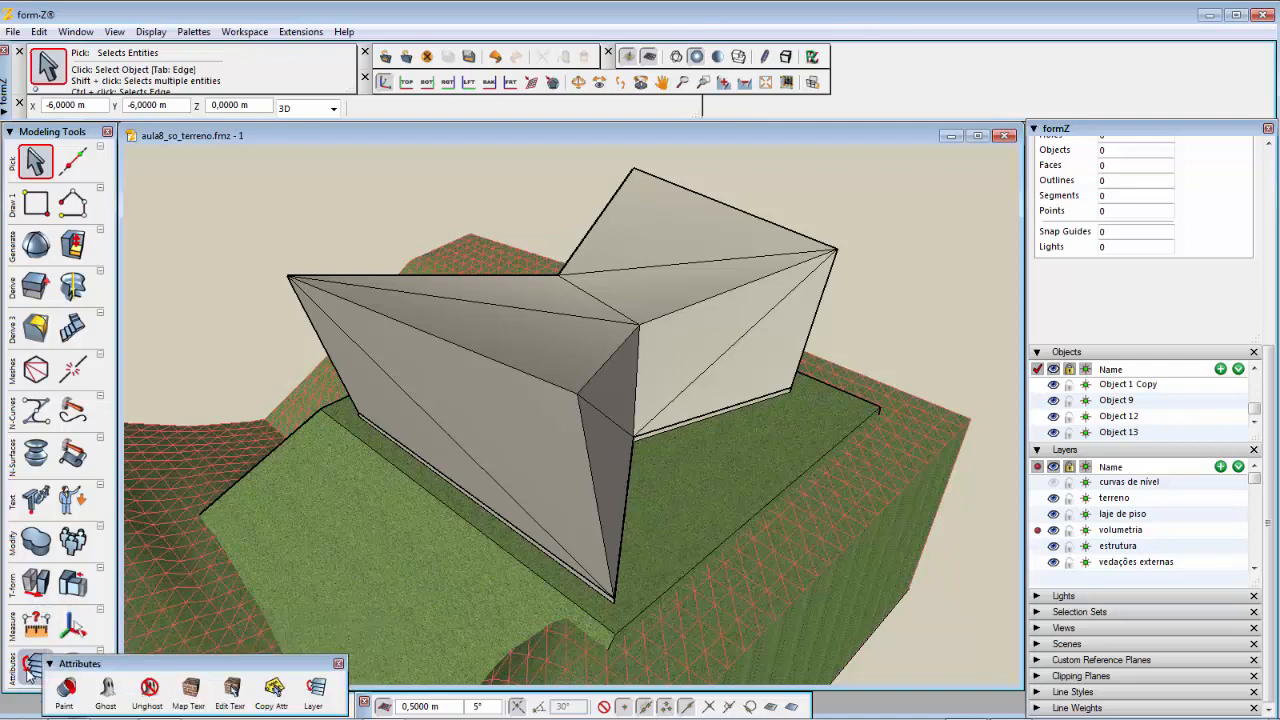
pyautogui.click(313, 688)
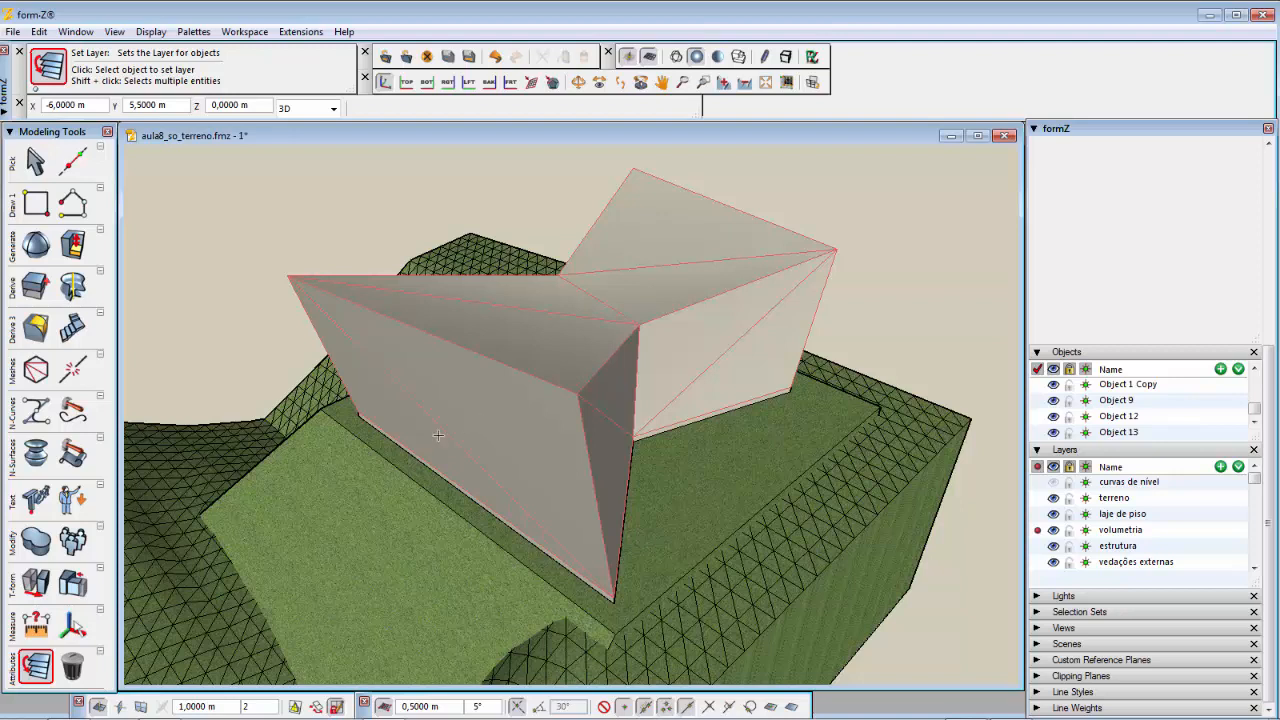
pyautogui.click(439, 436)
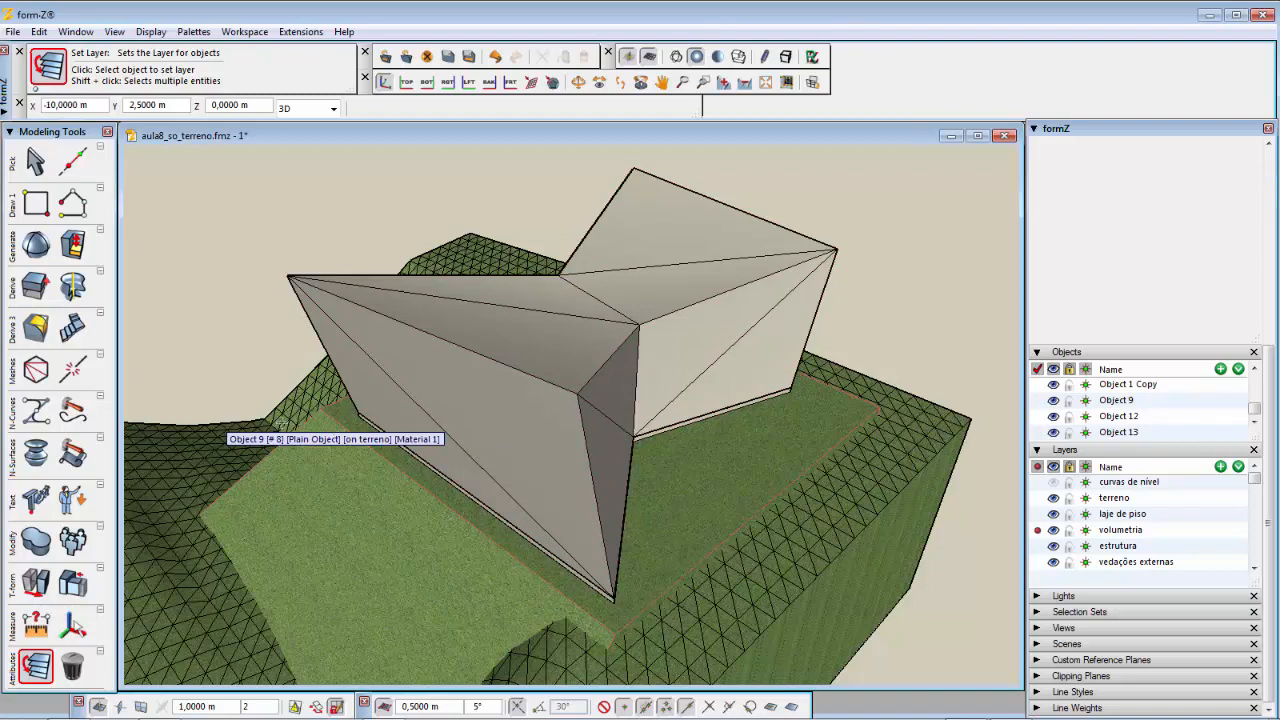
# Step: Create an offset surface copy of the volume with an offset of -0.15 m
pyautogui.click(40, 332)
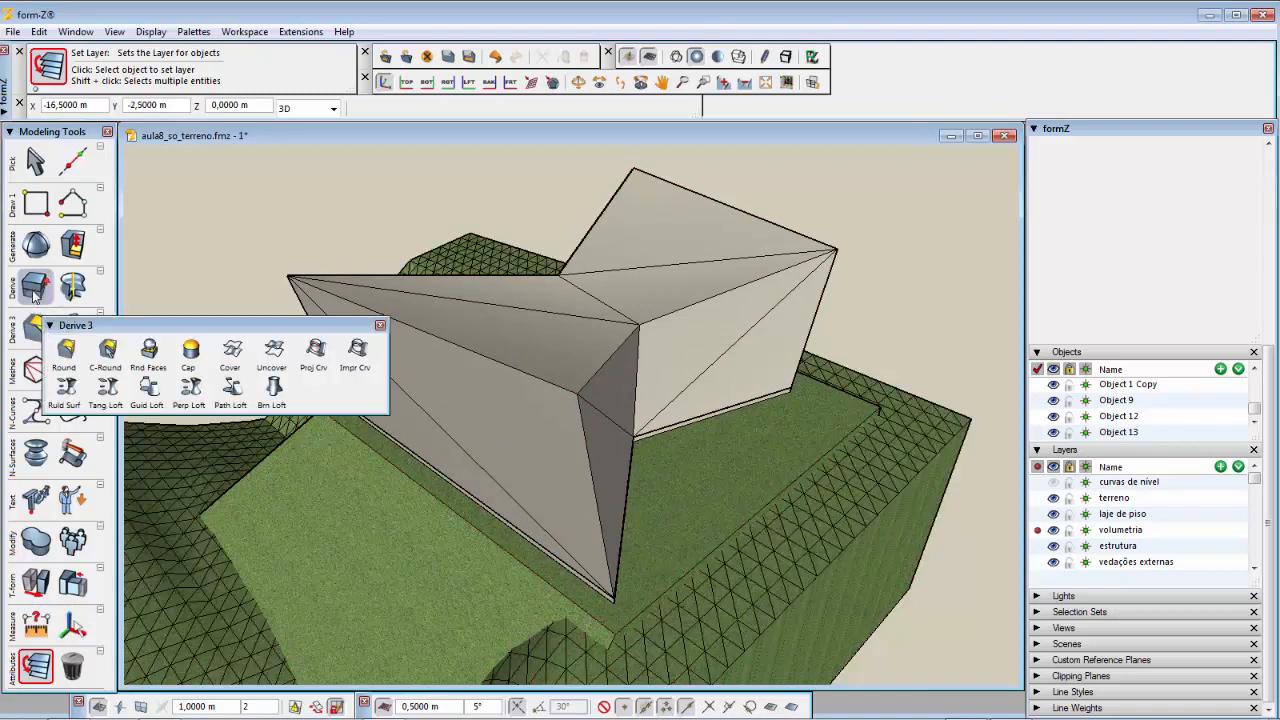
pyautogui.moveTo(34, 290)
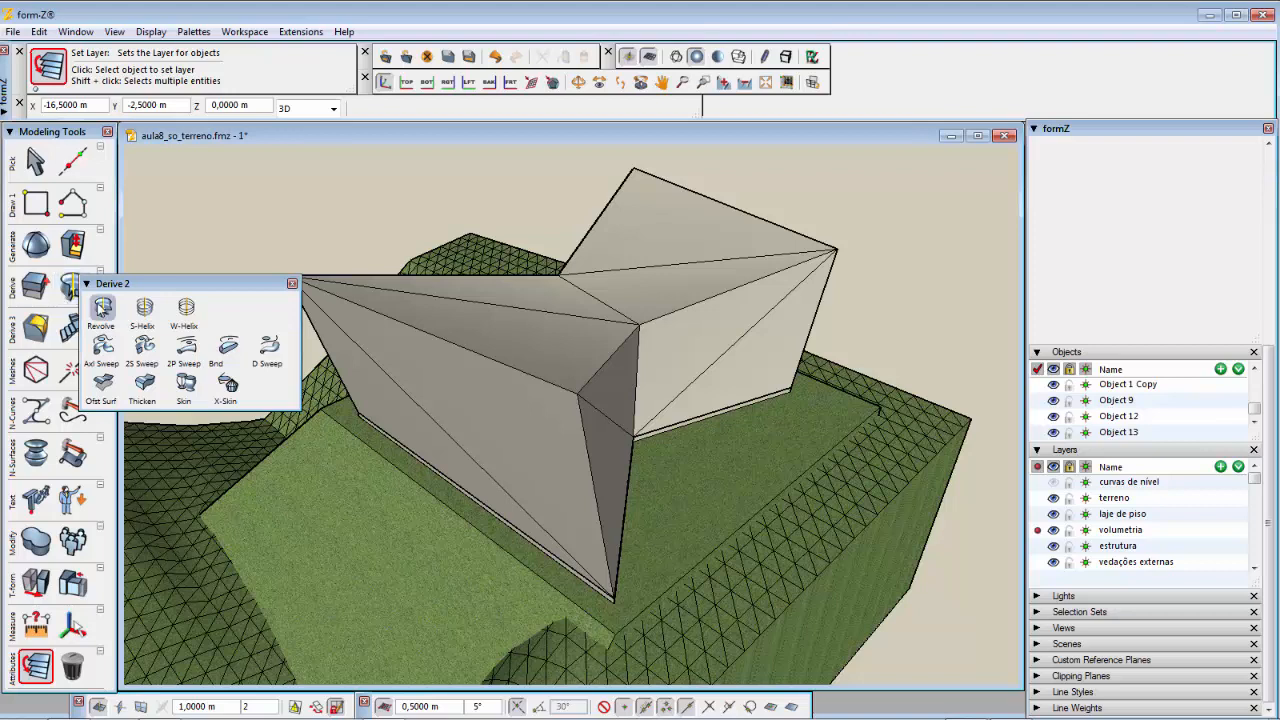
pyautogui.click(117, 392)
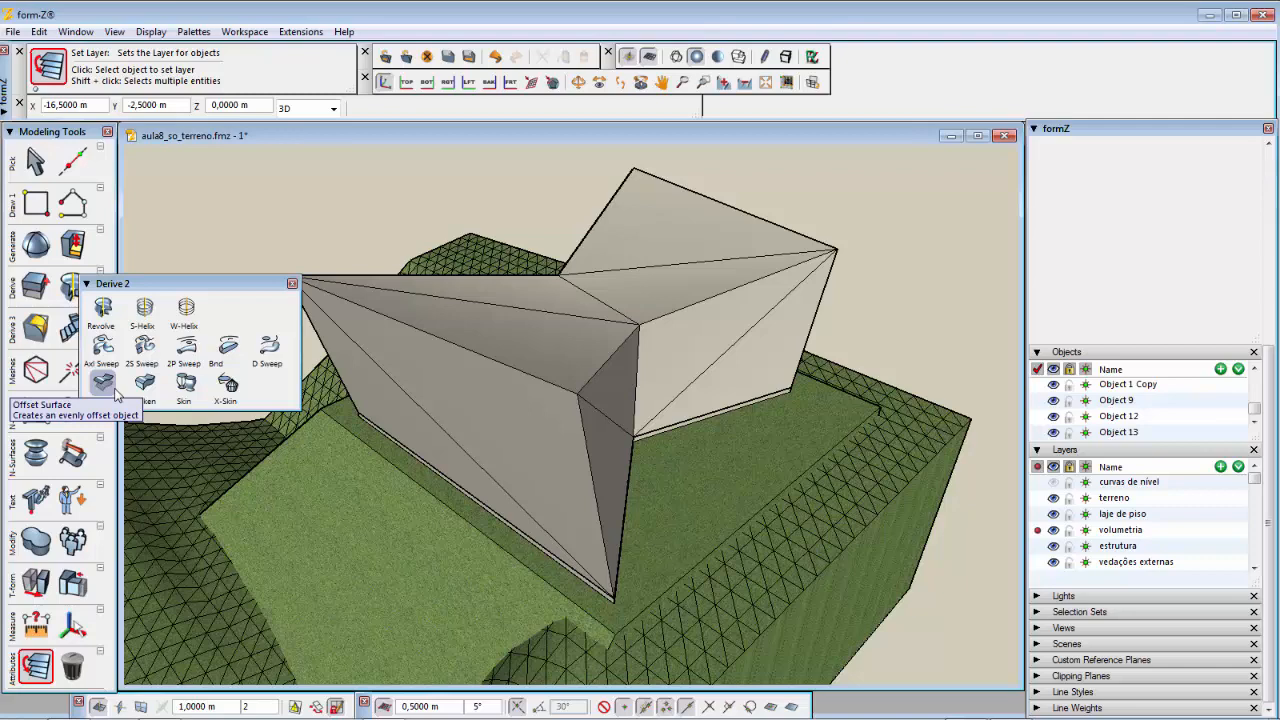
pyautogui.click(110, 388)
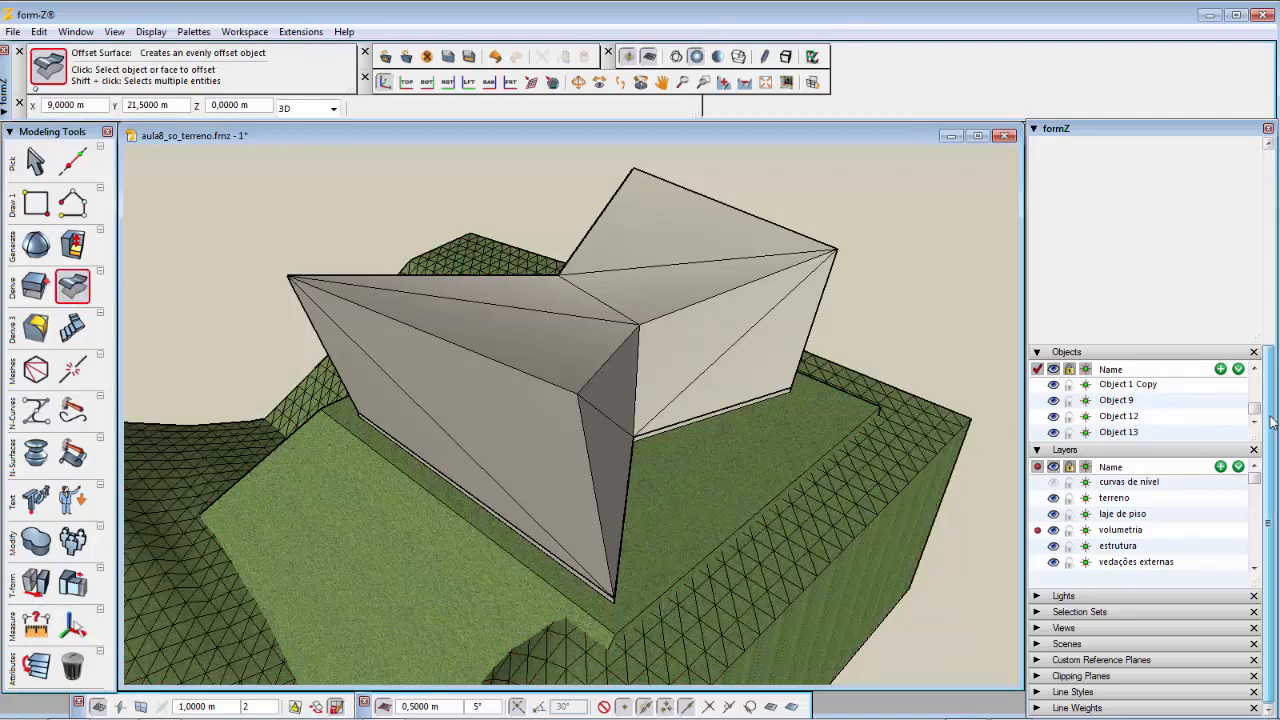
pyautogui.moveTo(1270, 418); pyautogui.dragTo(1276, 205)
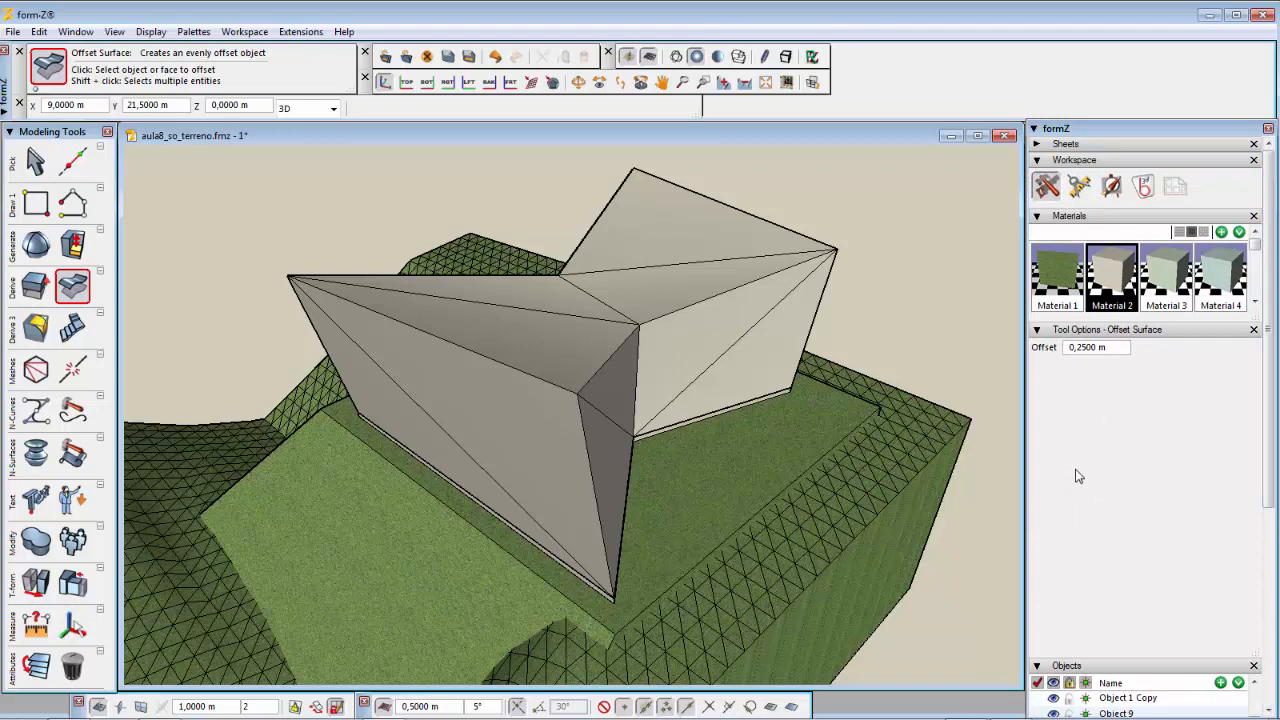
pyautogui.click(1111, 347)
pyautogui.click(1078, 348)
pyautogui.moveTo(1077, 349); pyautogui.dragTo(1085, 351)
pyautogui.write('1')
pyautogui.click(1112, 349)
pyautogui.doubleClick(1069, 347)
pyautogui.click(1068, 350)
pyautogui.write('-')
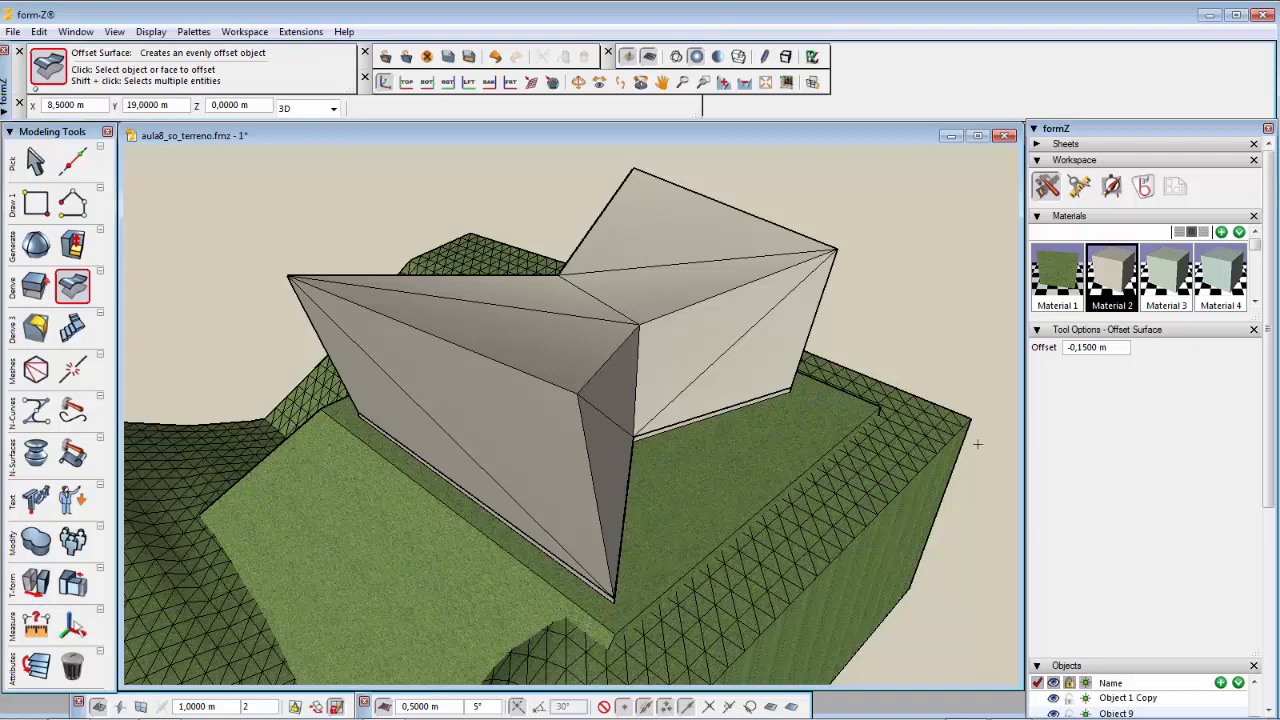
pyautogui.click(718, 355)
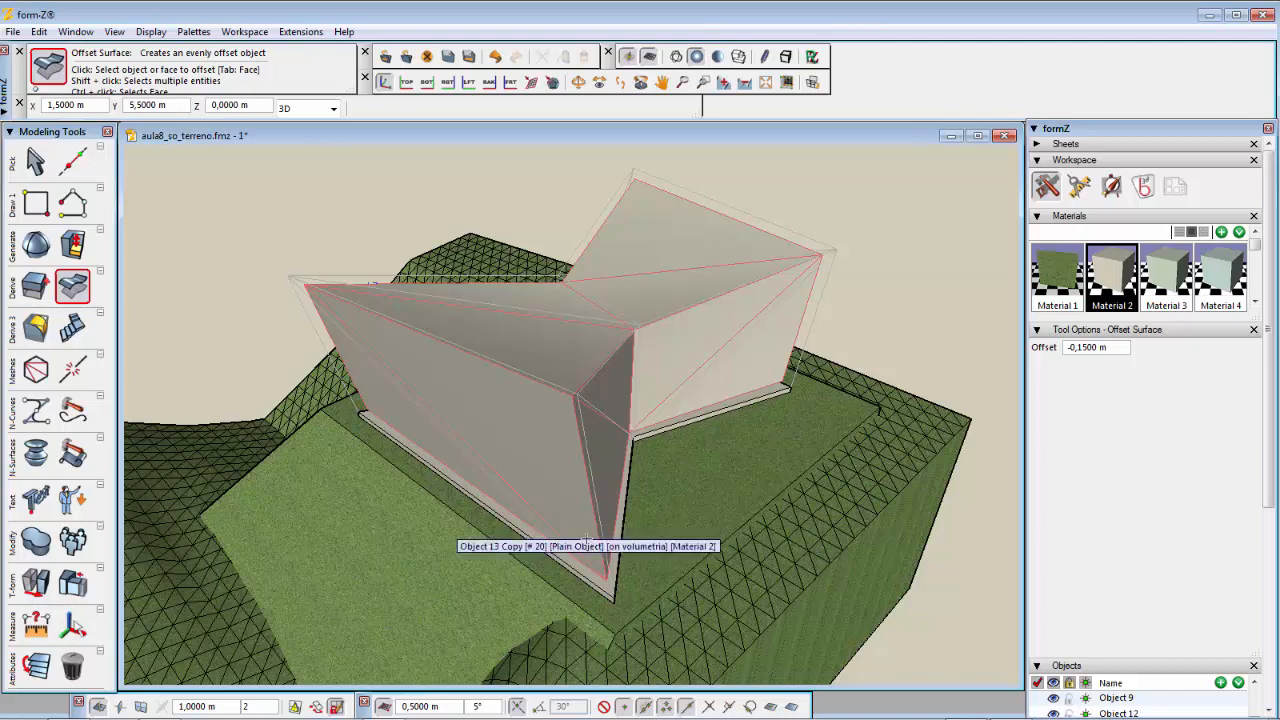
pyautogui.click(590, 545)
# Step: Make estrutura the active layer and move the offset copy onto it
pyautogui.moveTo(1271, 464); pyautogui.dragTo(1271, 660)
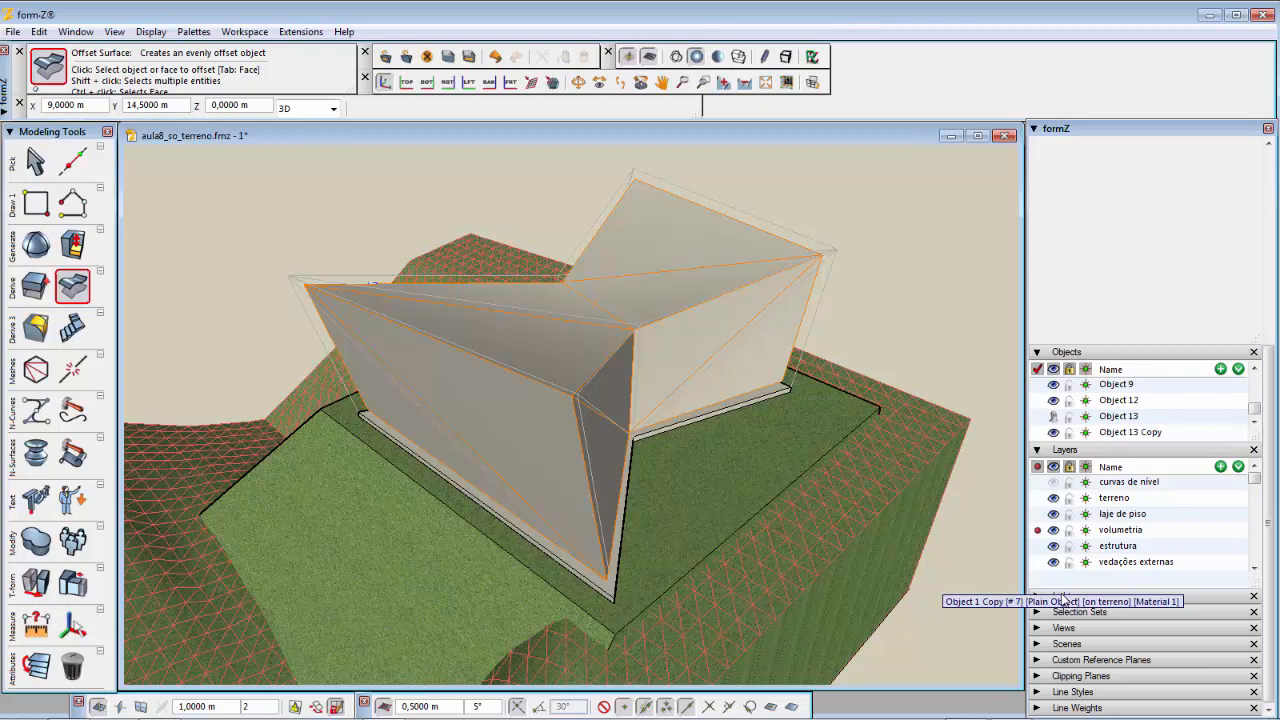
pyautogui.click(1038, 546)
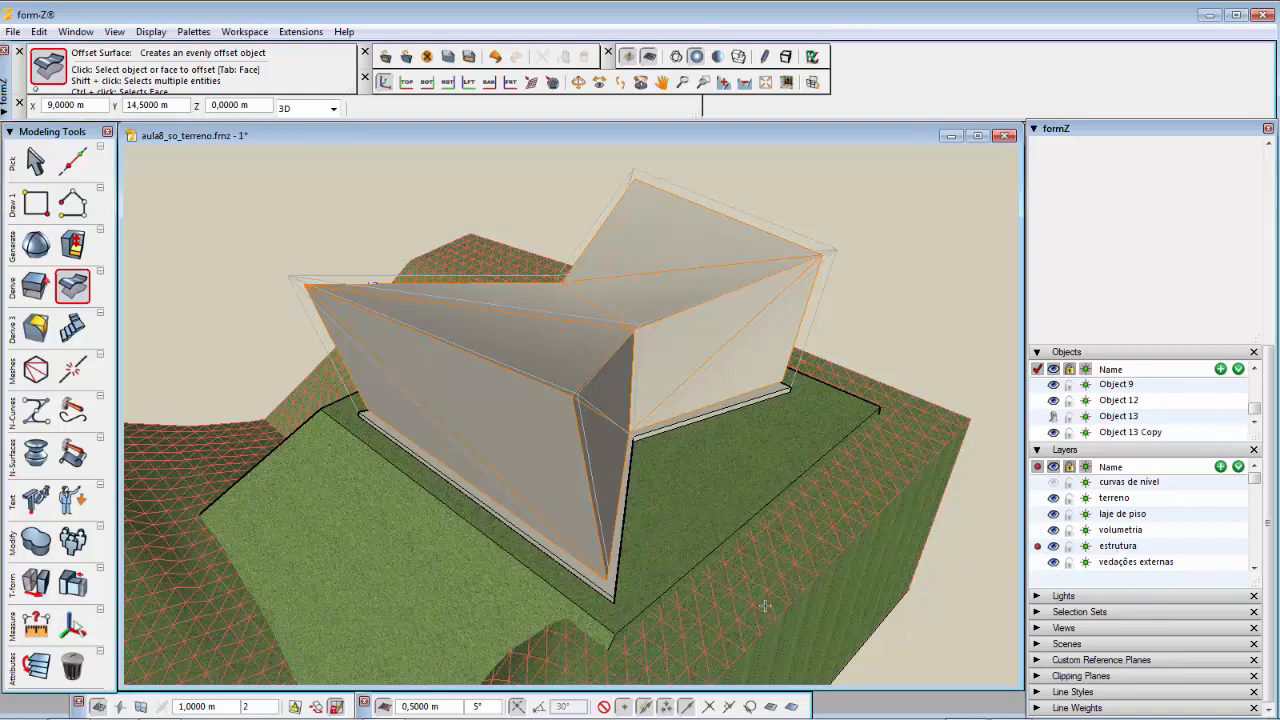
pyautogui.click(33, 663)
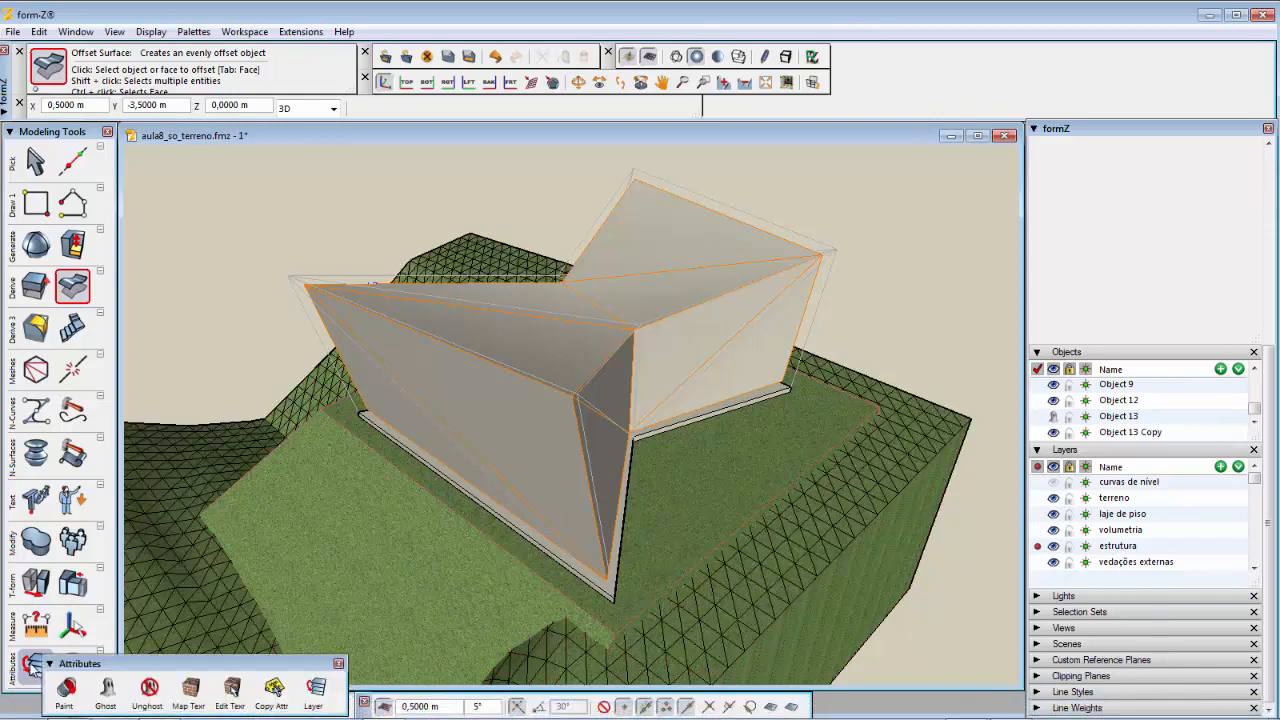
pyautogui.click(33, 668)
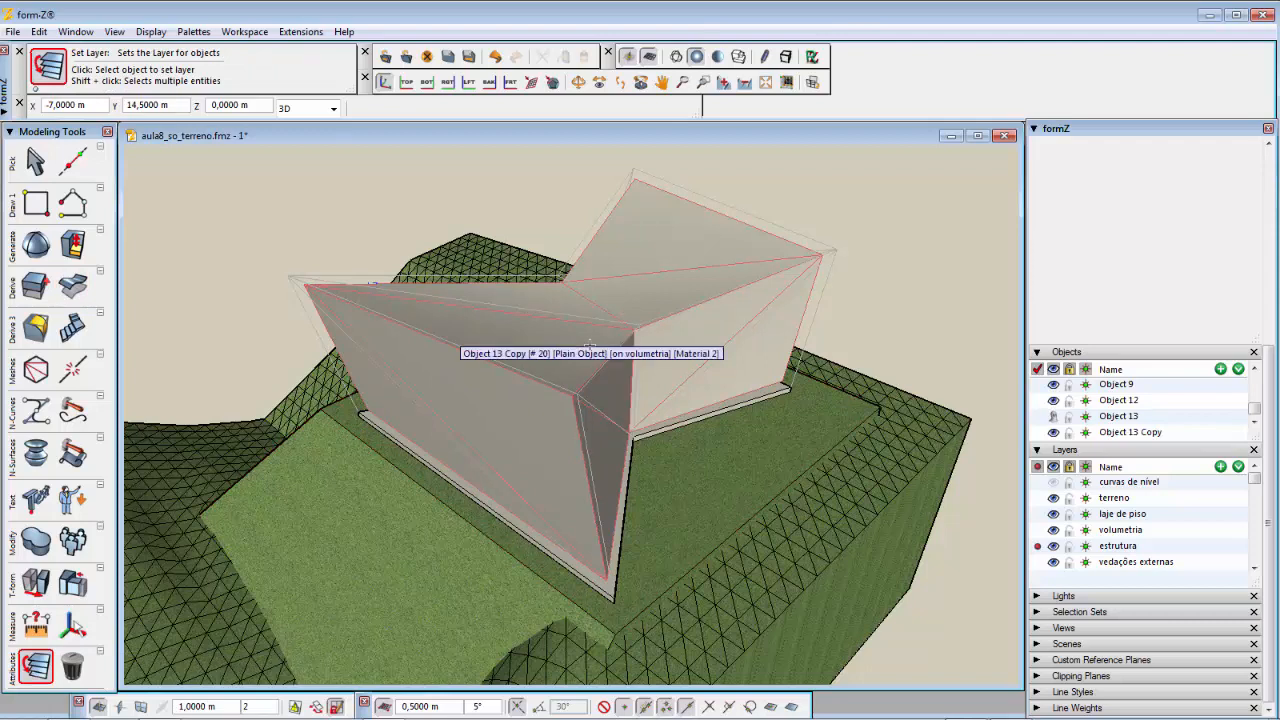
pyautogui.click(590, 347)
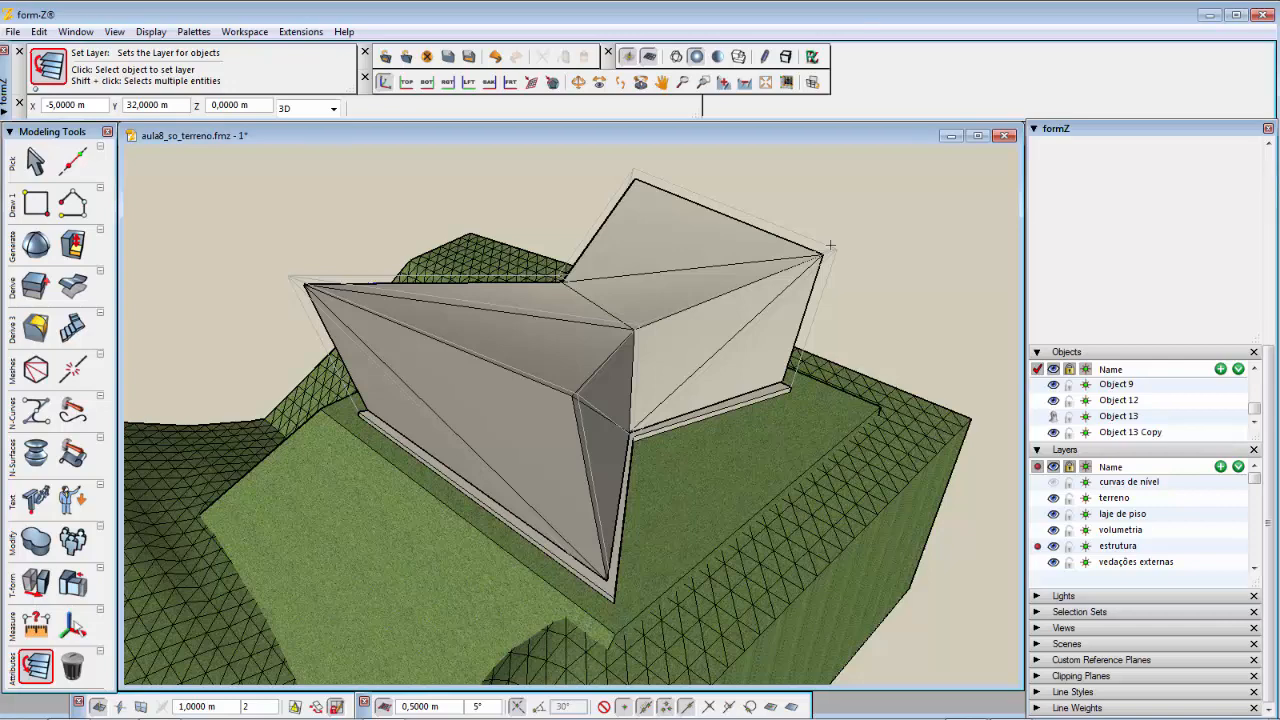
# Step: Unghost the original volume and hide the volumetria layer
pyautogui.click(35, 665)
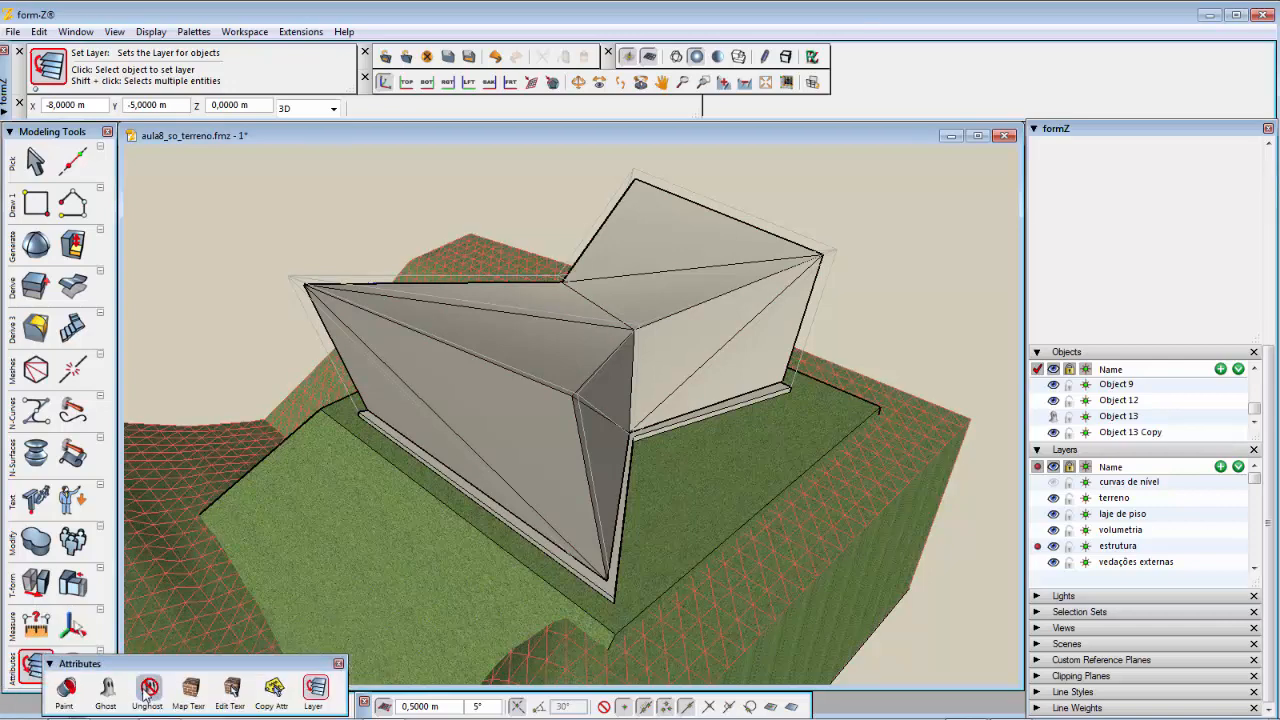
pyautogui.click(147, 689)
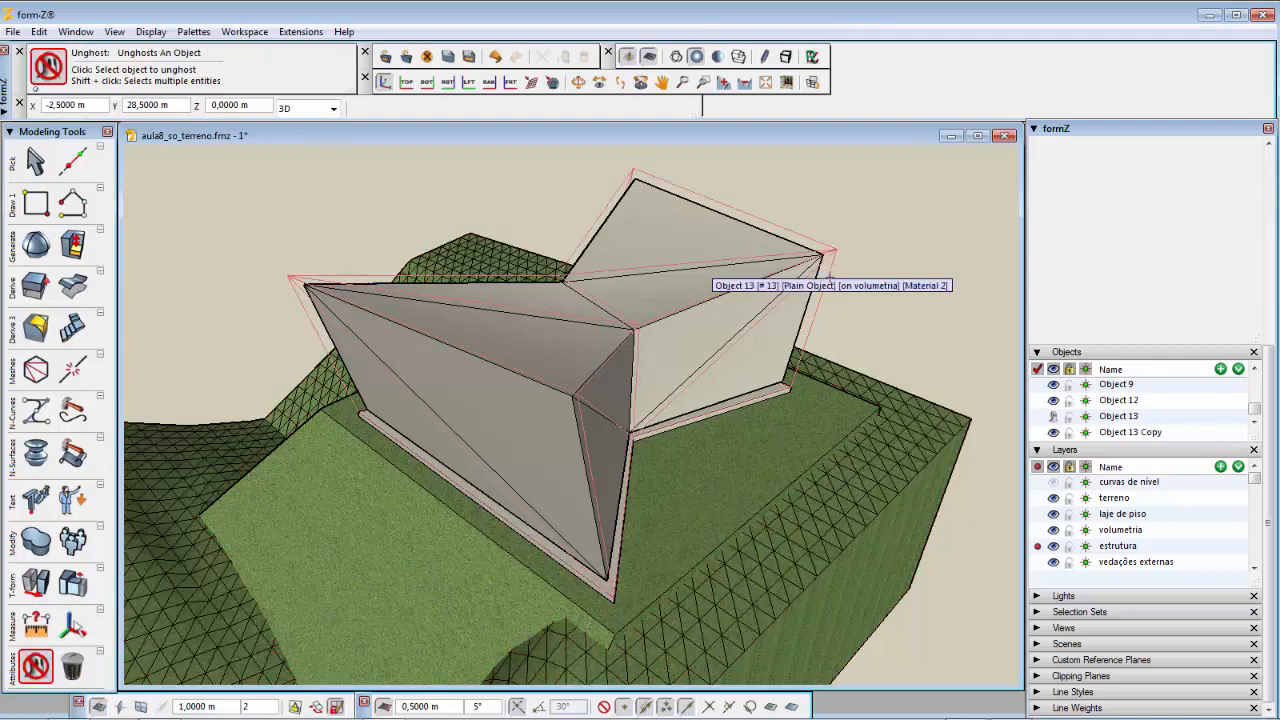
pyautogui.click(829, 277)
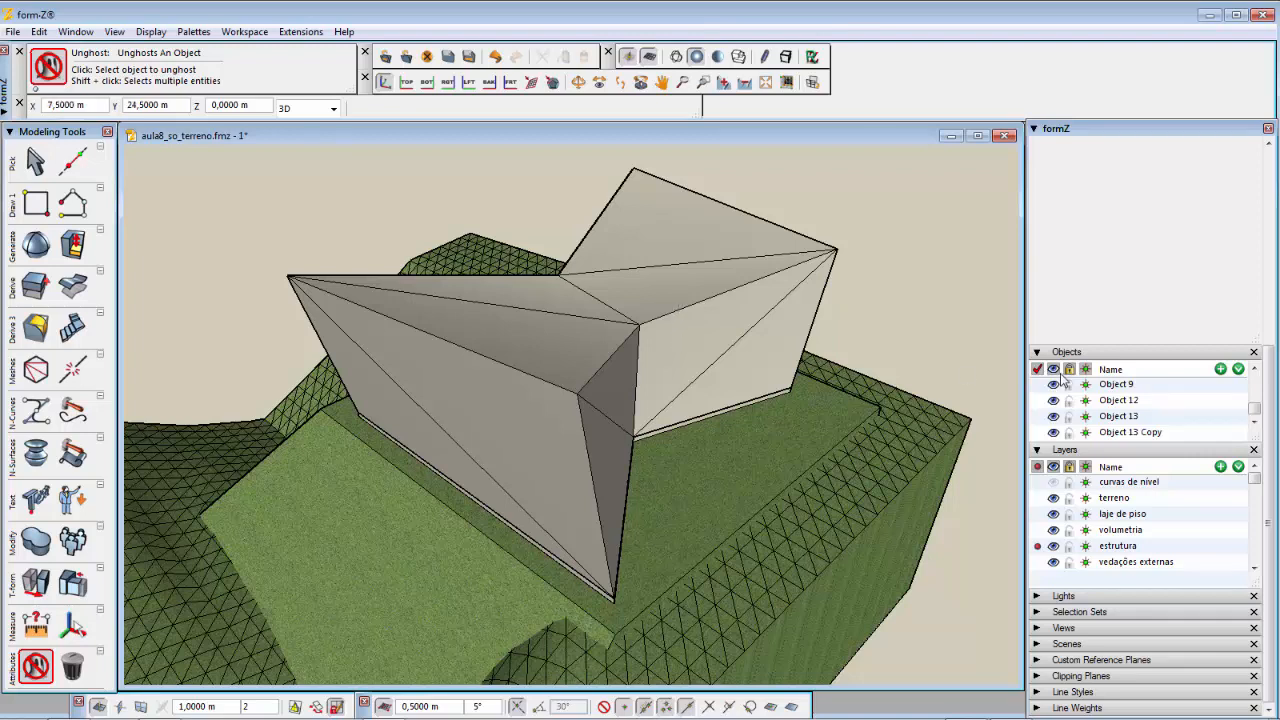
pyautogui.click(1054, 531)
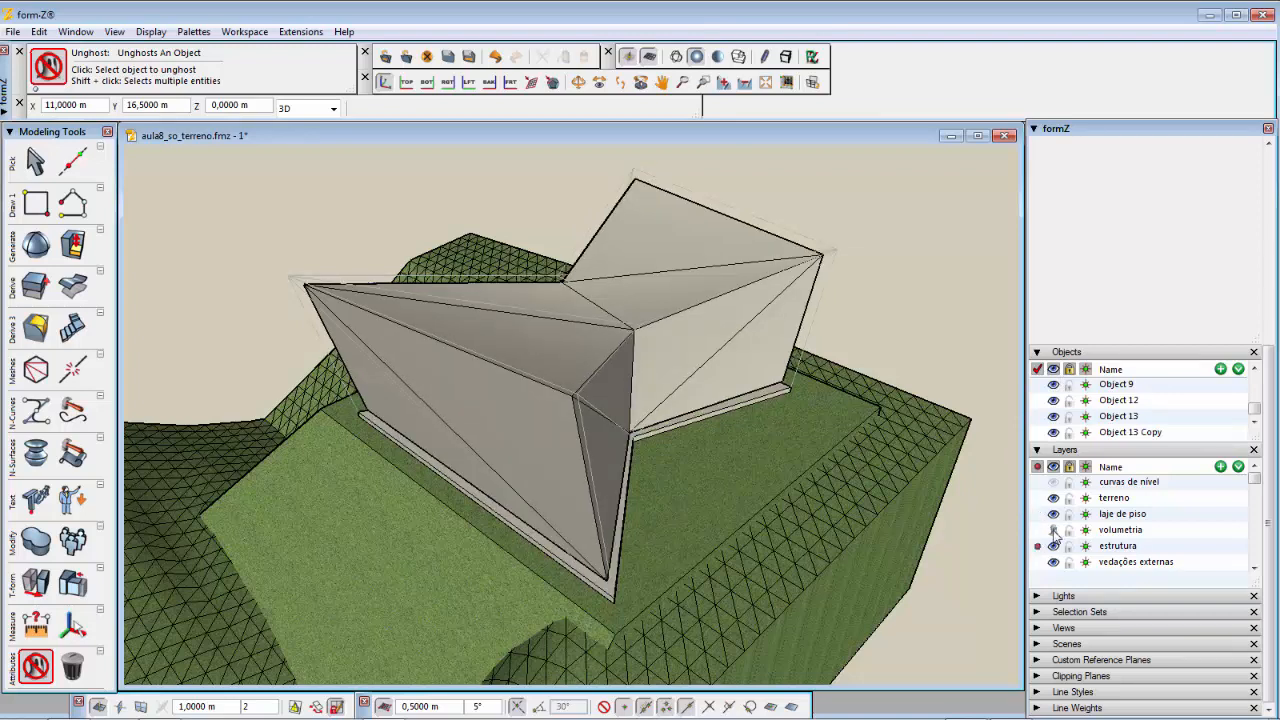
pyautogui.click(1054, 531)
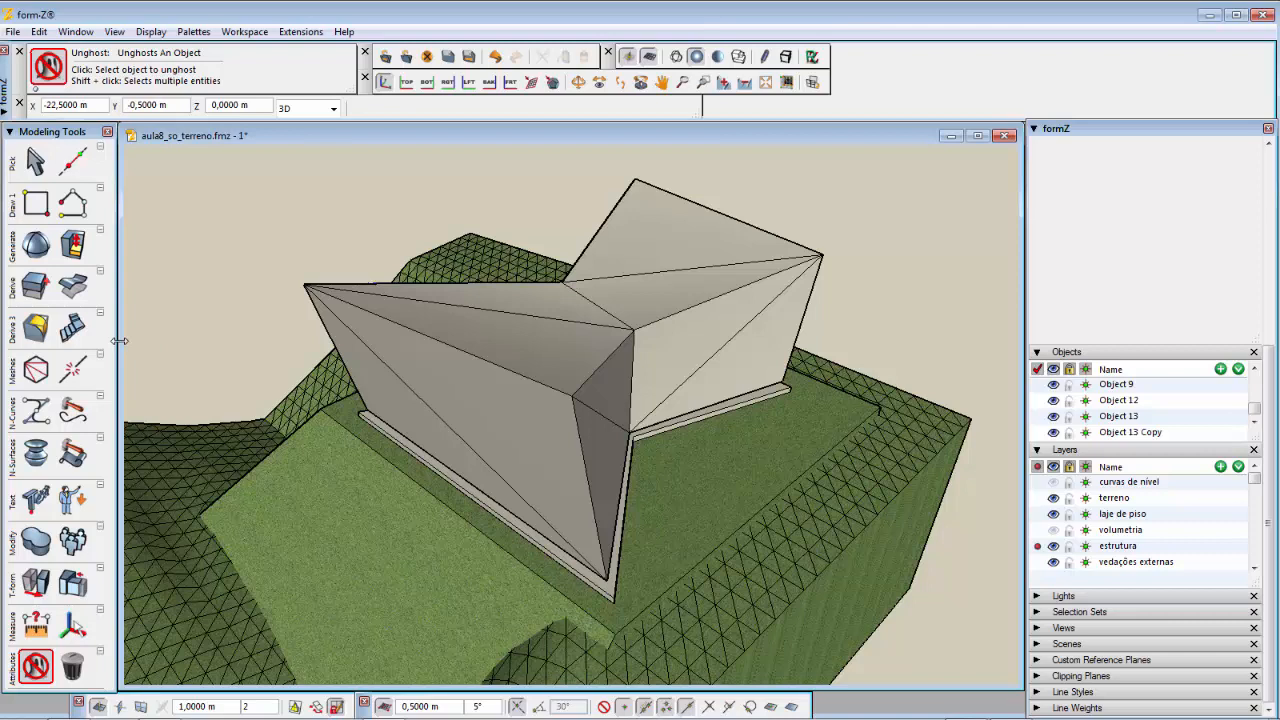
# Step: Start the Frame derive tool and set its tube radius to 0.05 m
pyautogui.click(40, 289)
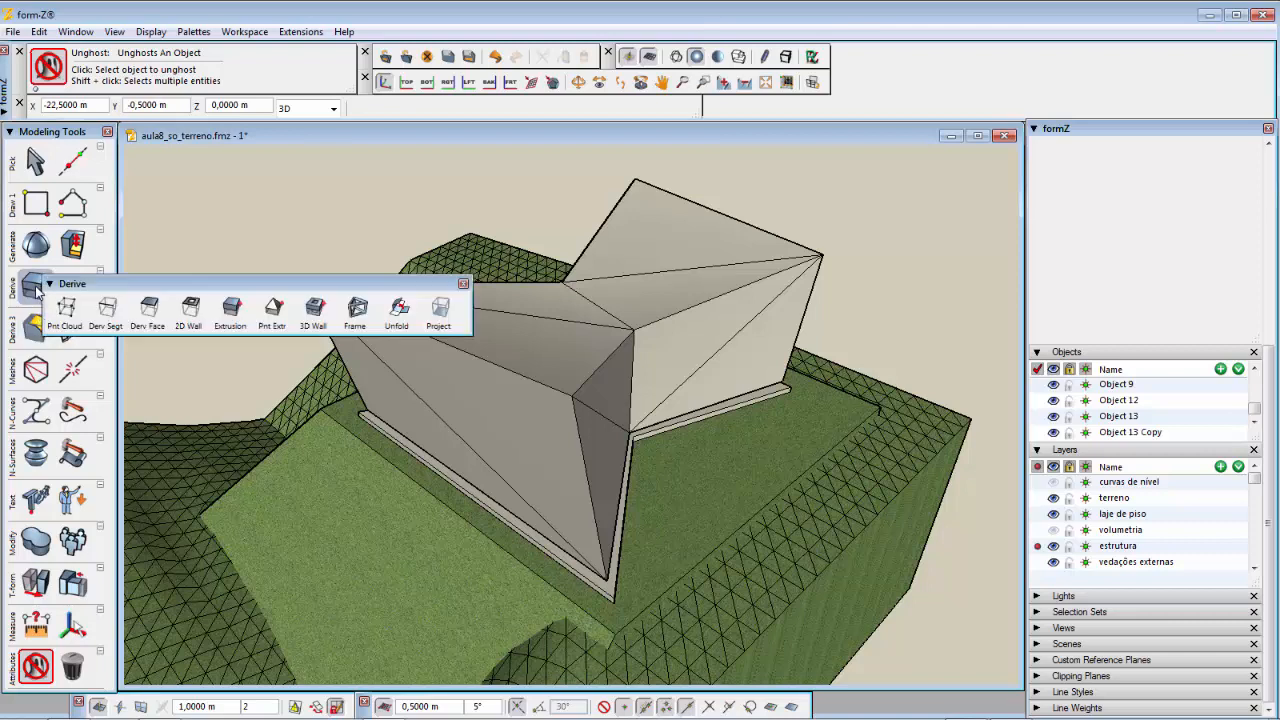
pyautogui.moveTo(78, 274)
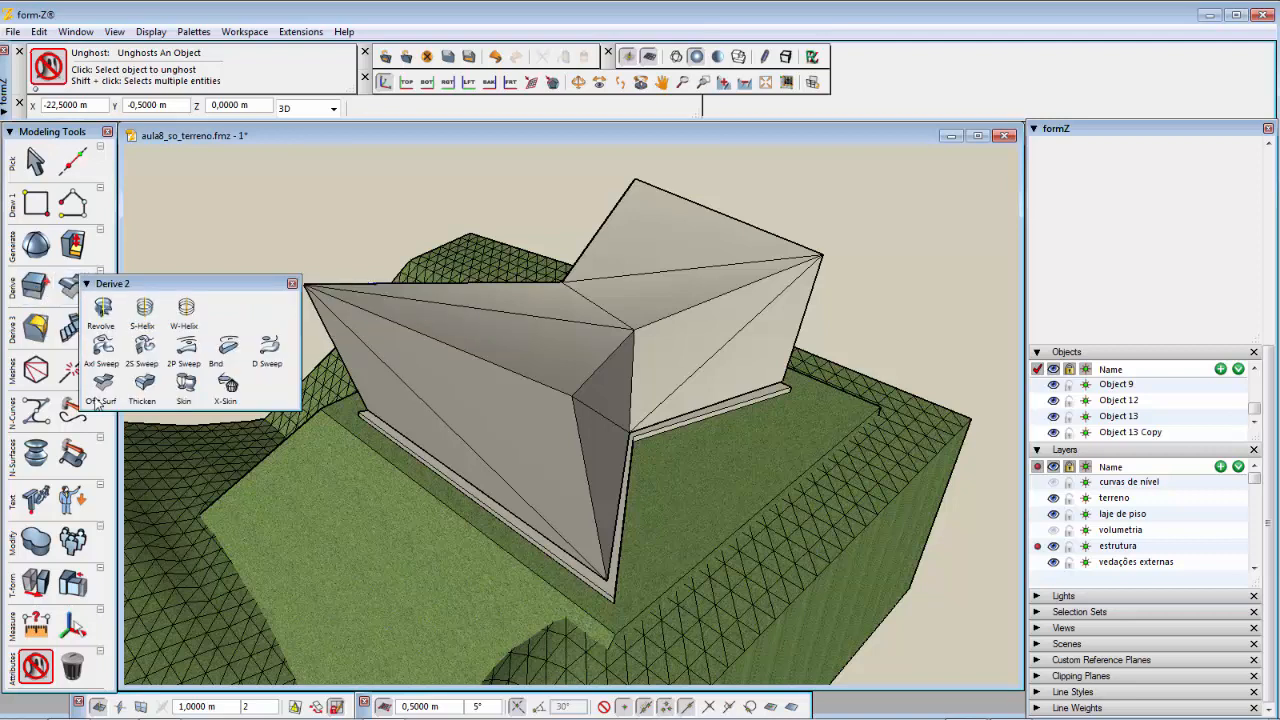
pyautogui.moveTo(33, 287)
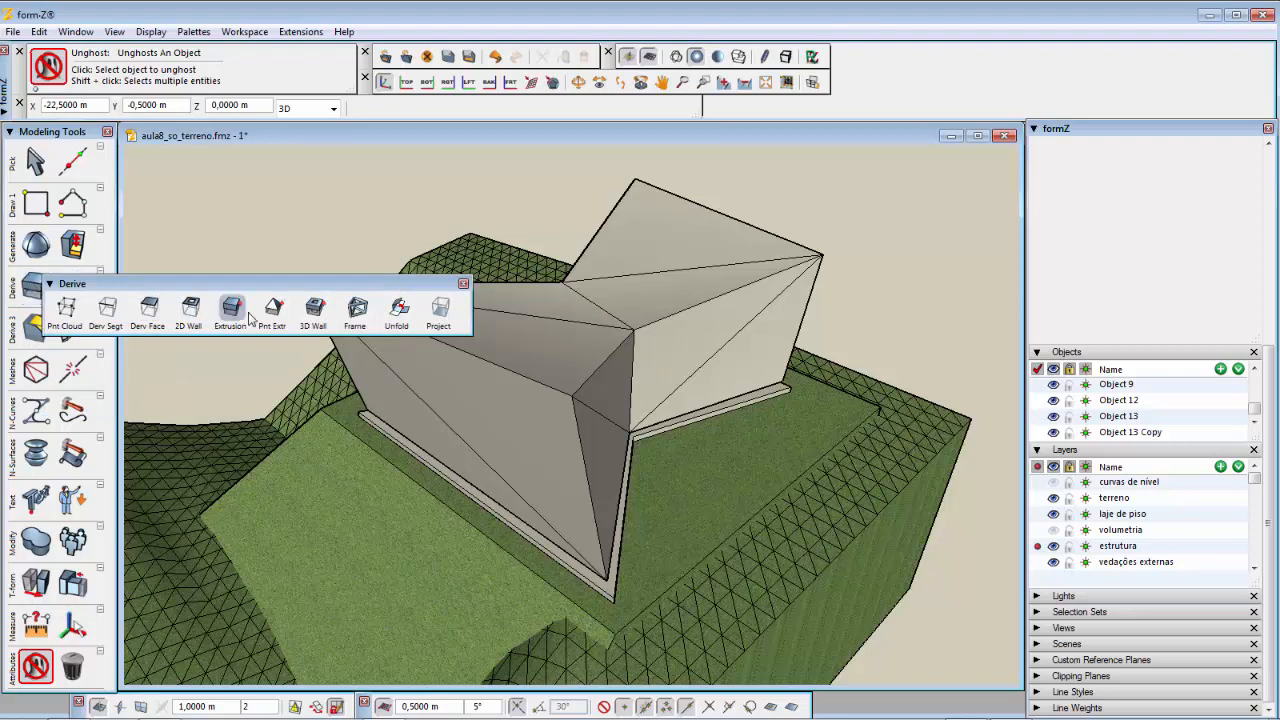
pyautogui.click(358, 312)
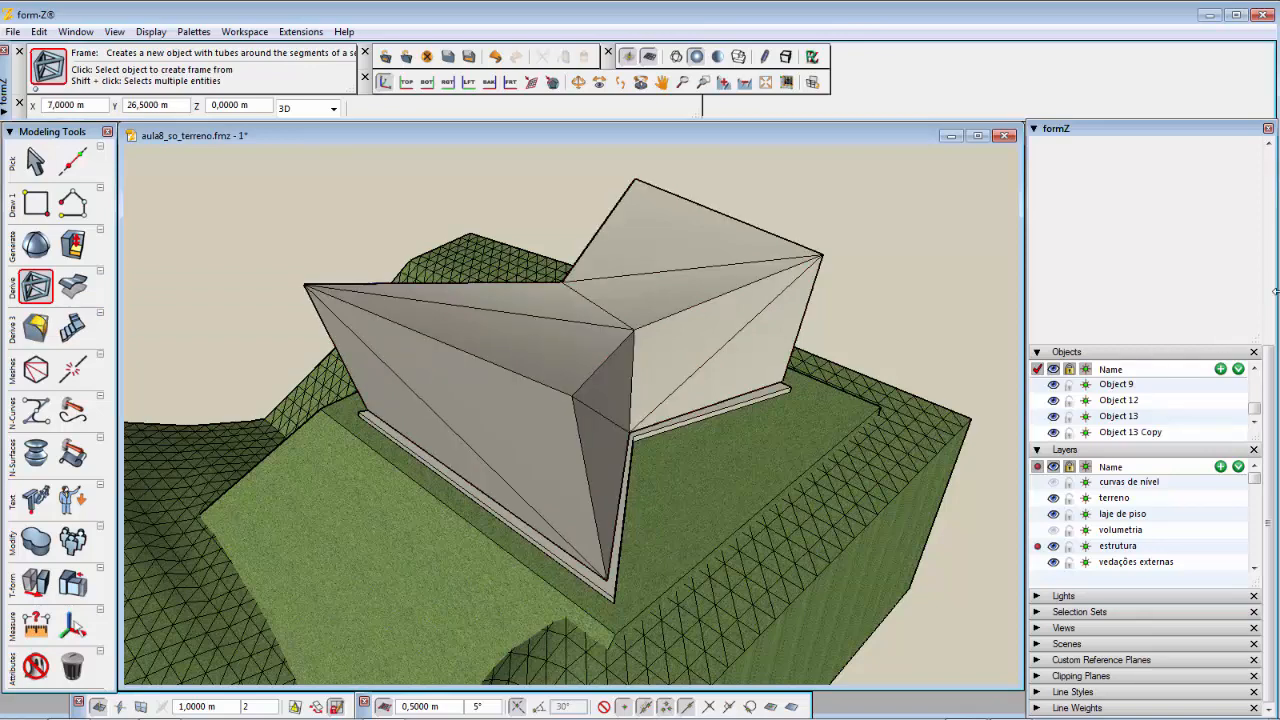
pyautogui.click(1270, 156)
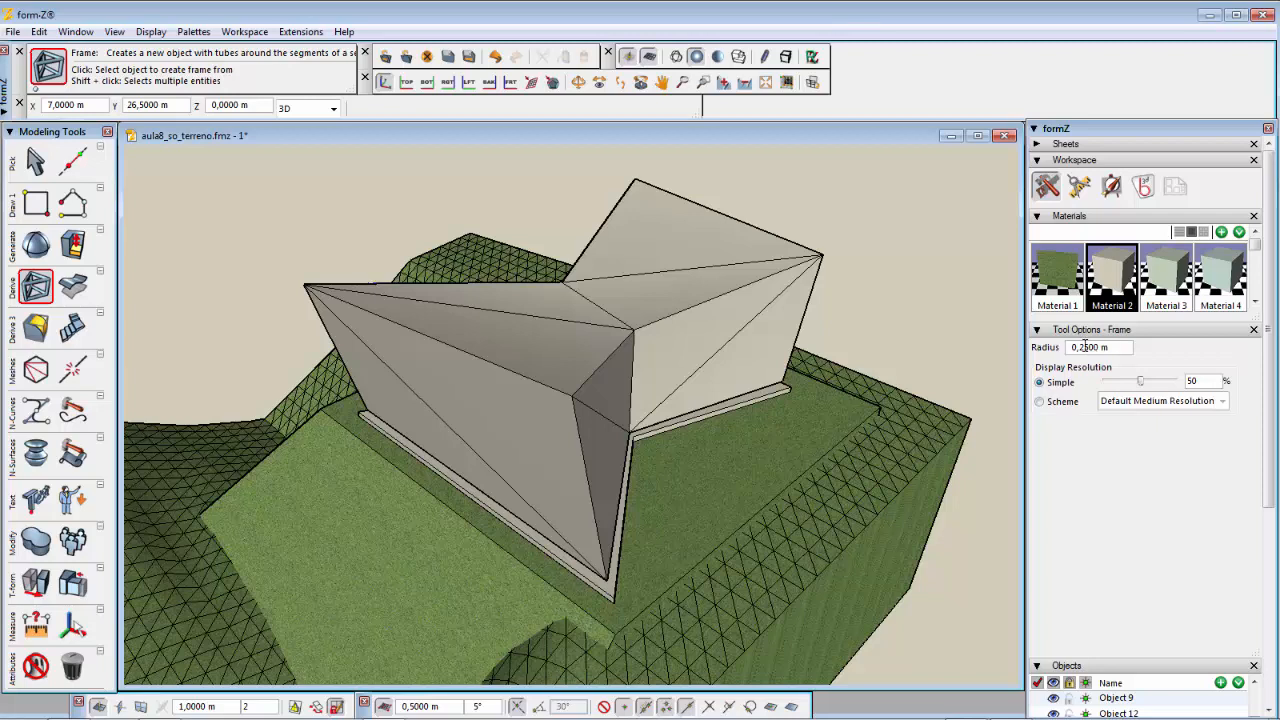
pyautogui.doubleClick(1085, 347)
pyautogui.click(1087, 351)
pyautogui.moveTo(1085, 347); pyautogui.dragTo(1081, 347)
pyautogui.write('0')
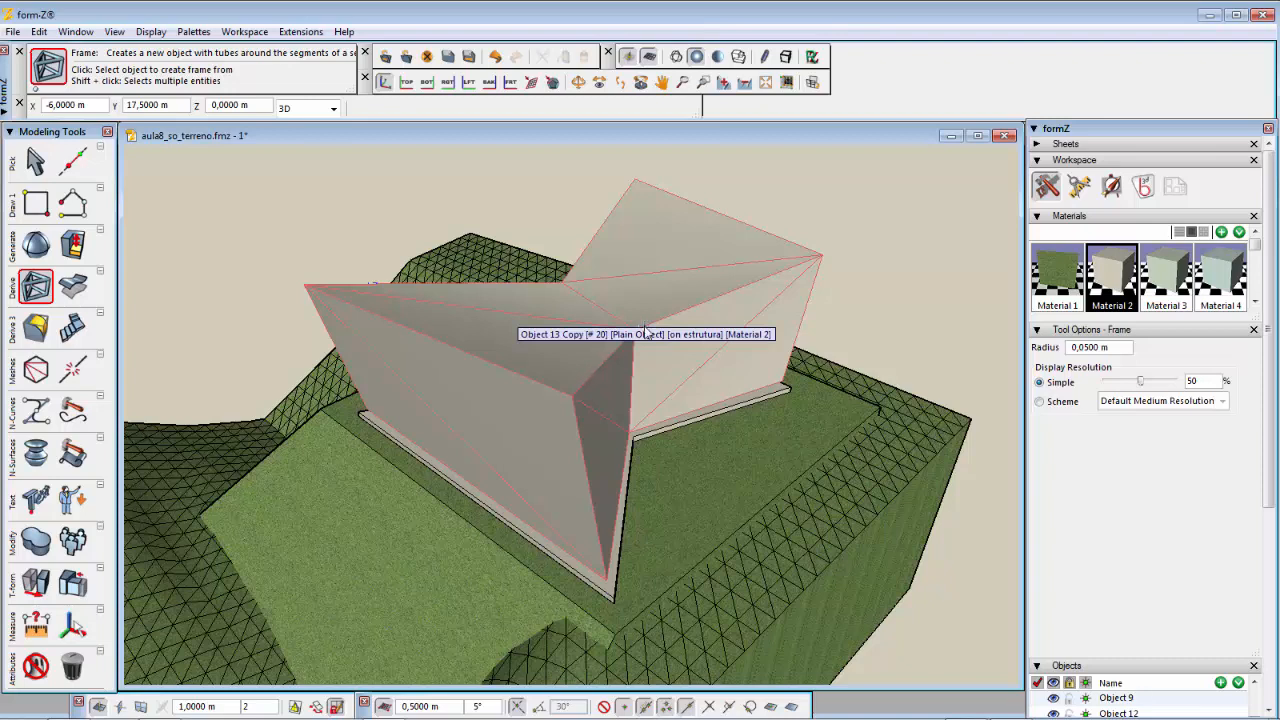
# Step: Try to create a frame from the offset copy of the volume, then undo it
pyautogui.click(647, 333)
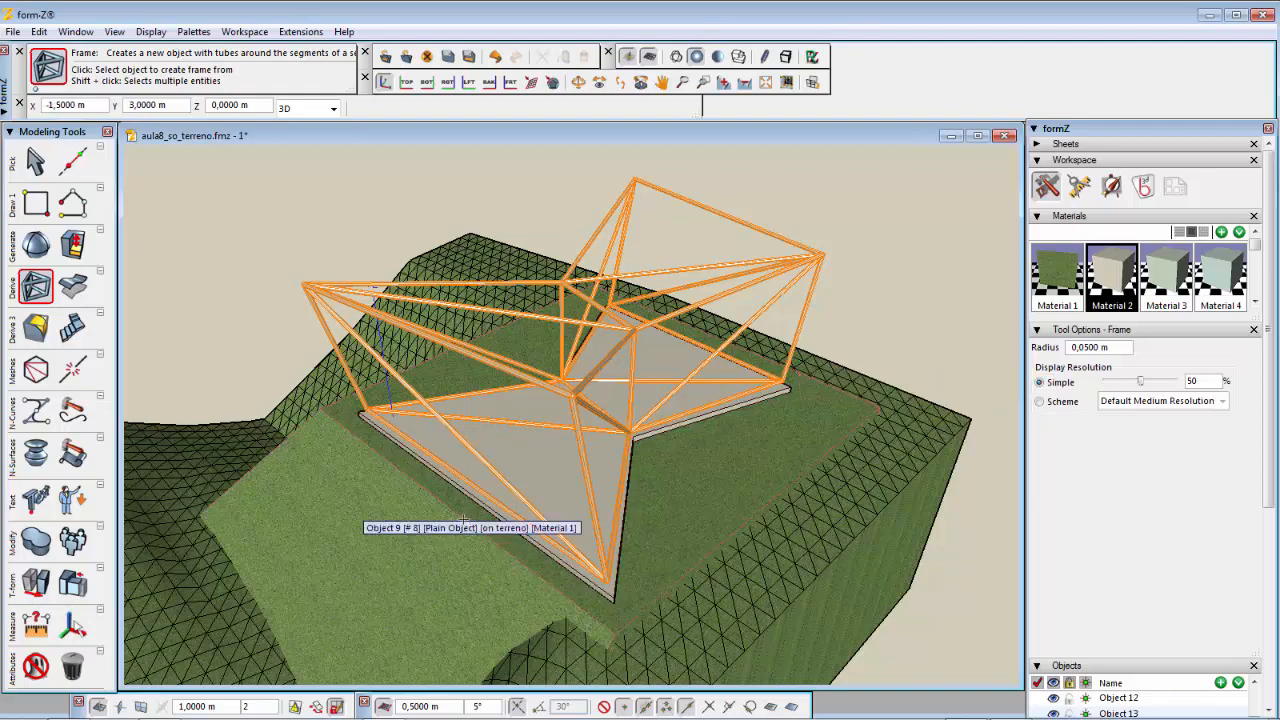
pyautogui.moveTo(566, 474); pyautogui.dragTo(543, 506, button='middle')
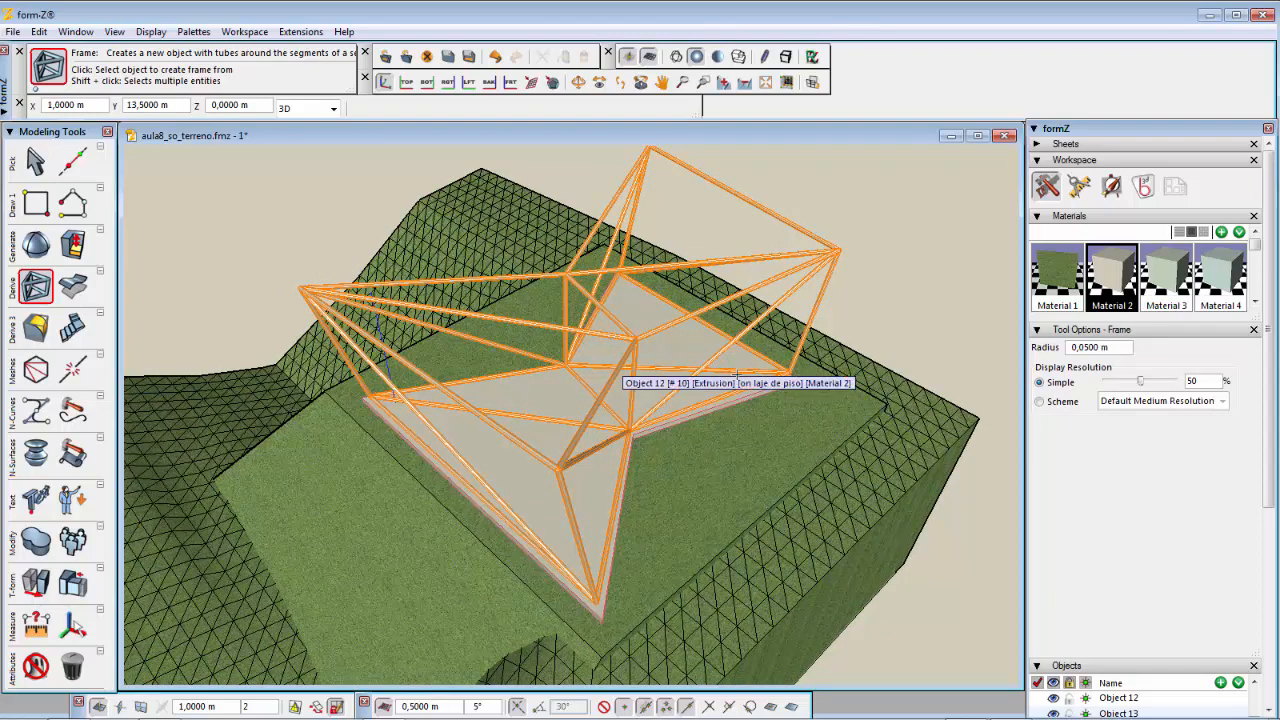
pyautogui.hotkey('ctrl', 'z')
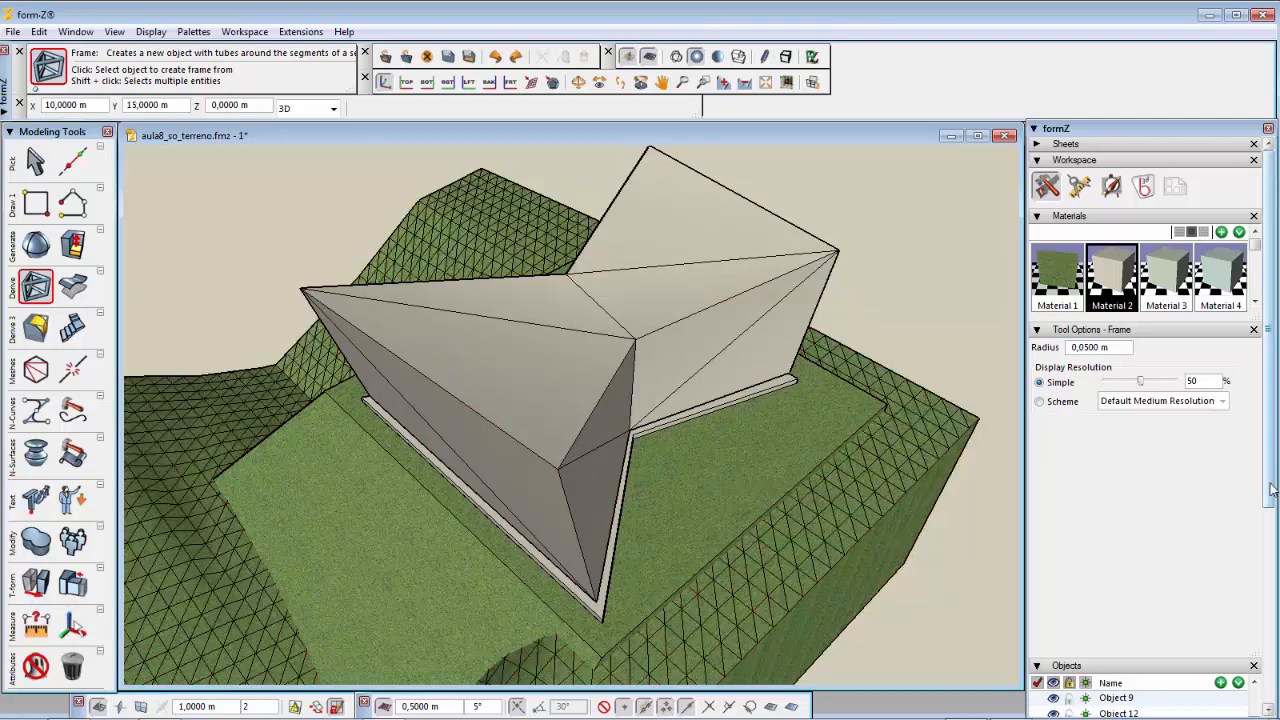
# Step: Hide the terreno and laje de piso layers
pyautogui.scroll(-4, 1270, 630)
pyautogui.scroll(-3, 1275, 633)
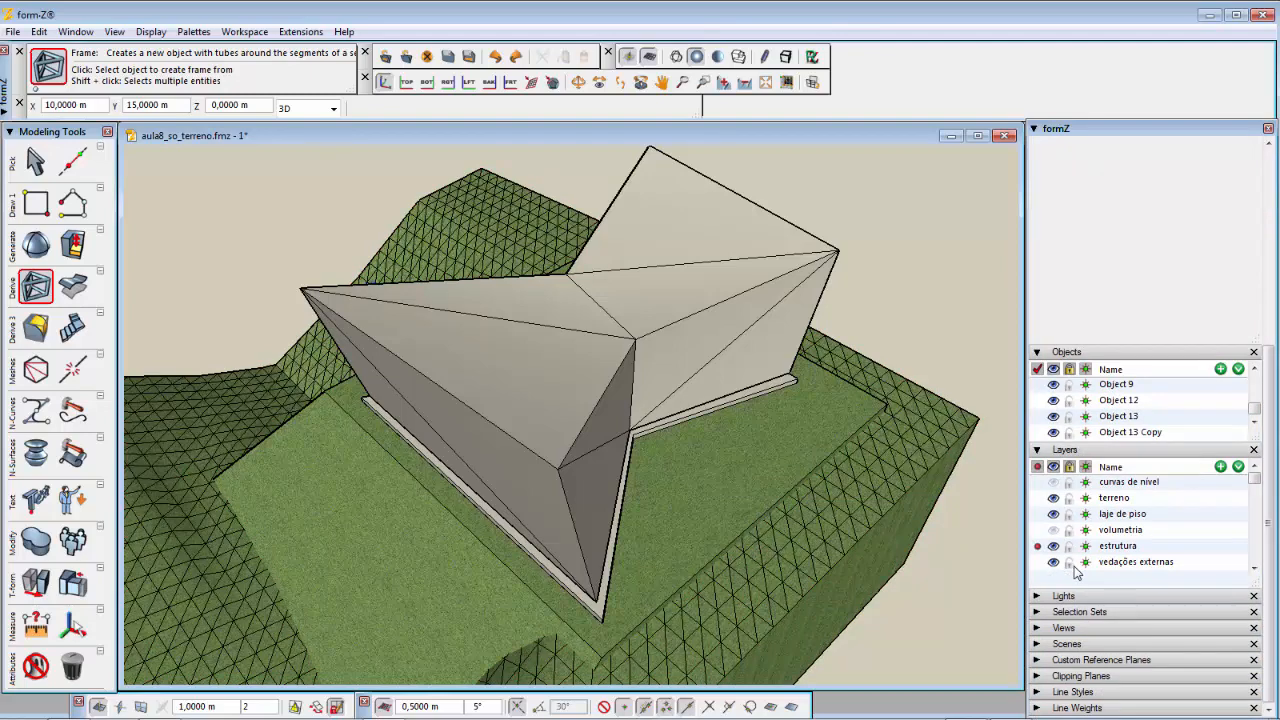
pyautogui.click(1053, 498)
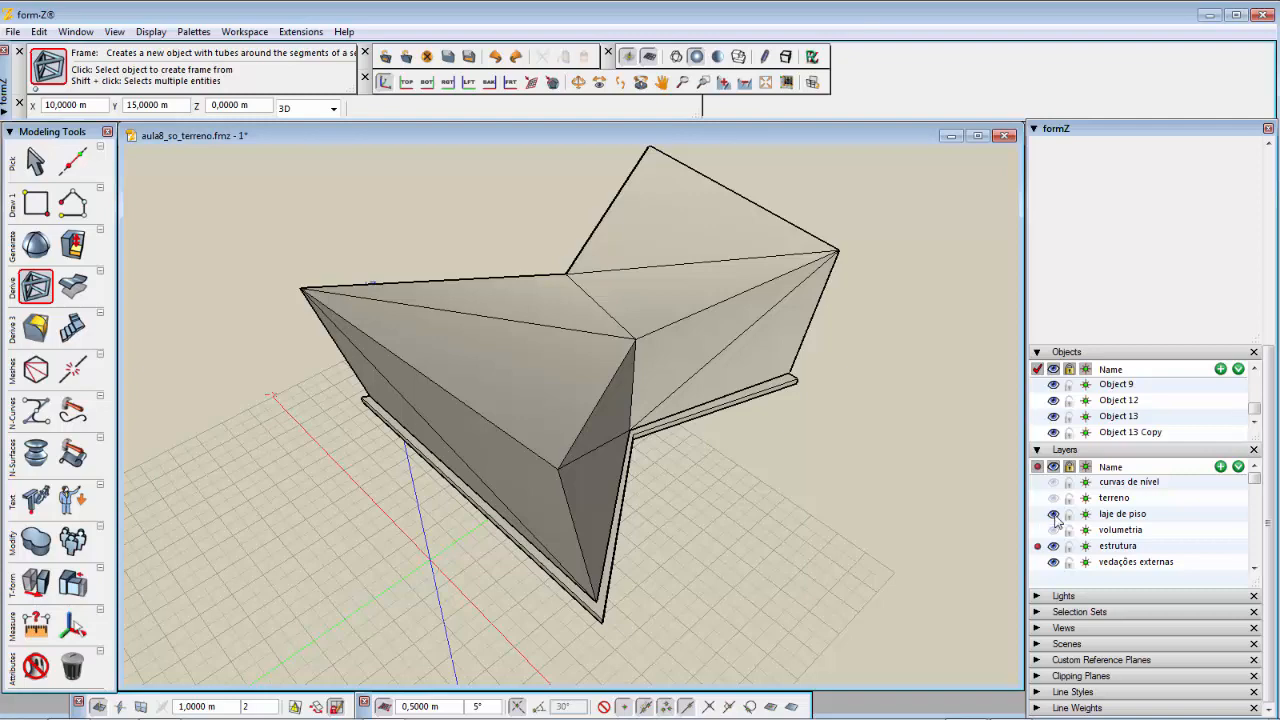
pyautogui.click(1053, 514)
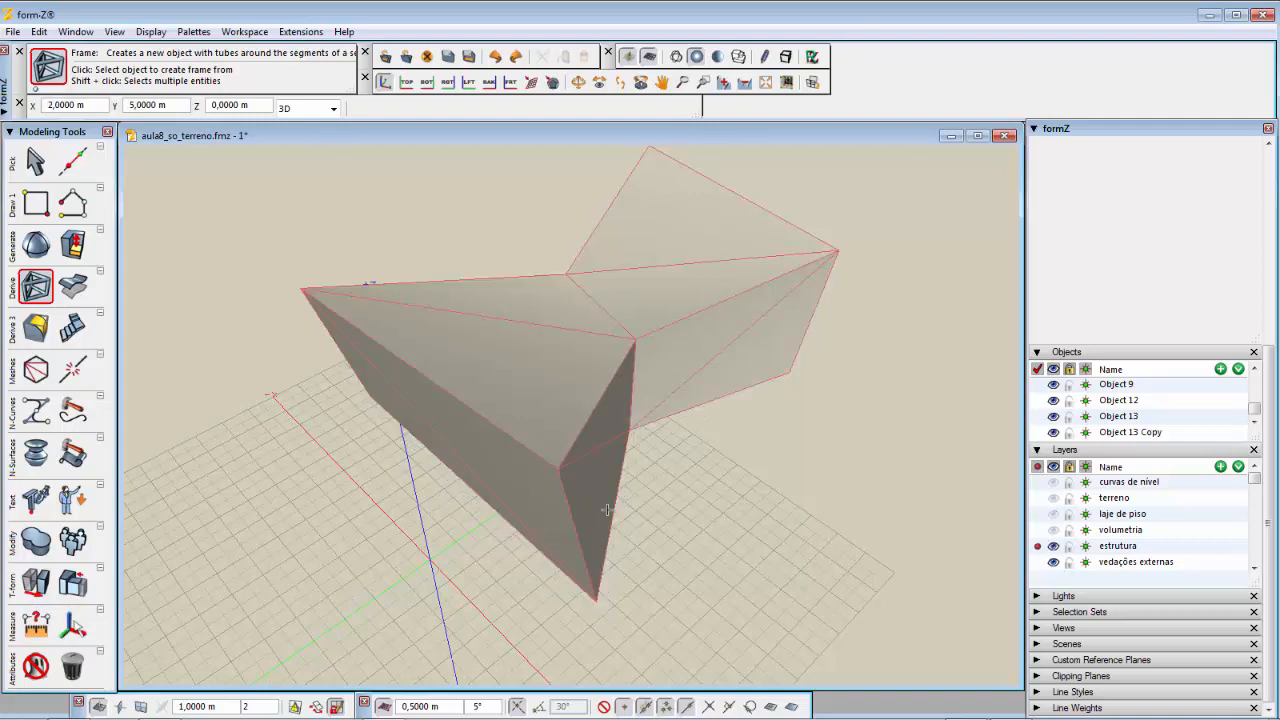
# Step: Delete the bottom faces of the offset copy using face-level deletion
pyautogui.moveTo(705, 534); pyautogui.dragTo(650, 280, button='middle')
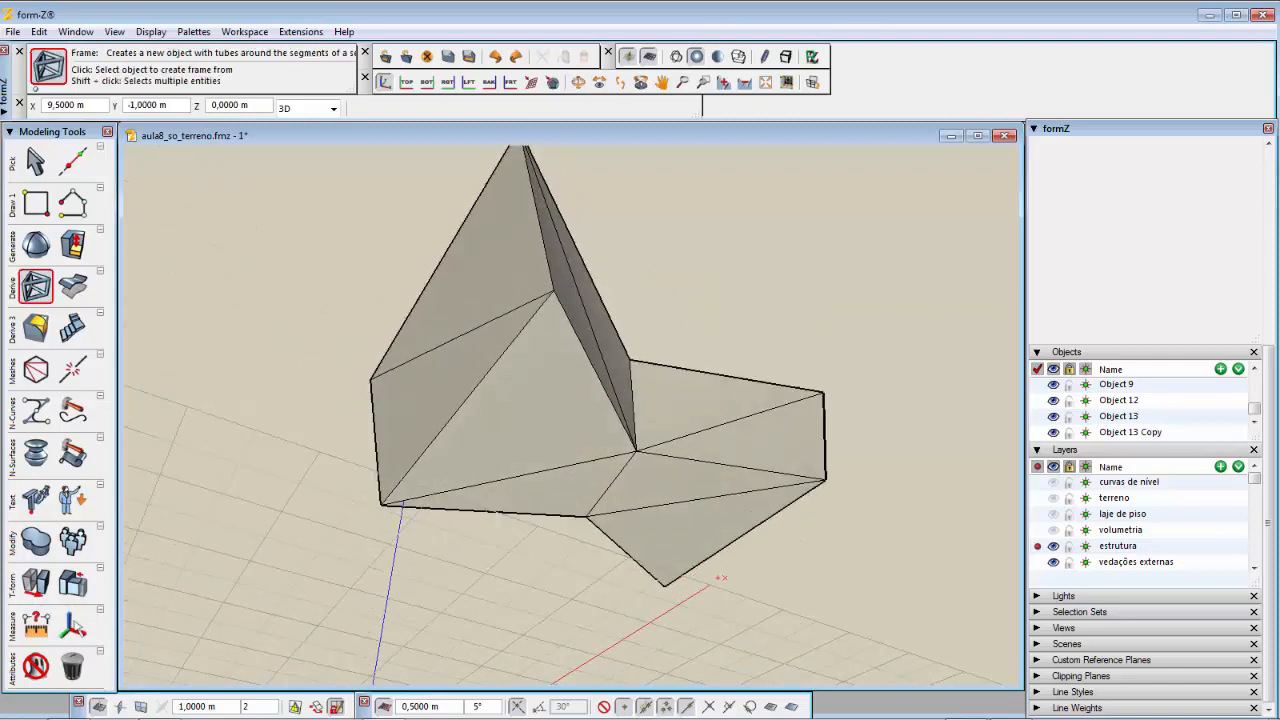
pyautogui.click(72, 665)
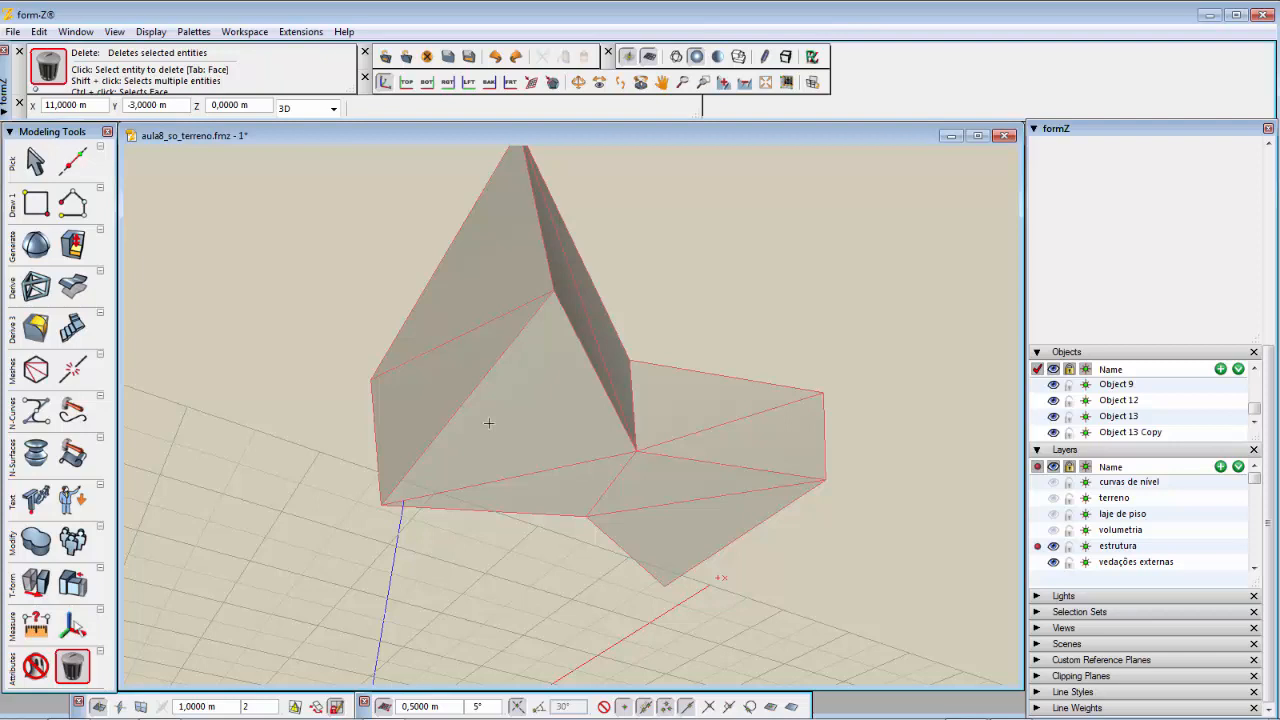
pyautogui.press('Tab')
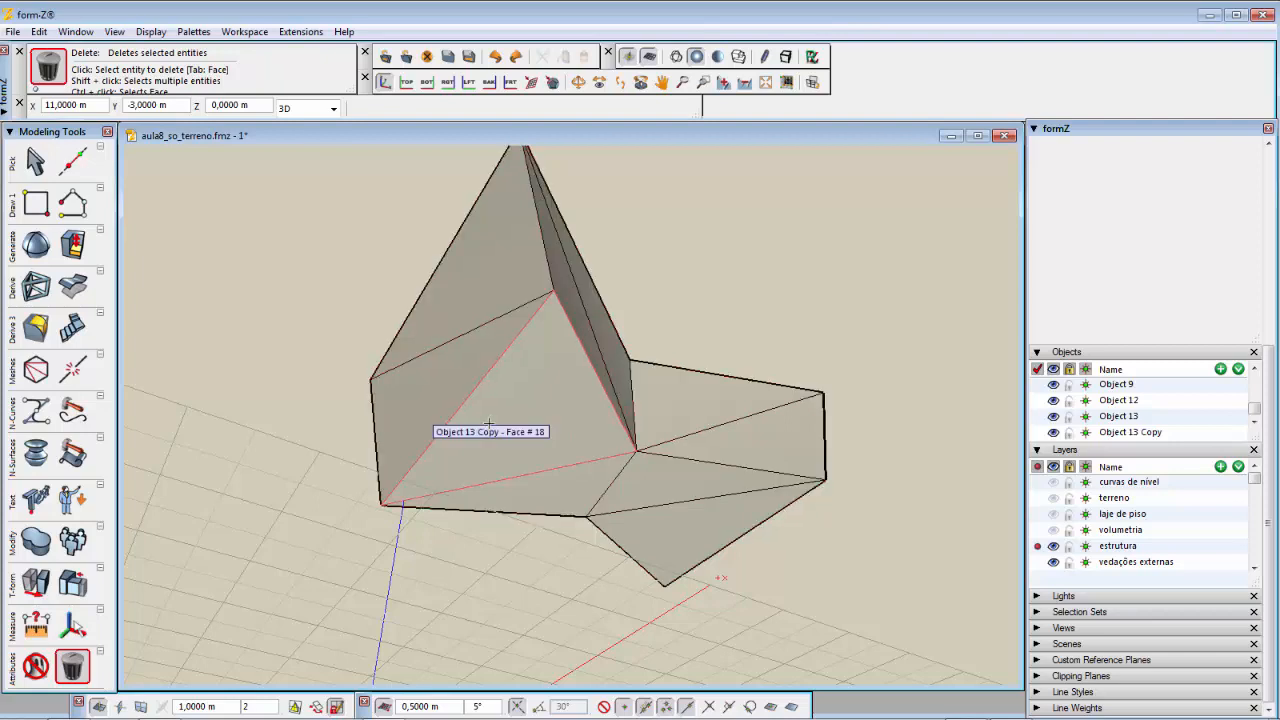
pyautogui.click(488, 424)
pyautogui.click(547, 499)
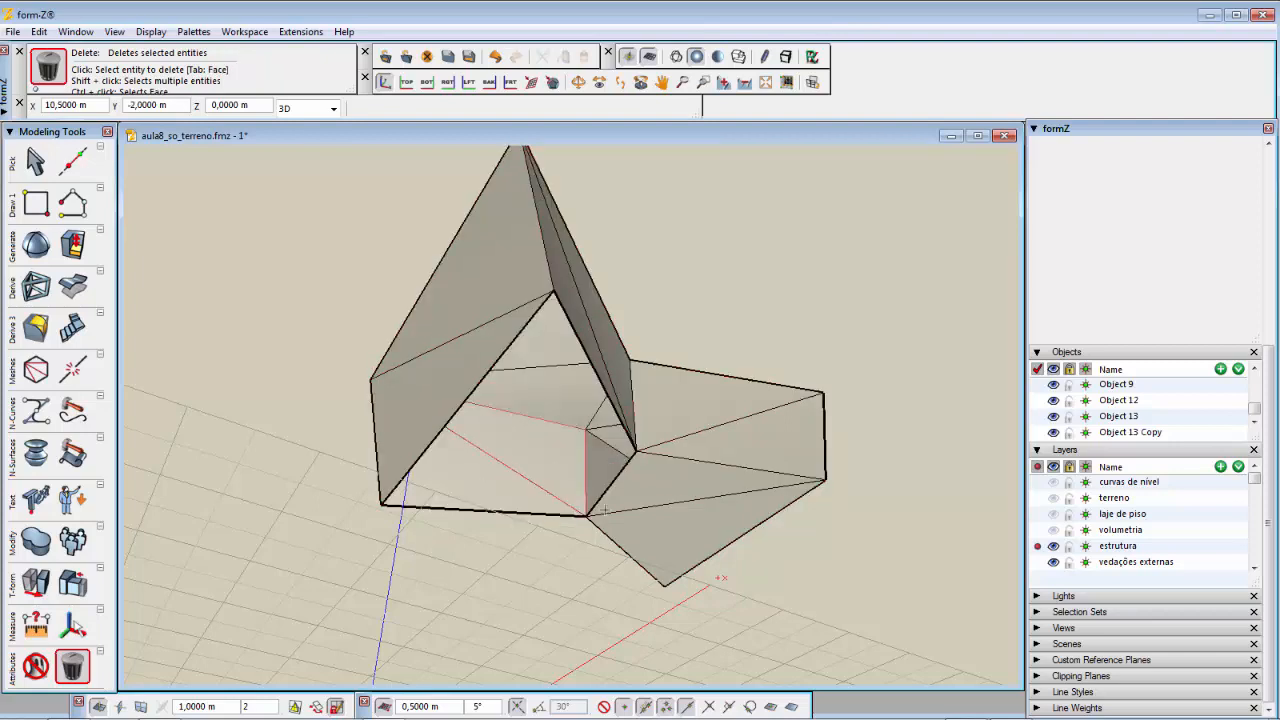
pyautogui.click(644, 489)
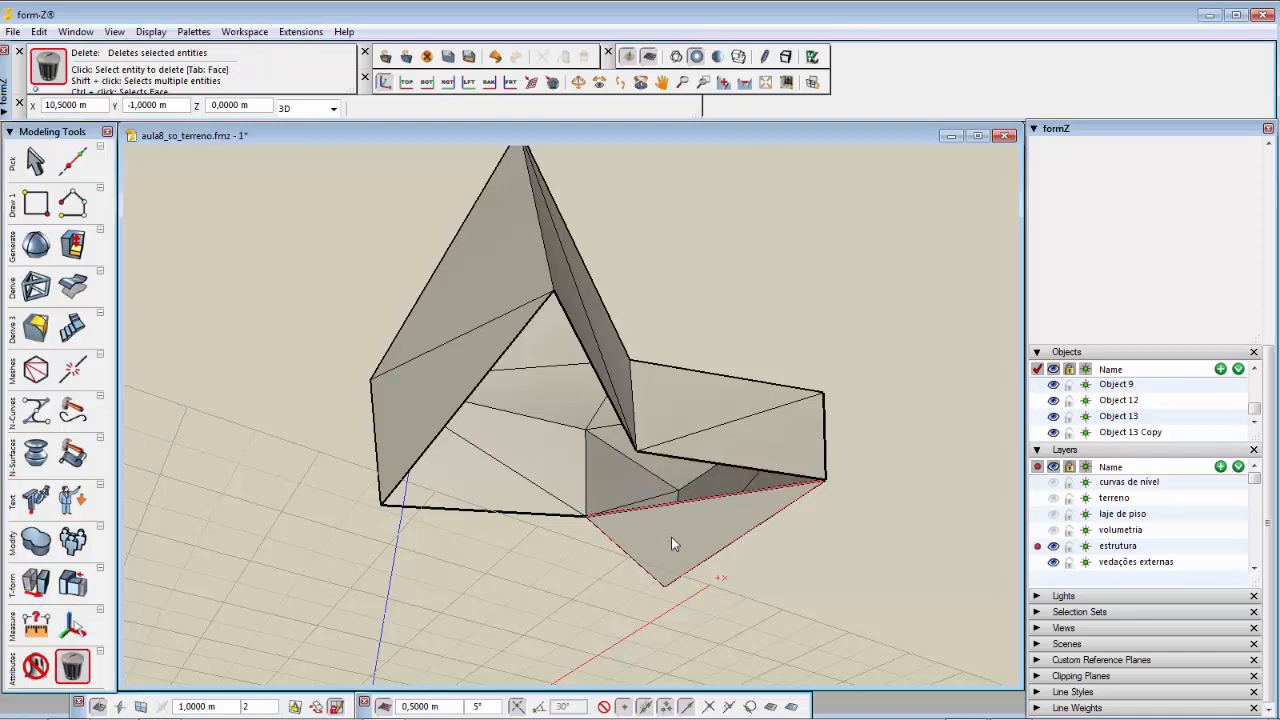
pyautogui.click(674, 543)
pyautogui.moveTo(674, 314); pyautogui.dragTo(714, 534, button='middle')
pyautogui.moveTo(1010, 708)
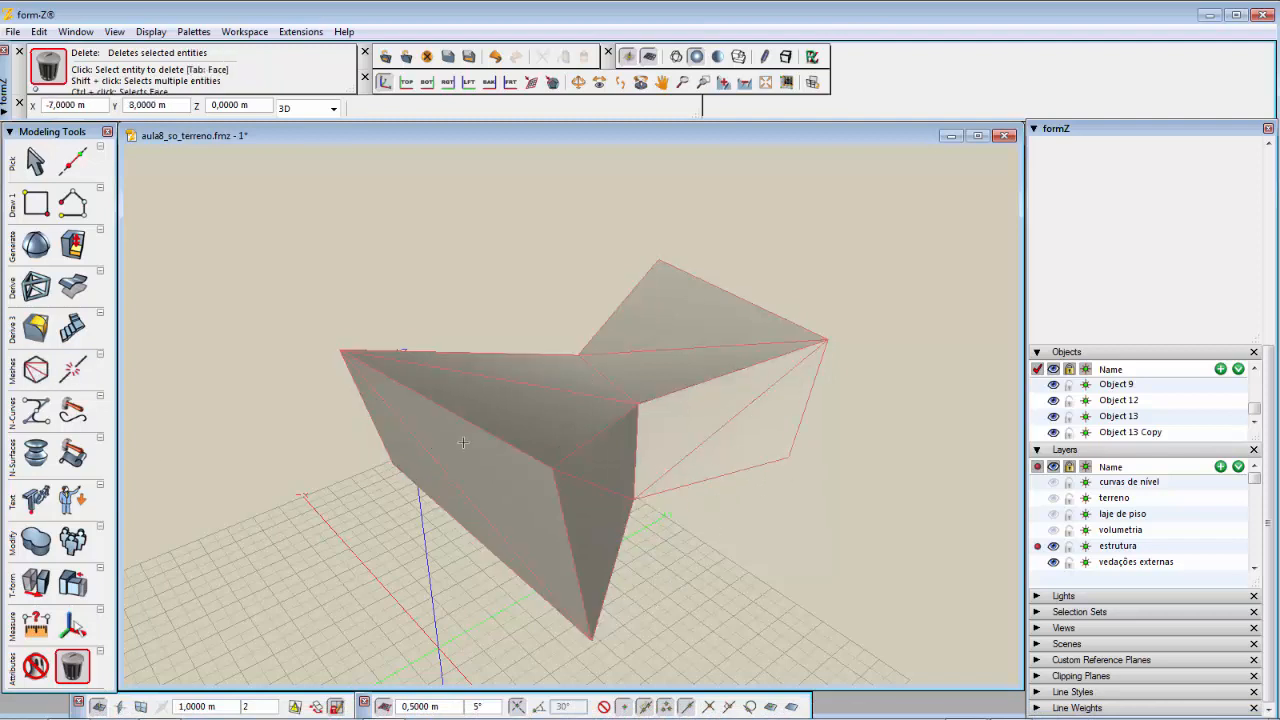
# Step: Create a tubular frame from the offset copy with the 0.05 m radius
pyautogui.click(22, 290)
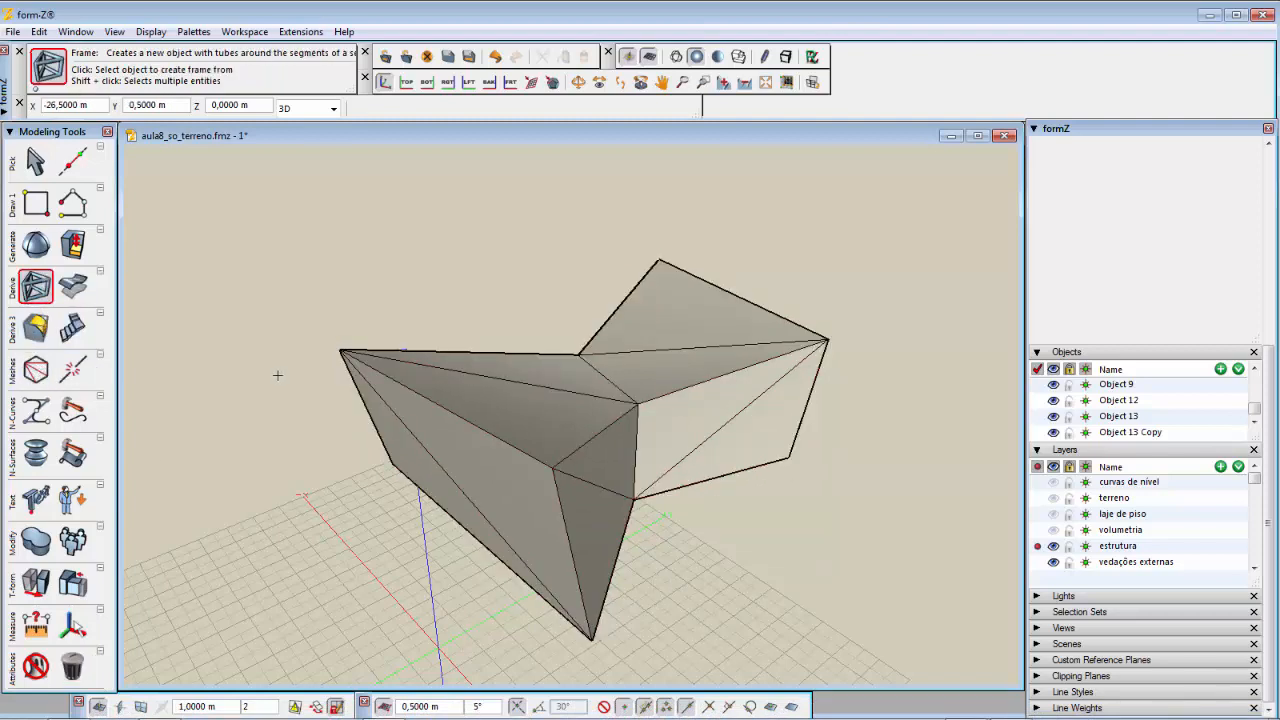
pyautogui.click(515, 452)
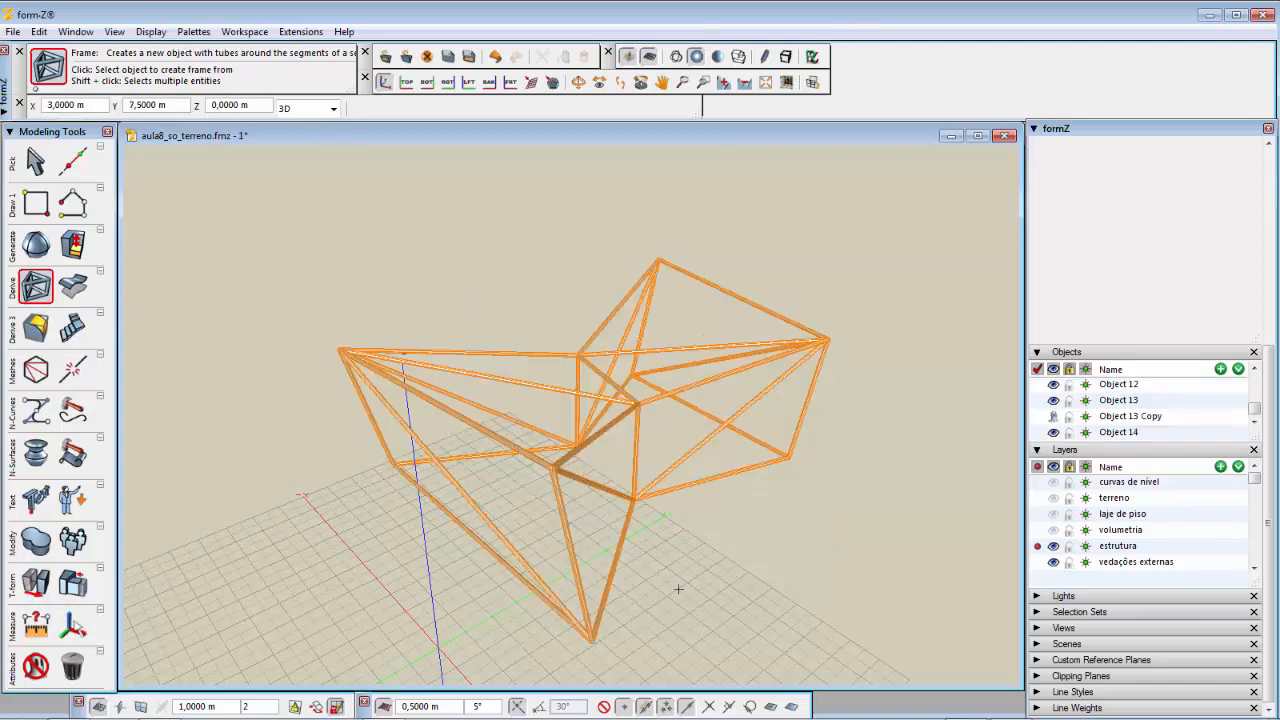
pyautogui.moveTo(679, 589)
pyautogui.mouseDown(button='middle')
pyautogui.moveTo(706, 441)
pyautogui.moveTo(697, 371)
pyautogui.moveTo(651, 323)
pyautogui.moveTo(654, 466)
pyautogui.moveTo(675, 569)
pyautogui.moveTo(694, 620)
pyautogui.moveTo(714, 607)
pyautogui.moveTo(694, 603)
pyautogui.mouseUp(button='middle')
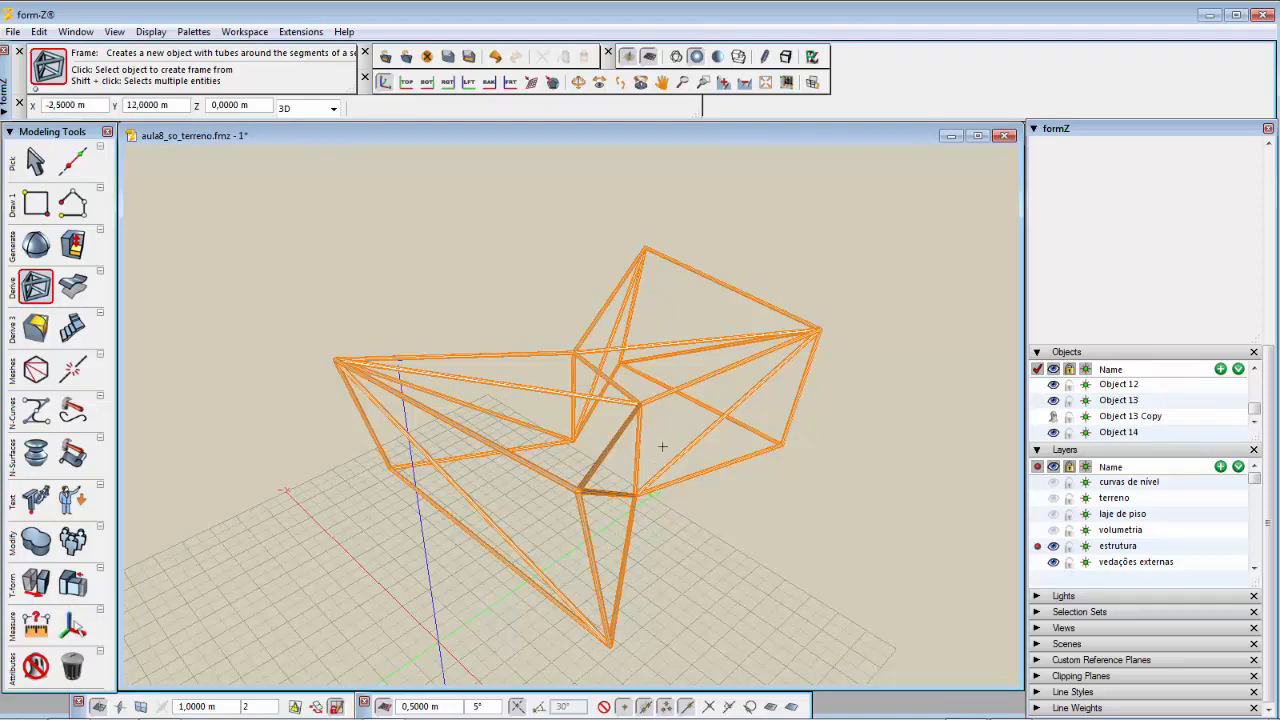
# Step: Show the laje de piso and terreno layers again and deselect the new frame
pyautogui.click(1053, 514)
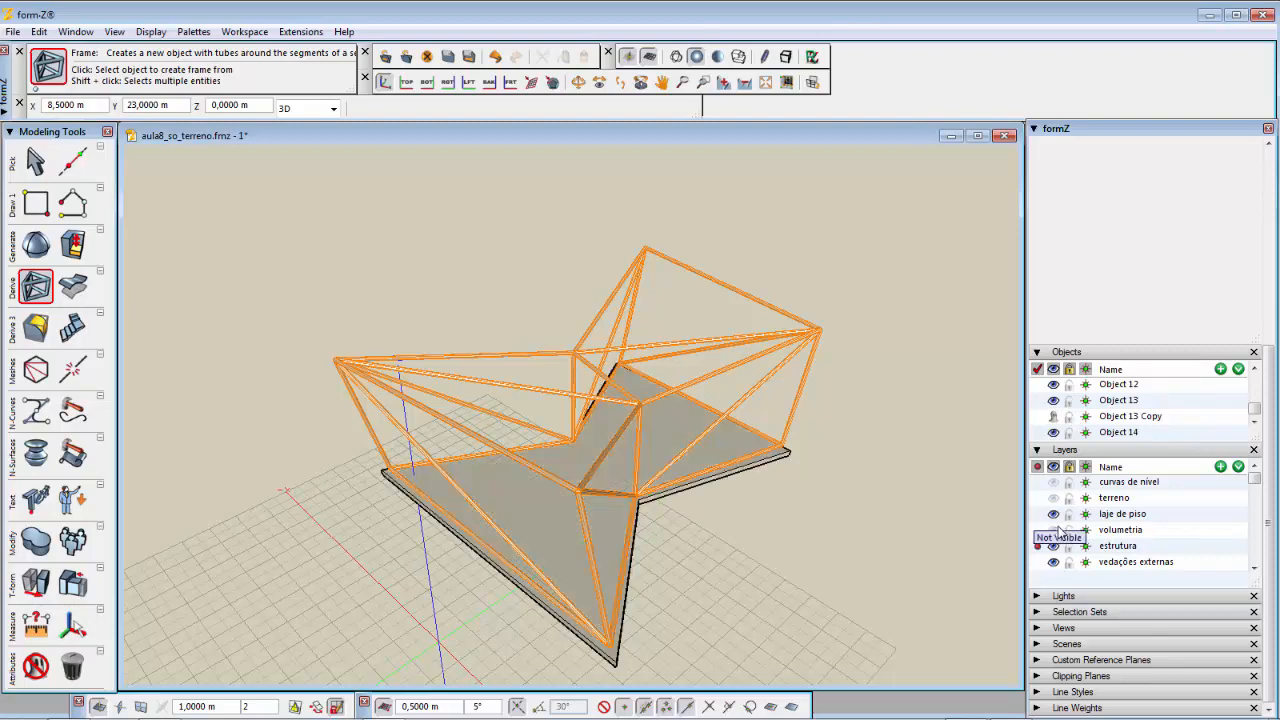
pyautogui.click(1053, 498)
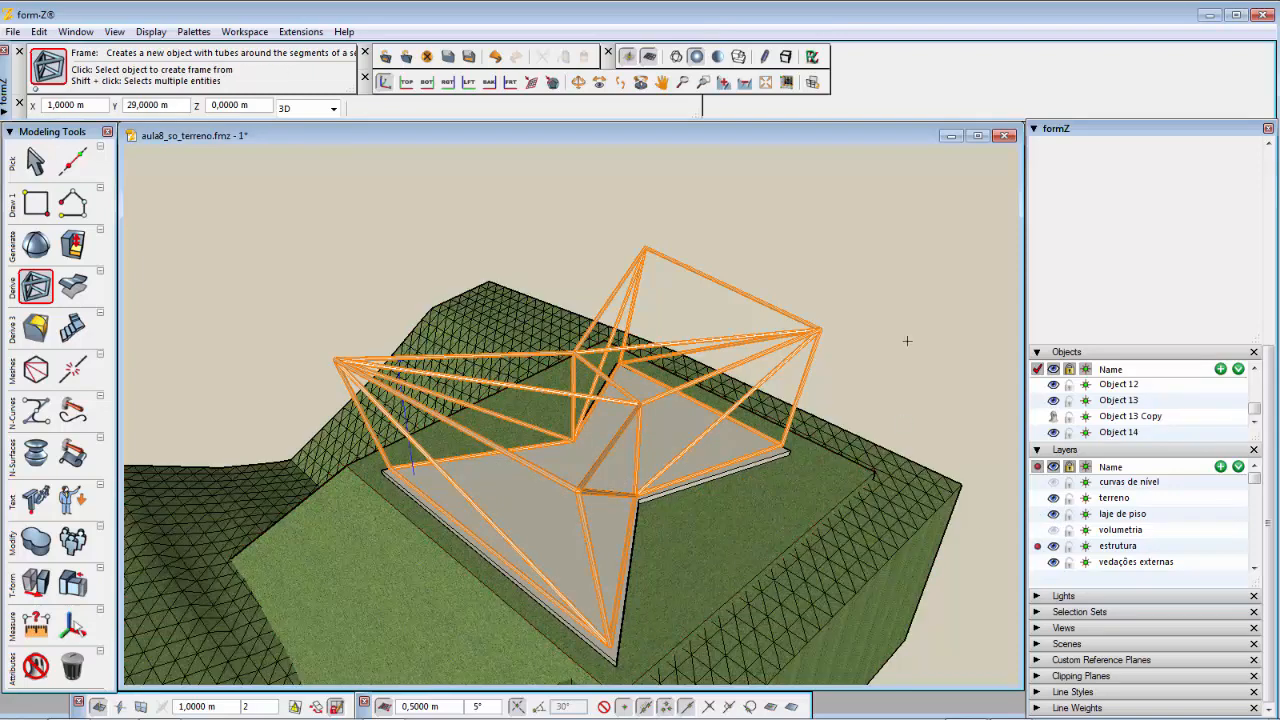
pyautogui.moveTo(1269, 440); pyautogui.dragTo(1265, 196)
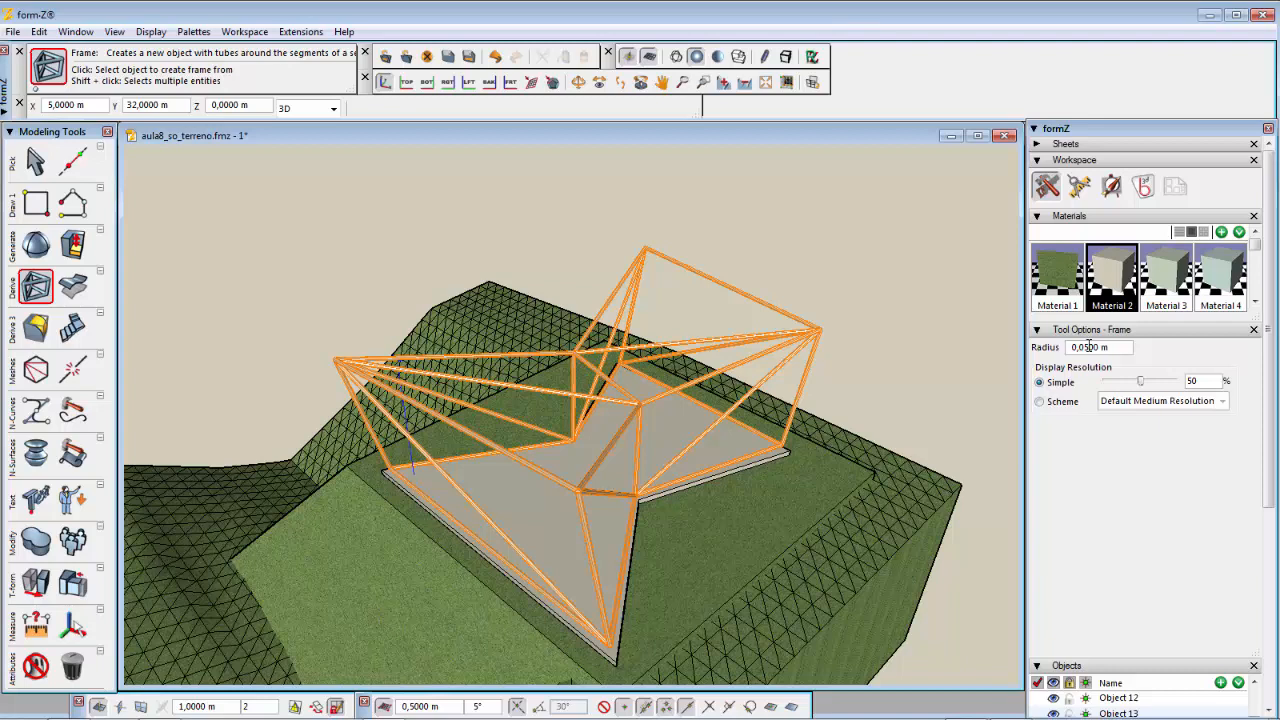
pyautogui.click(832, 295)
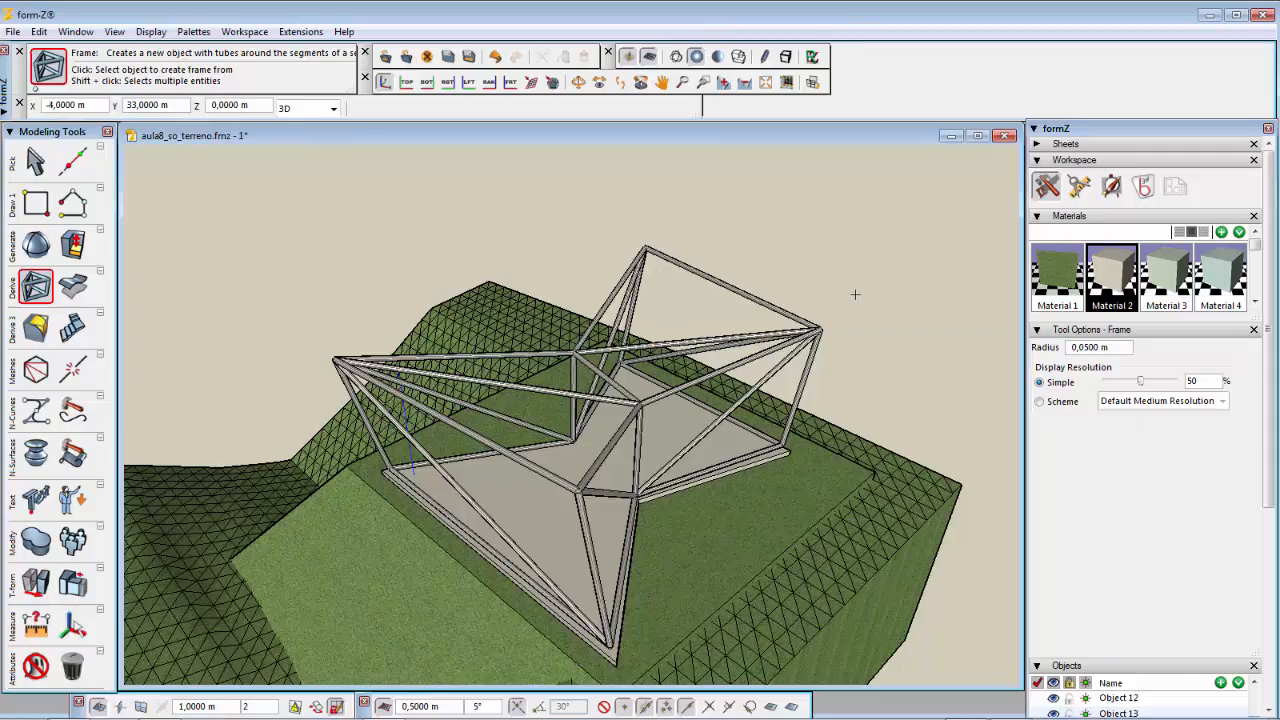
pyautogui.moveTo(875, 316); pyautogui.dragTo(880, 216, button='middle')
pyautogui.moveTo(880, 216); pyautogui.dragTo(894, 286)
pyautogui.moveTo(894, 286); pyautogui.dragTo(889, 294, button='middle')
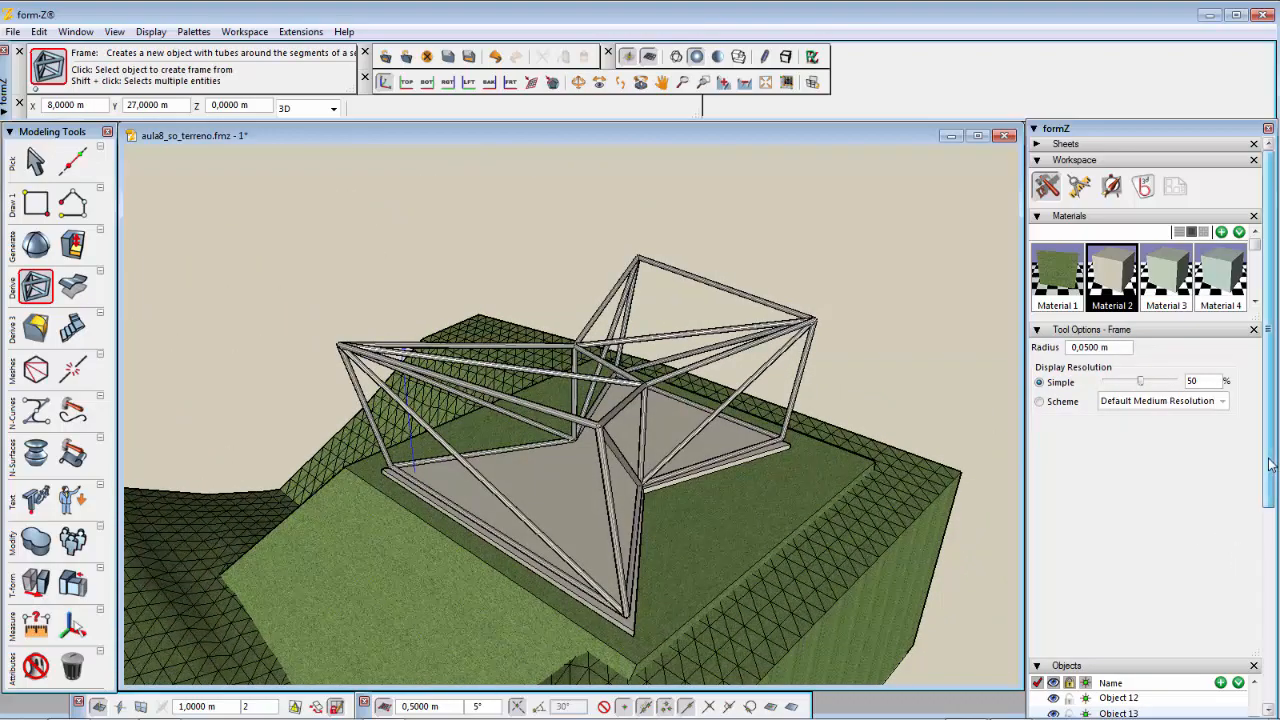
pyautogui.moveTo(1270, 461); pyautogui.dragTo(1270, 680)
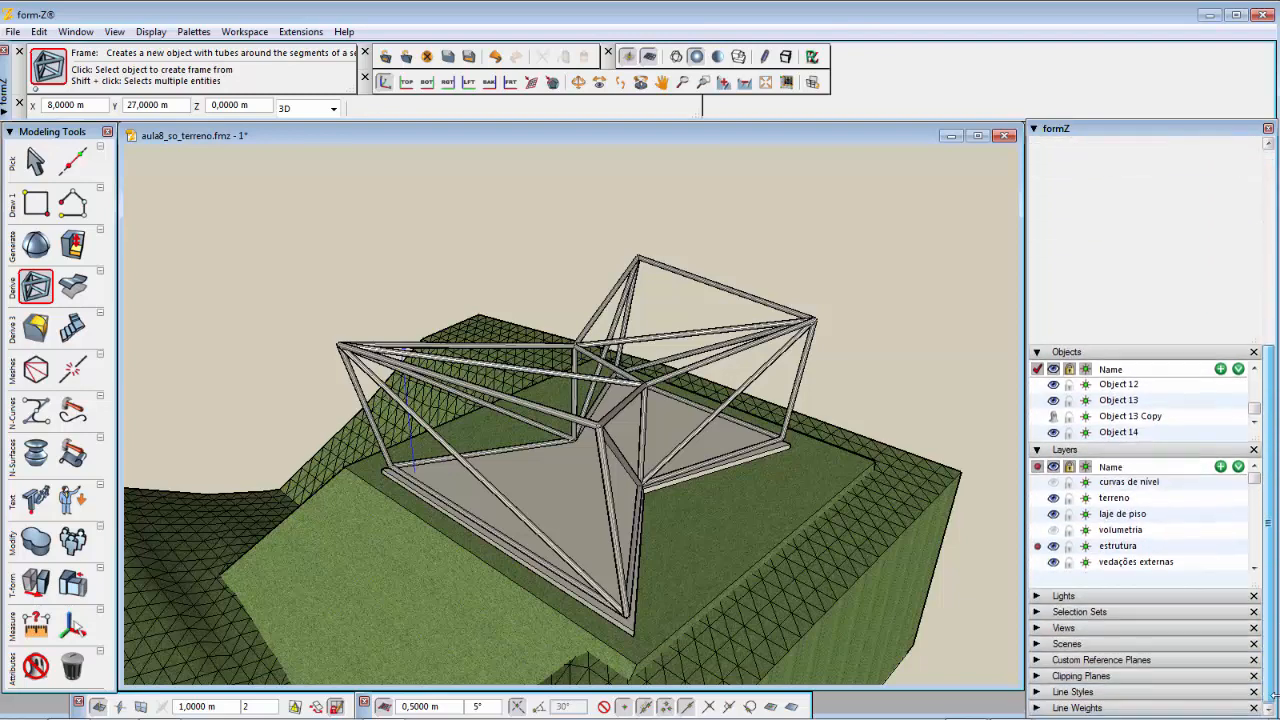
# Step: Show the volumetria layer and make it the active layer
pyautogui.click(1054, 531)
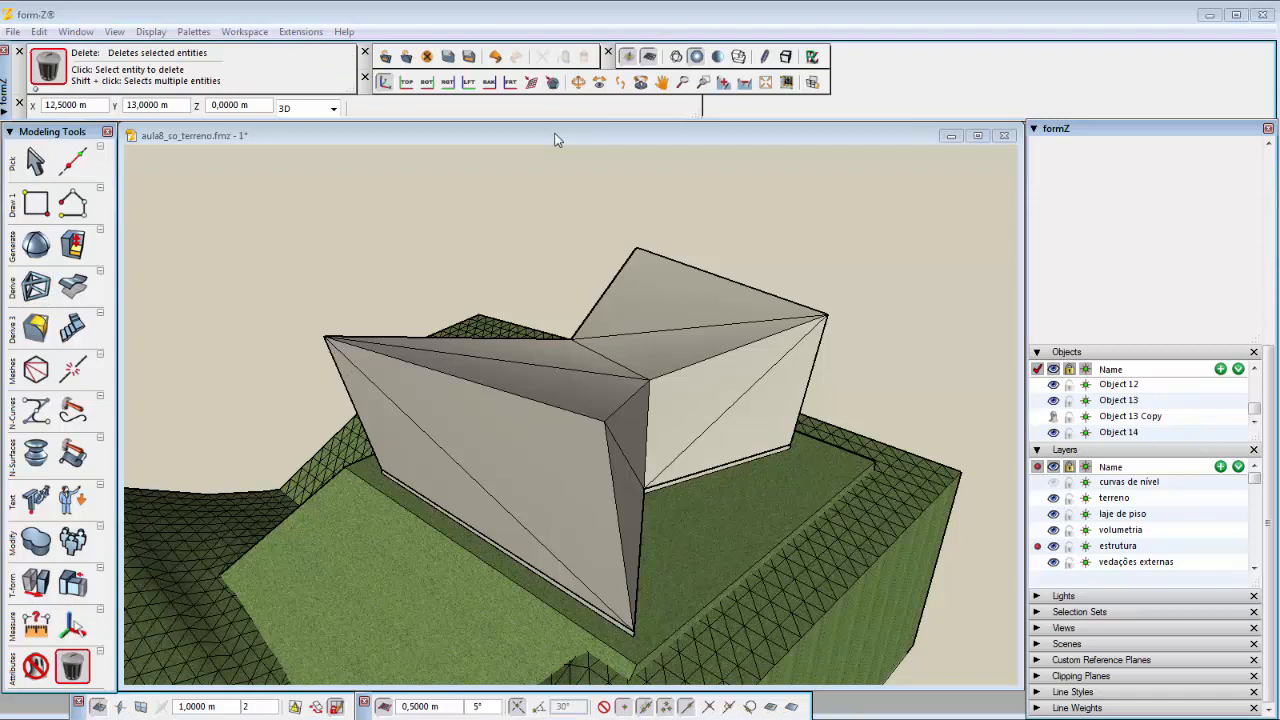
pyautogui.click(557, 140)
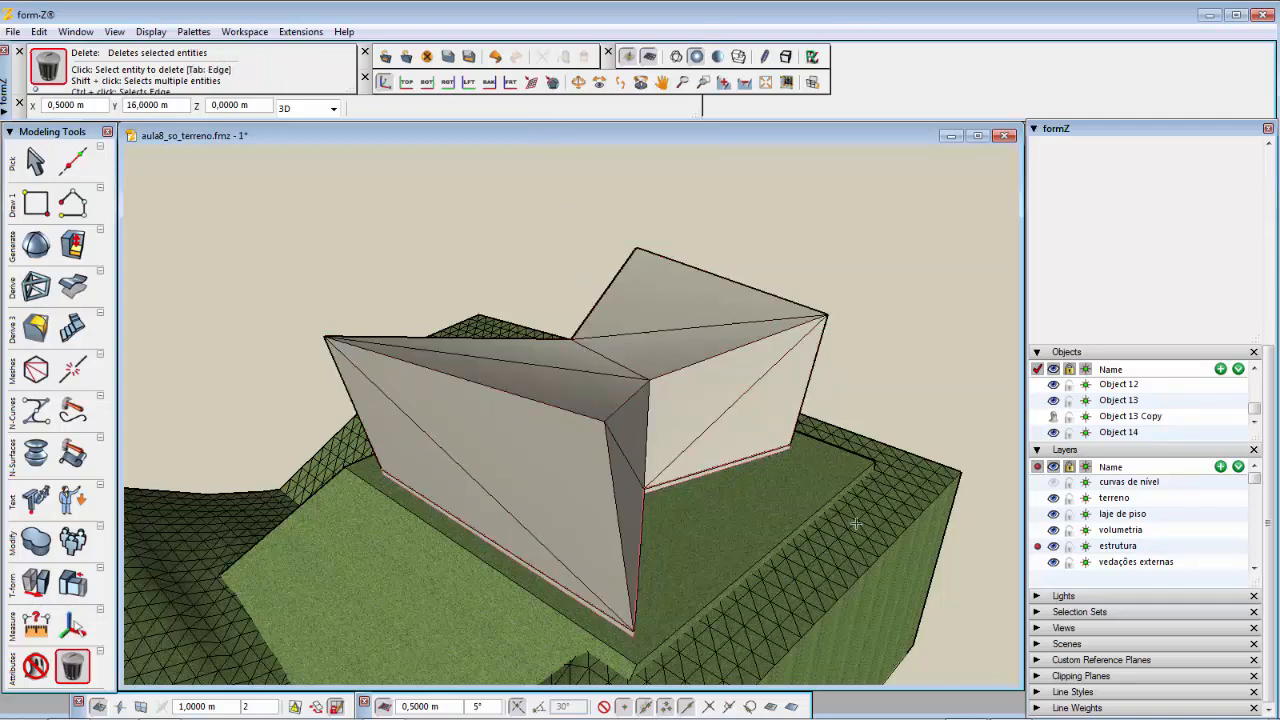
pyautogui.click(1037, 530)
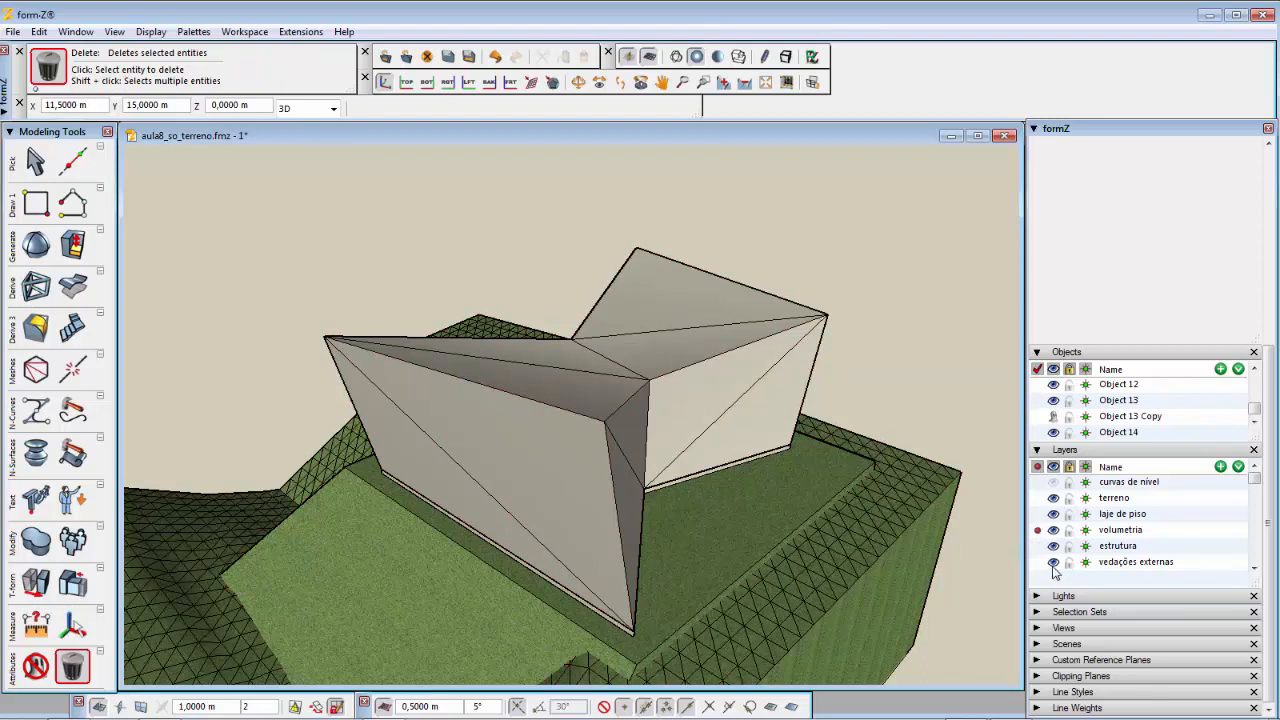
# Step: Hide the vedações externas, estrutura, laje de piso and terreno layers
pyautogui.click(1053, 565)
pyautogui.click(1055, 563)
pyautogui.click(1053, 548)
pyautogui.click(1053, 546)
pyautogui.click(1053, 514)
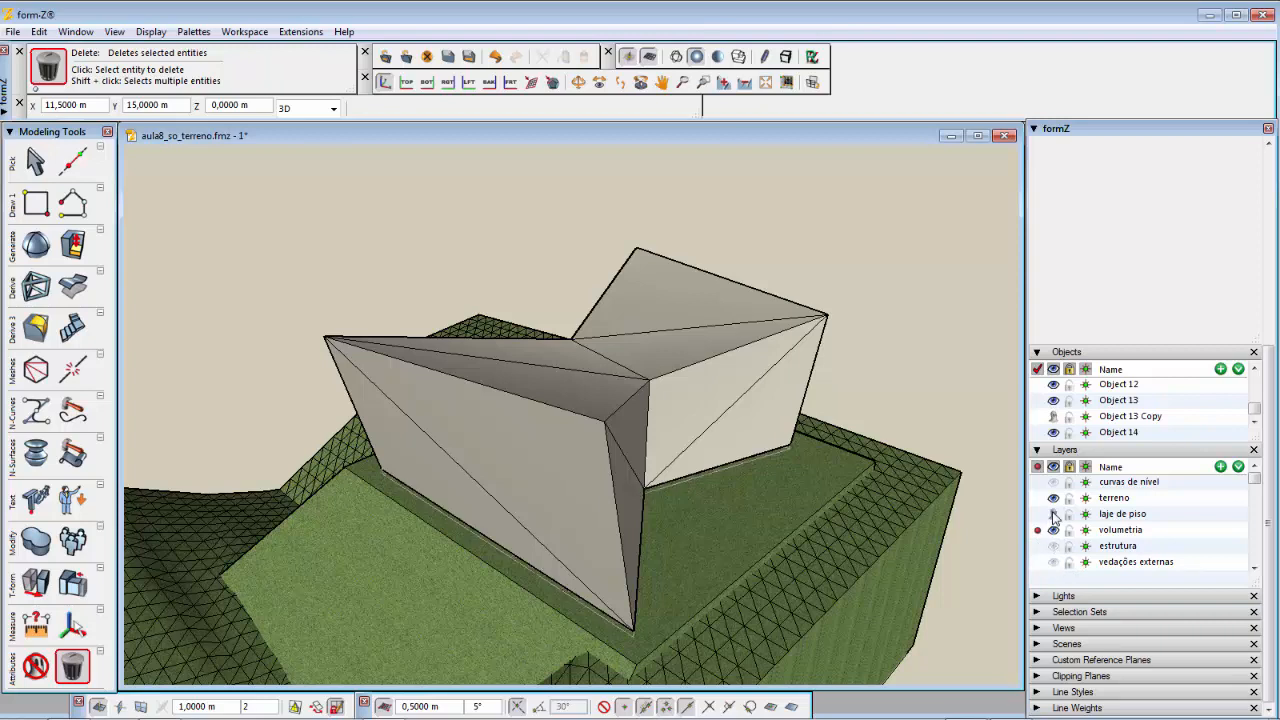
pyautogui.click(1053, 514)
pyautogui.click(1053, 498)
pyautogui.click(1054, 499)
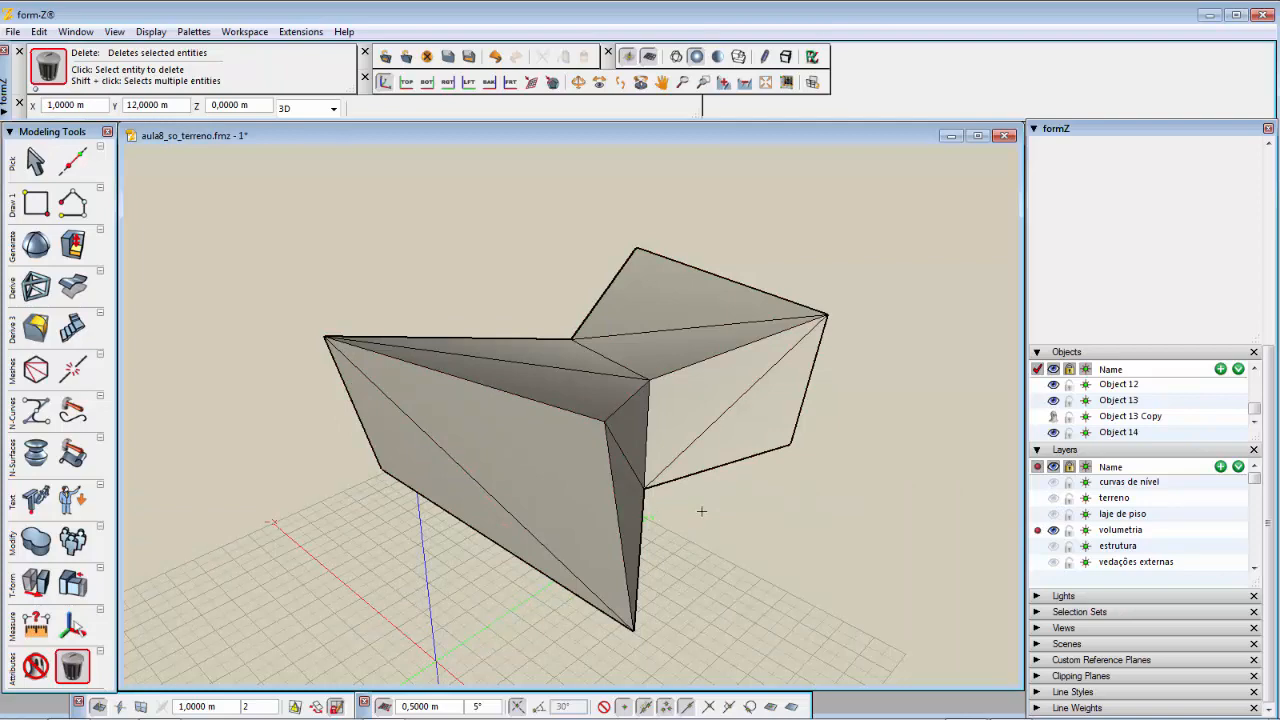
# Step: Delete the bottom faces of the original volume using face-level deletion
pyautogui.moveTo(702, 511); pyautogui.dragTo(673, 300, button='middle')
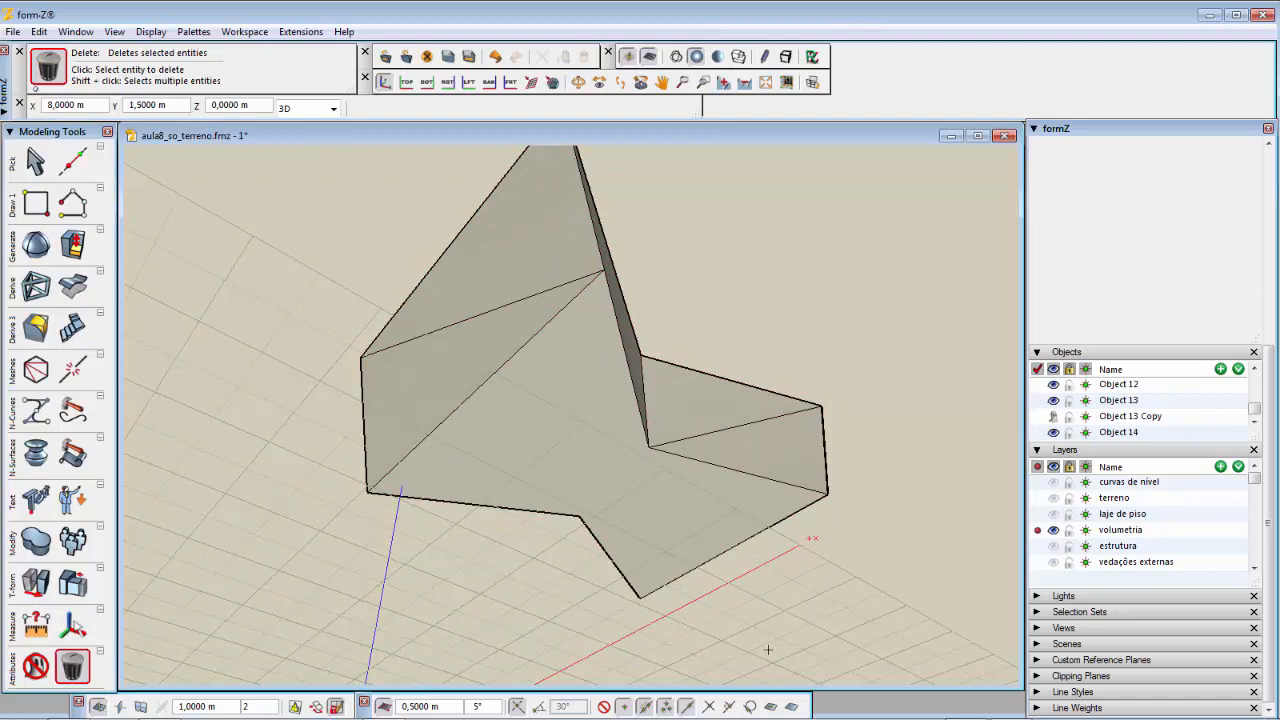
pyautogui.click(70, 668)
pyautogui.click(566, 449)
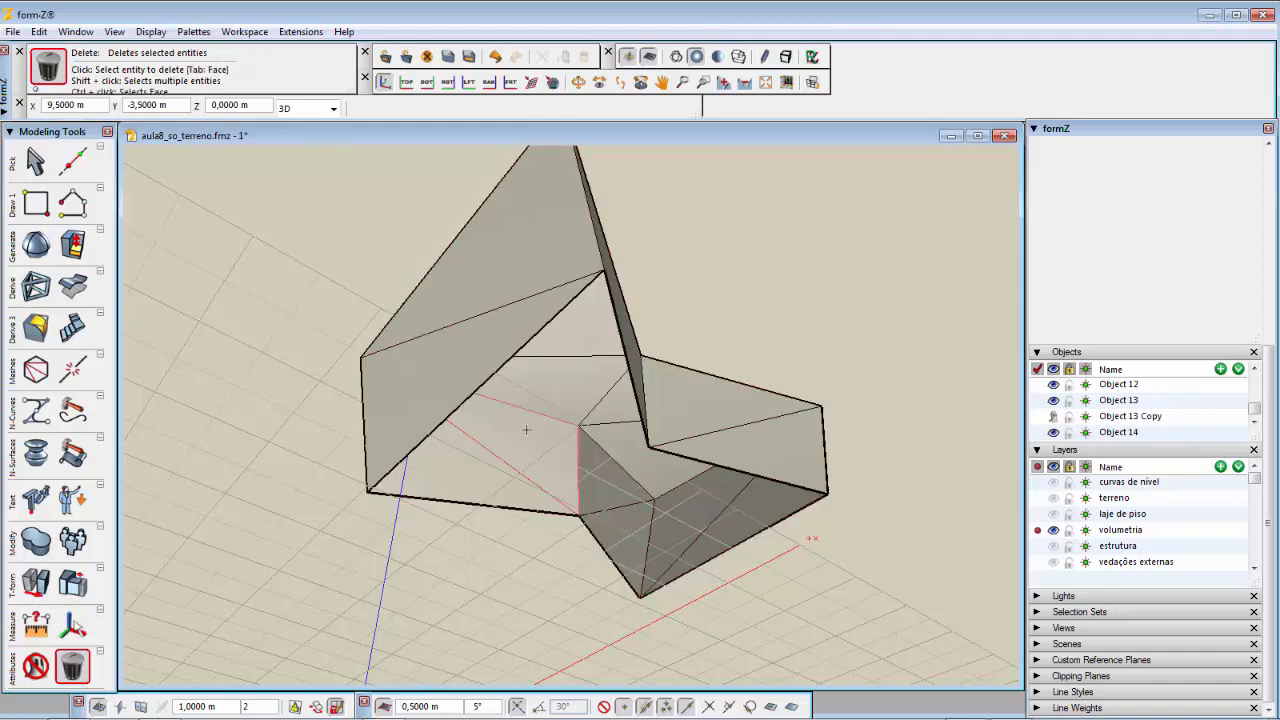
pyautogui.moveTo(519, 428); pyautogui.dragTo(541, 594, button='middle')
pyautogui.moveTo(469, 570); pyautogui.dragTo(473, 591, button='middle')
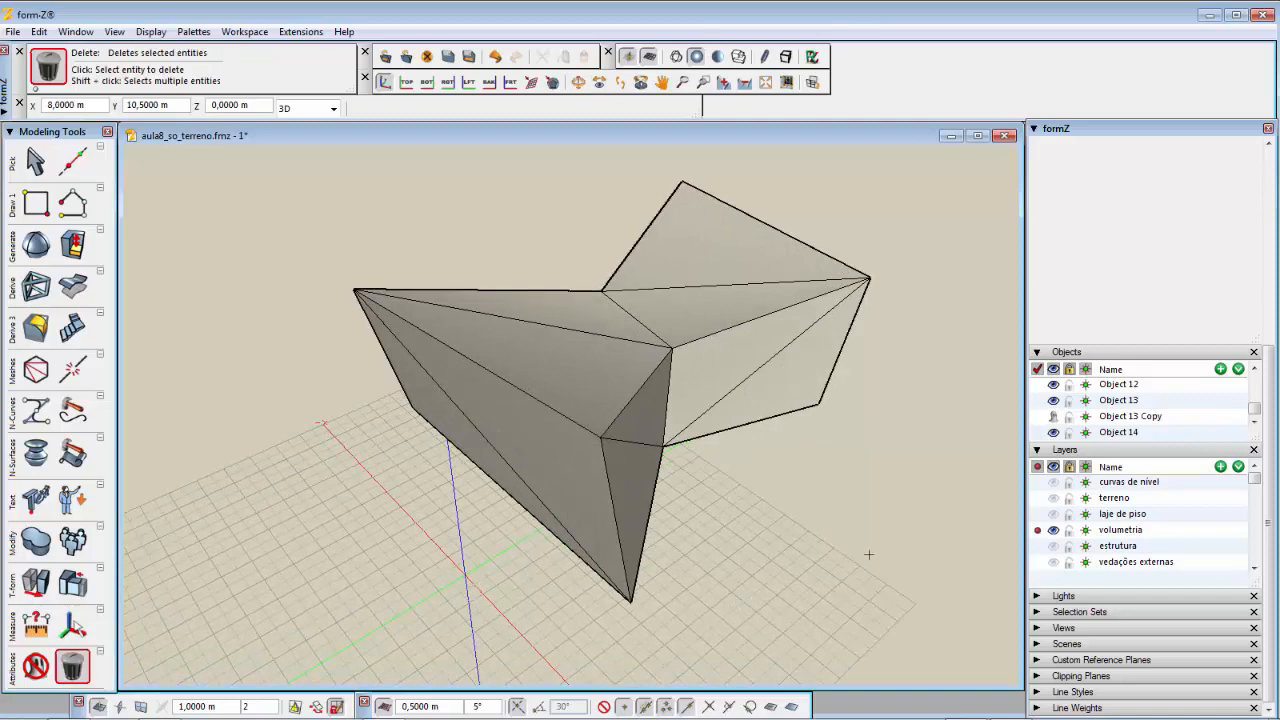
# Step: Save the file and make the estrutura, laje de piso and terreno layers visible again
pyautogui.click(452, 61)
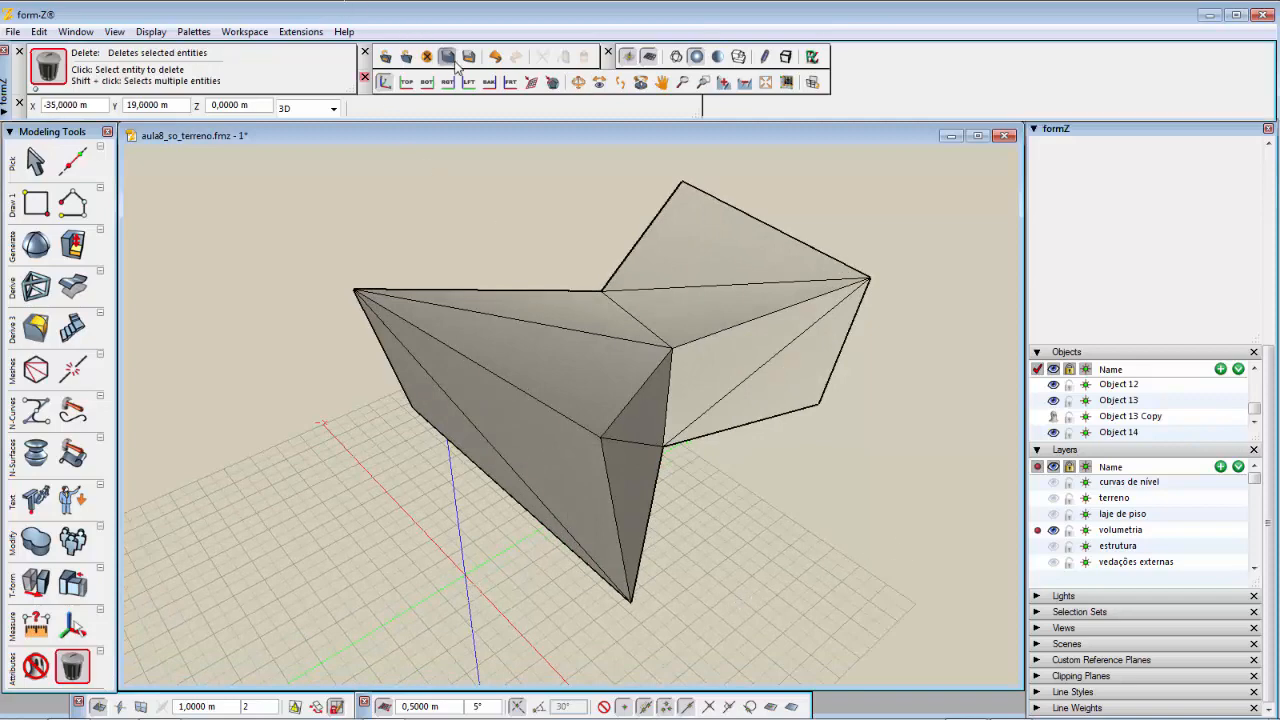
pyautogui.click(1058, 547)
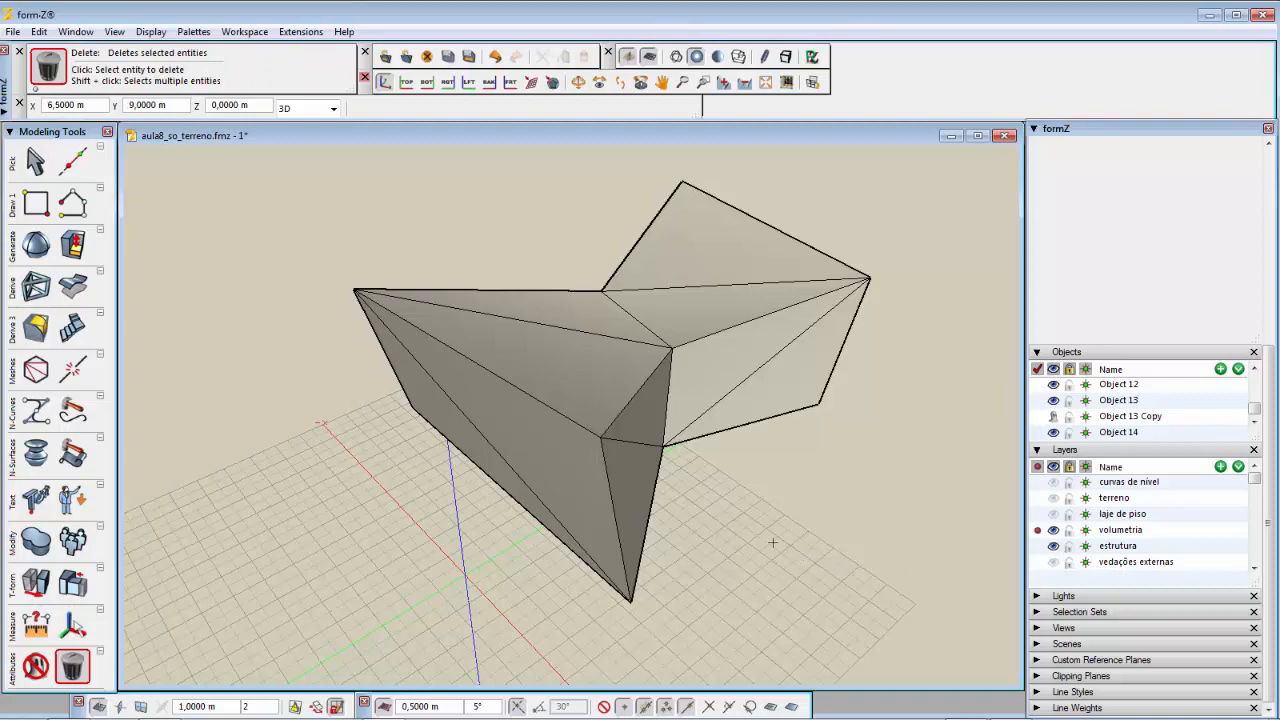
pyautogui.moveTo(758, 533); pyautogui.dragTo(735, 376, button='middle')
pyautogui.moveTo(735, 376); pyautogui.dragTo(746, 520)
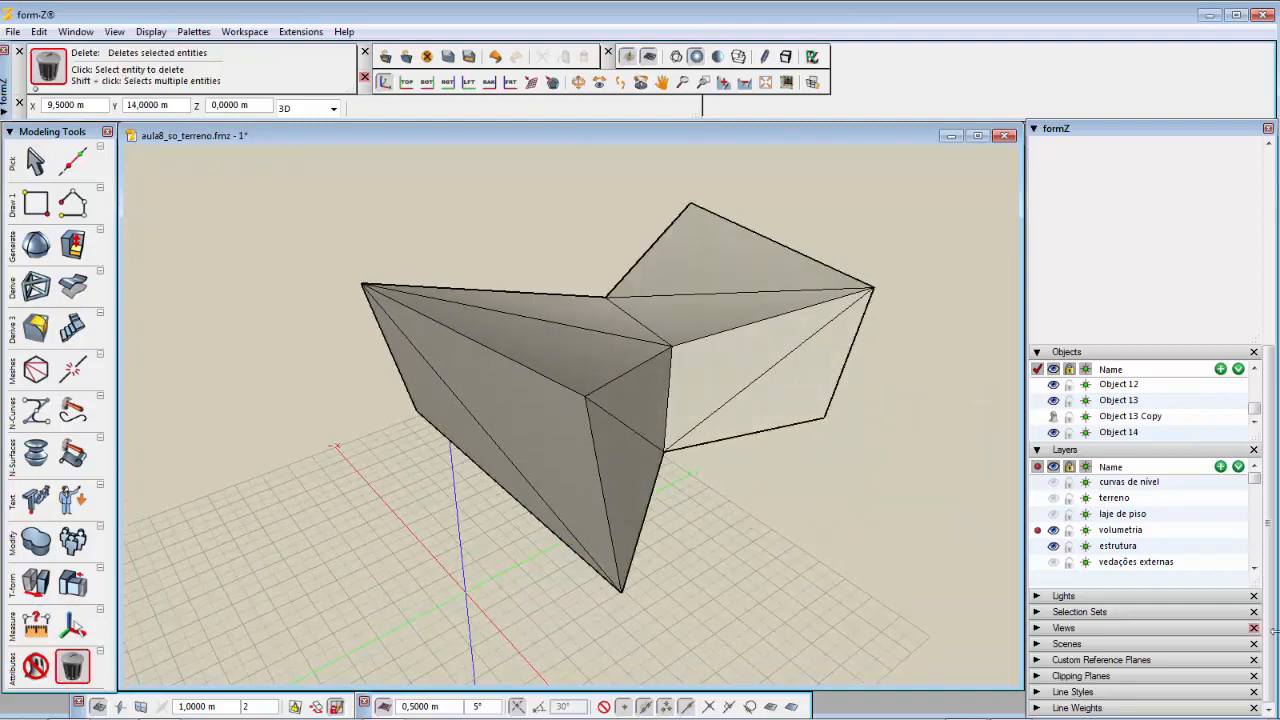
pyautogui.click(1053, 514)
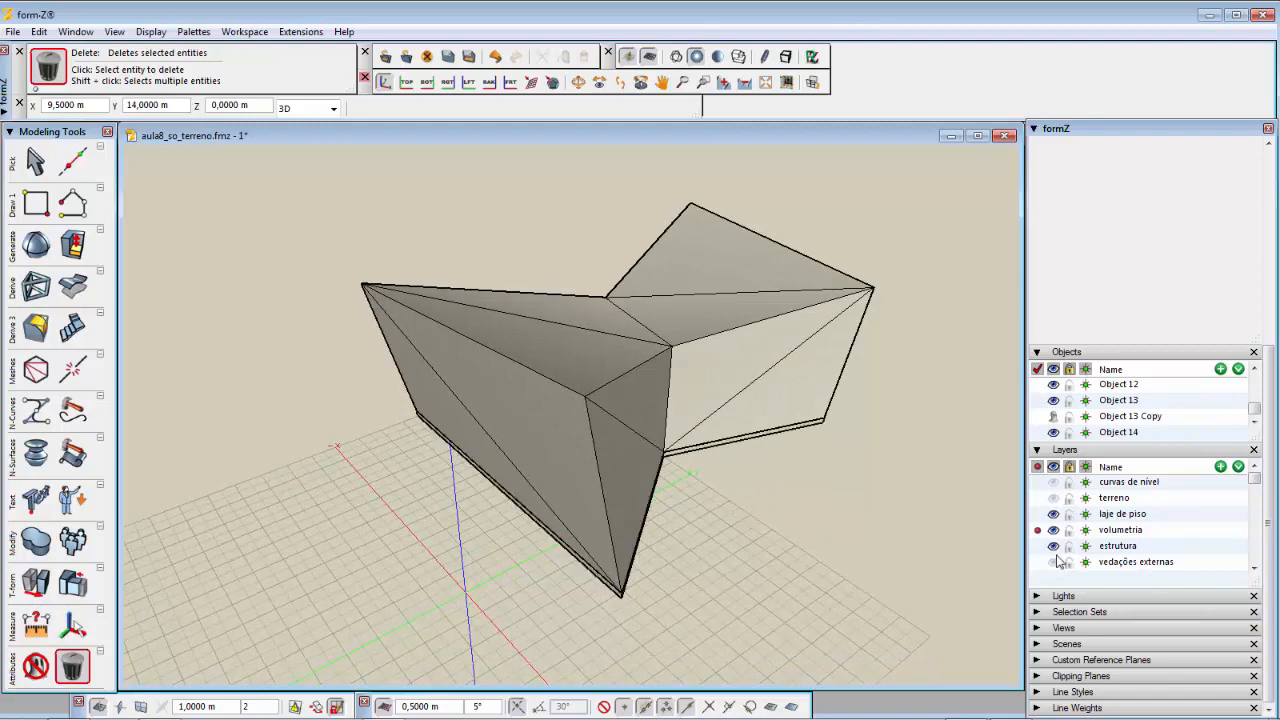
pyautogui.click(1053, 498)
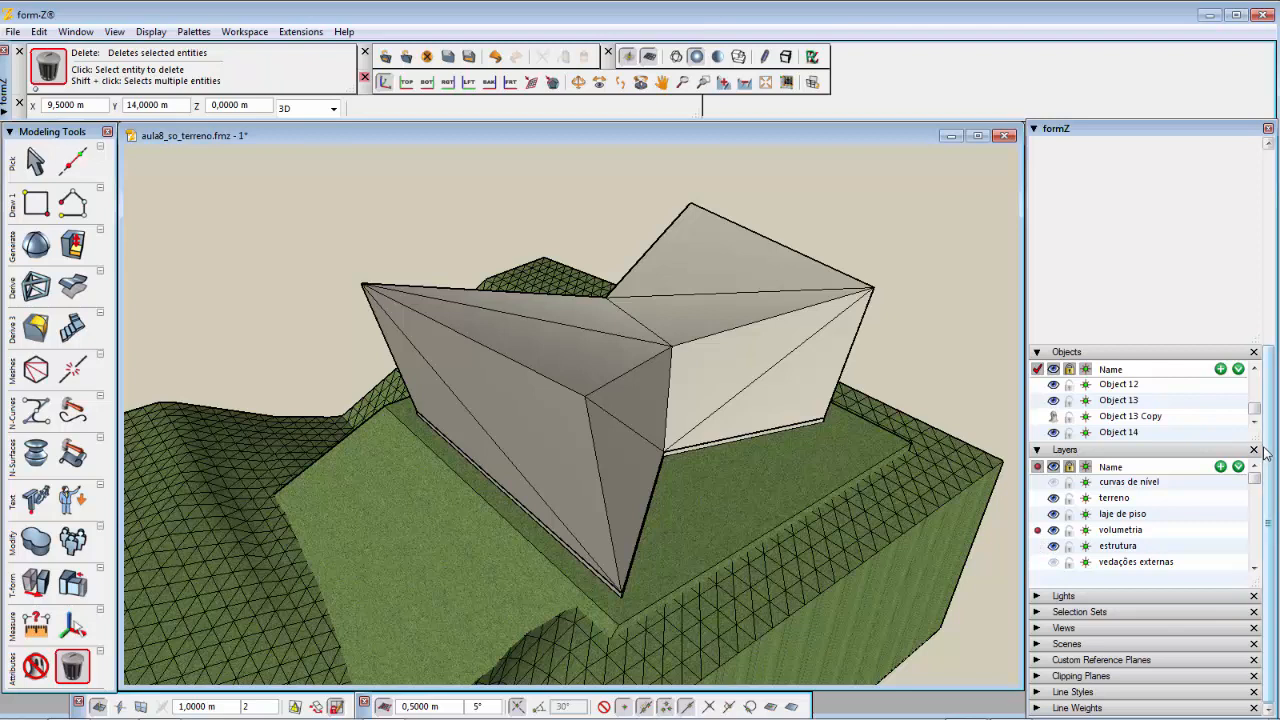
# Step: Open Material 3's parameters and browse the Glass material library
pyautogui.moveTo(1268, 453); pyautogui.dragTo(1275, 290)
pyautogui.scroll(2, 1275, 290)
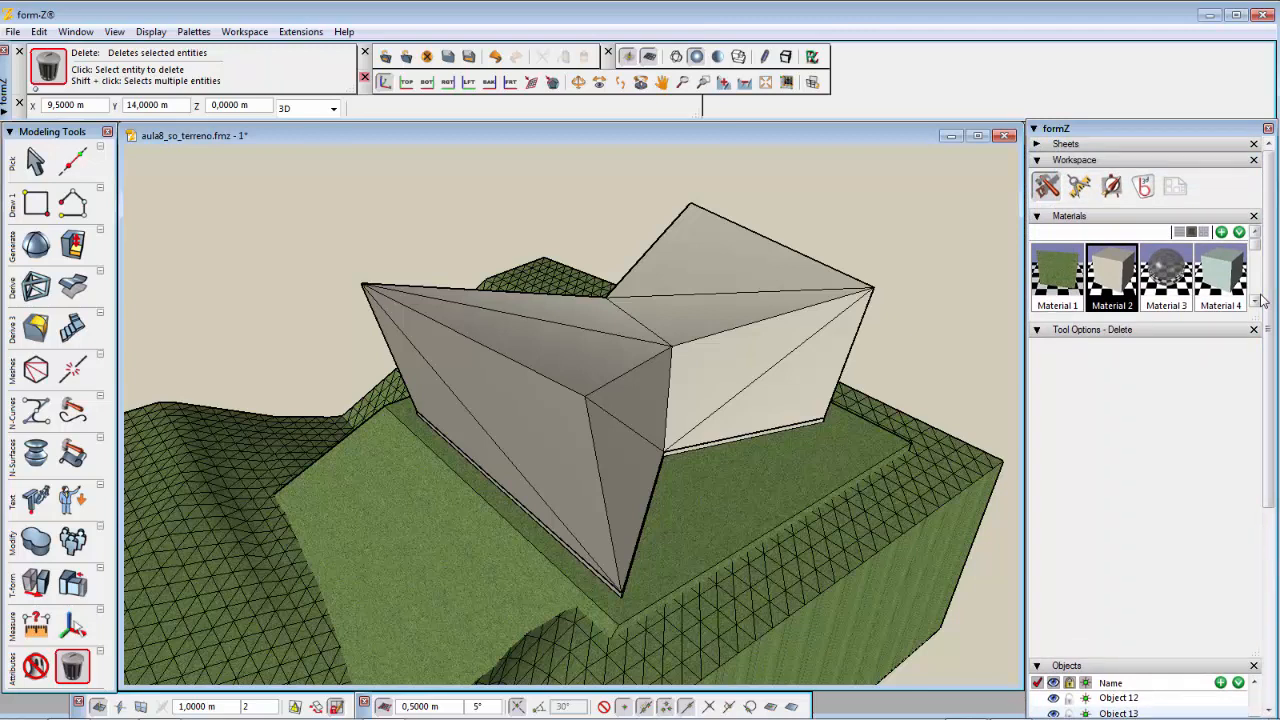
pyautogui.doubleClick(1163, 265)
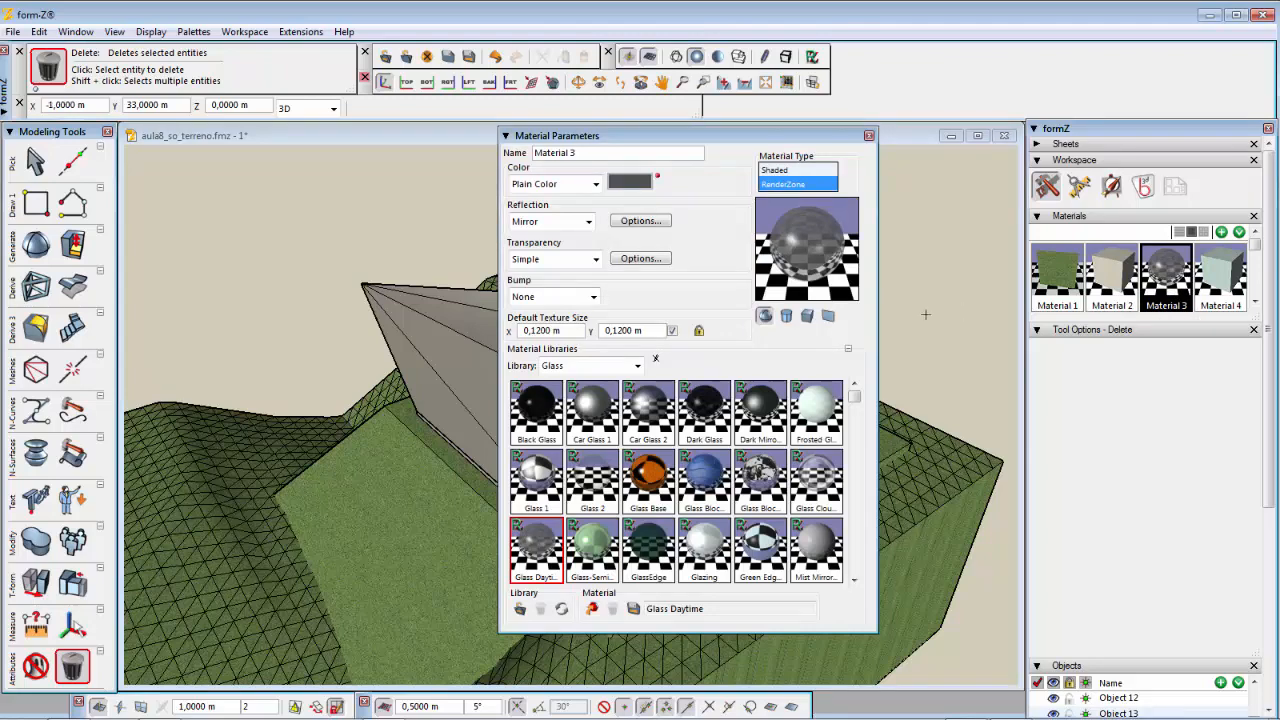
pyautogui.click(637, 366)
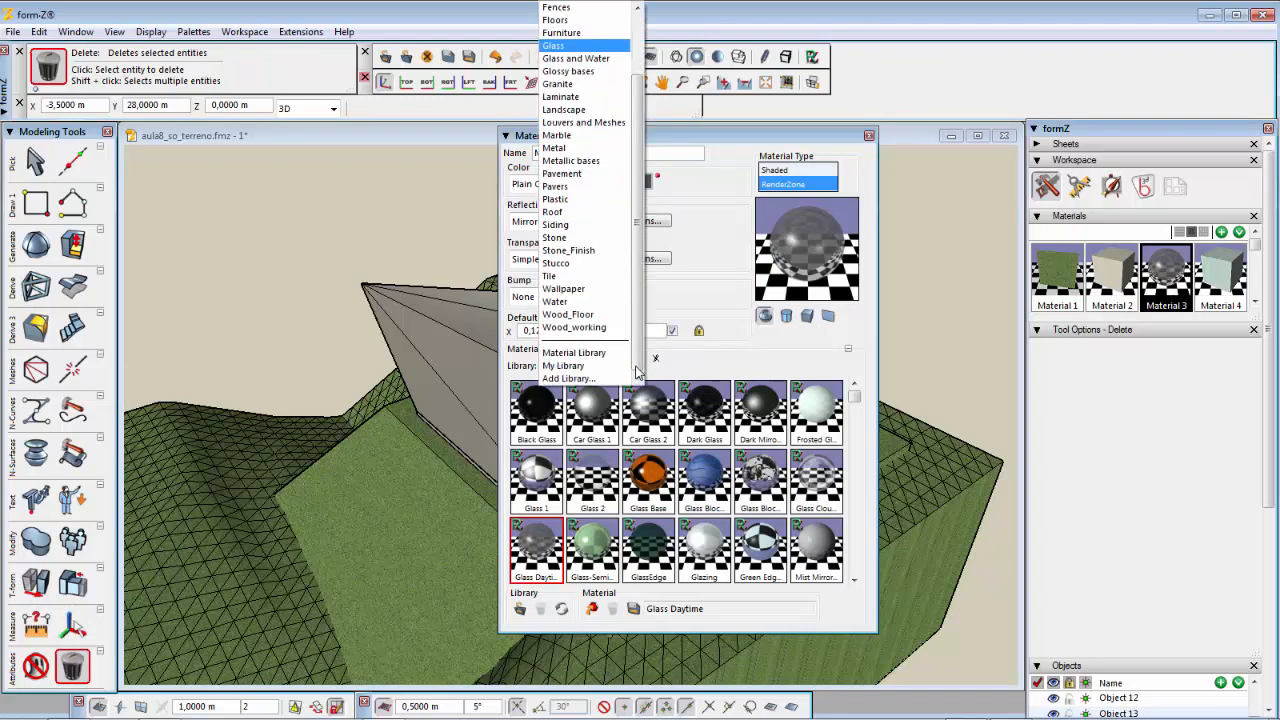
pyautogui.click(553, 46)
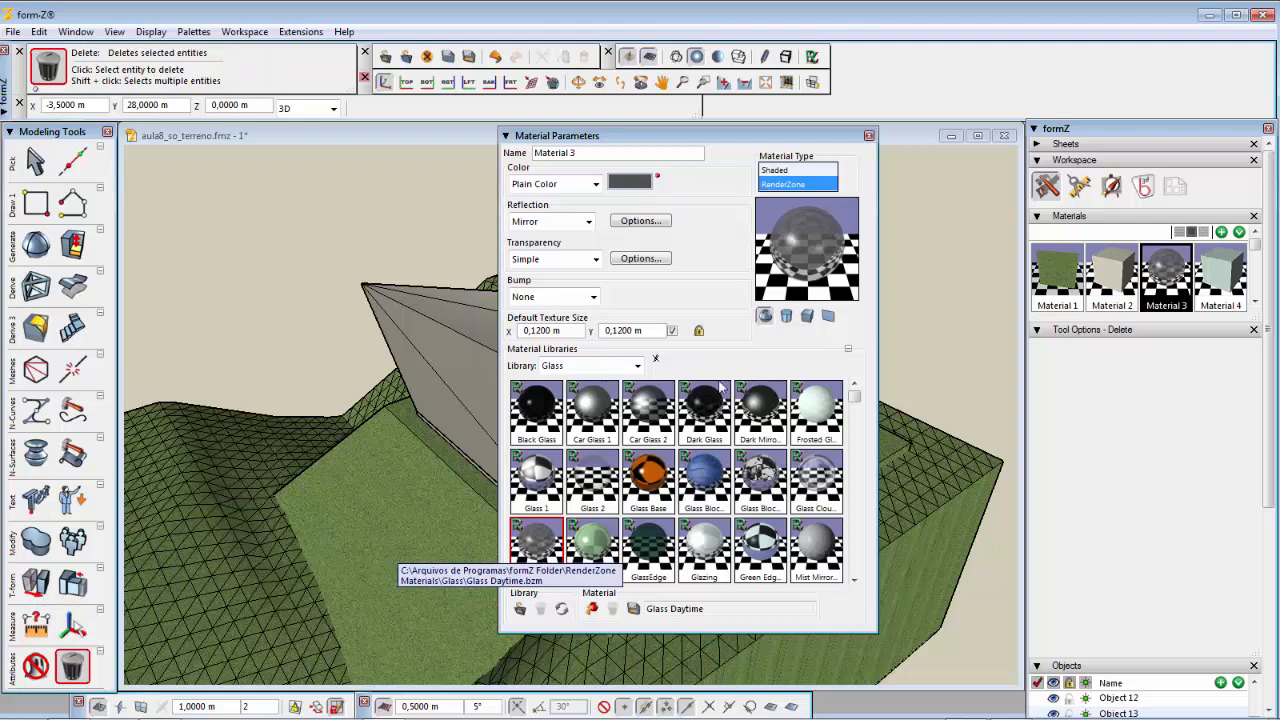
pyautogui.click(869, 136)
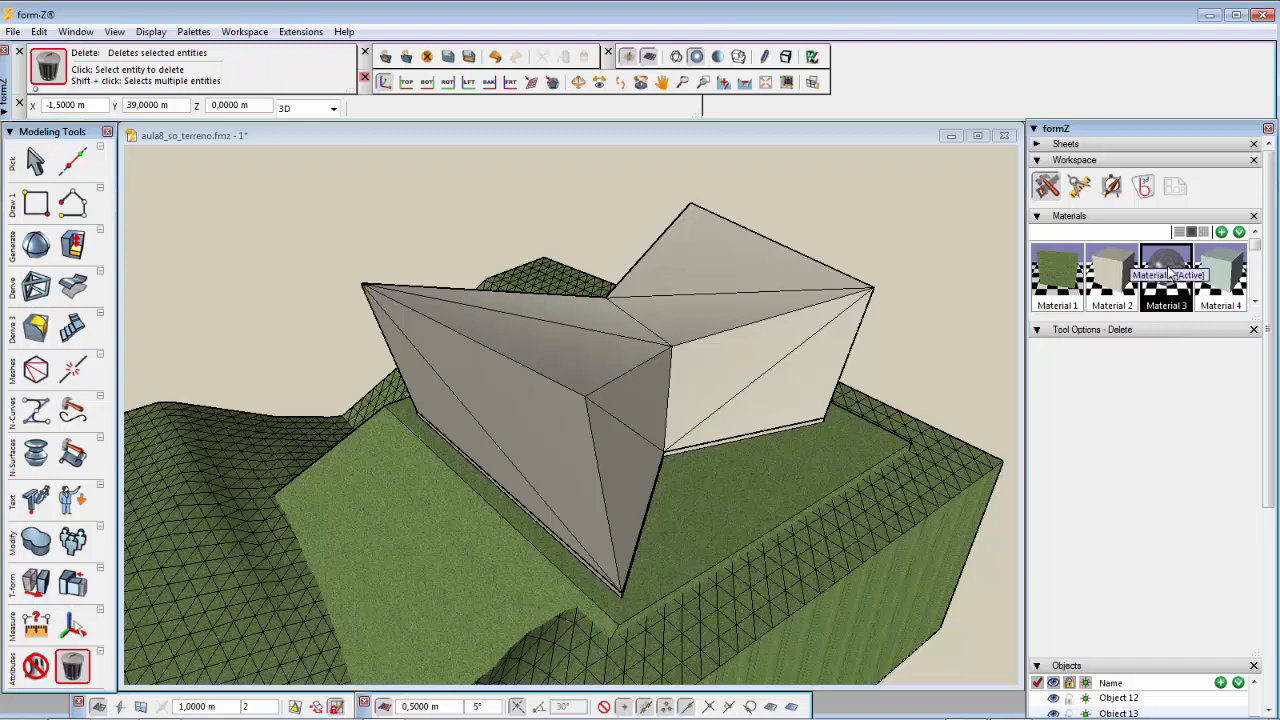
# Step: Apply the glass Material 3 to the side faces of the building volume
pyautogui.moveTo(1168, 275); pyautogui.dragTo(540, 447)
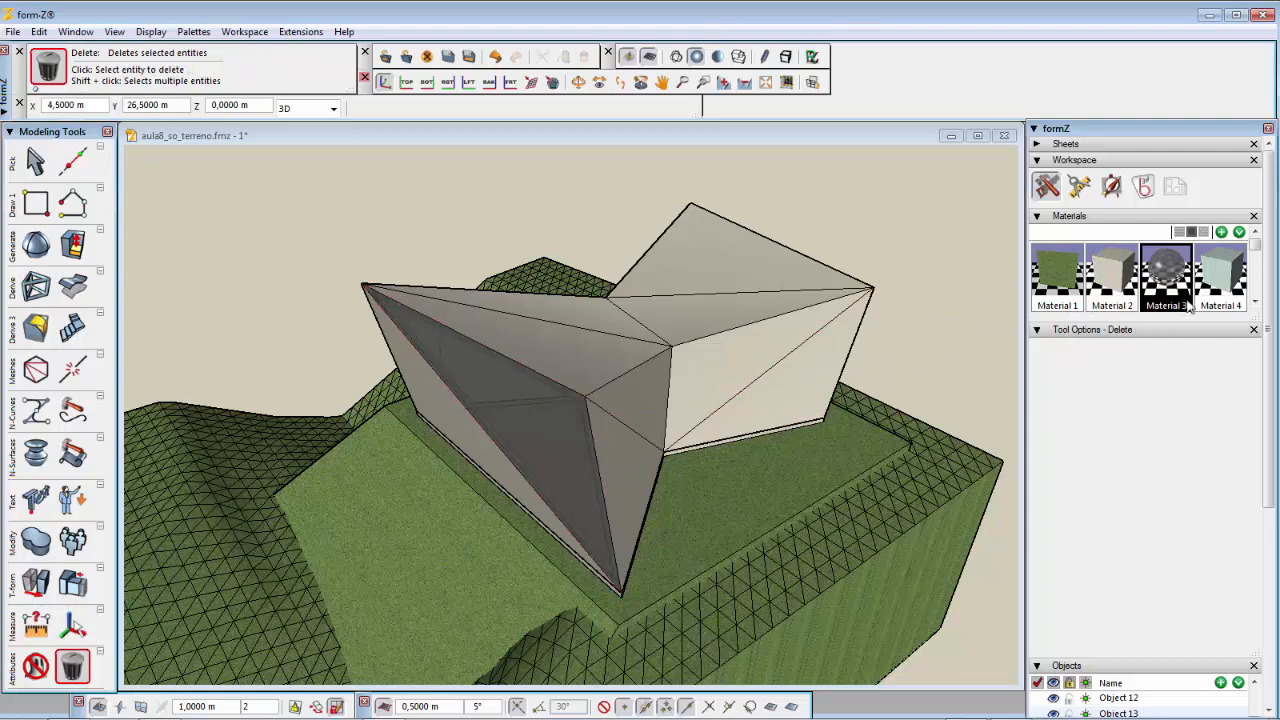
pyautogui.moveTo(1166, 275); pyautogui.dragTo(441, 403)
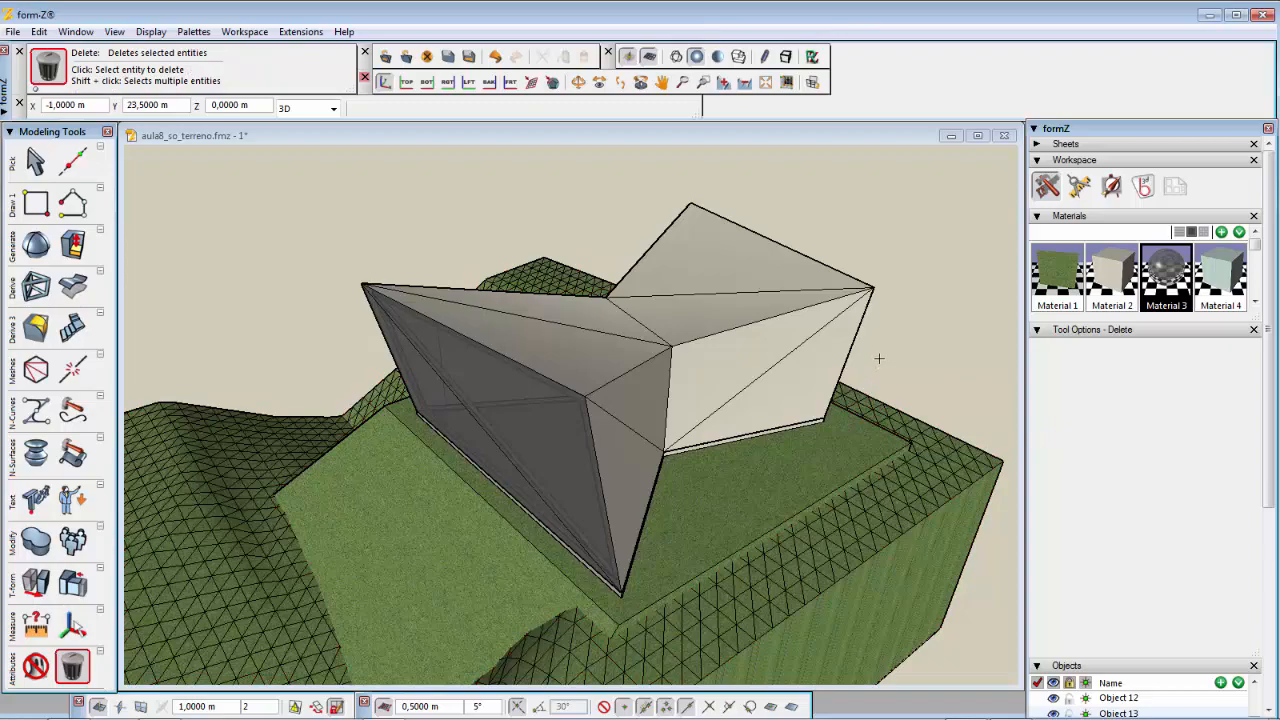
pyautogui.moveTo(879, 358); pyautogui.dragTo(428, 266, button='middle')
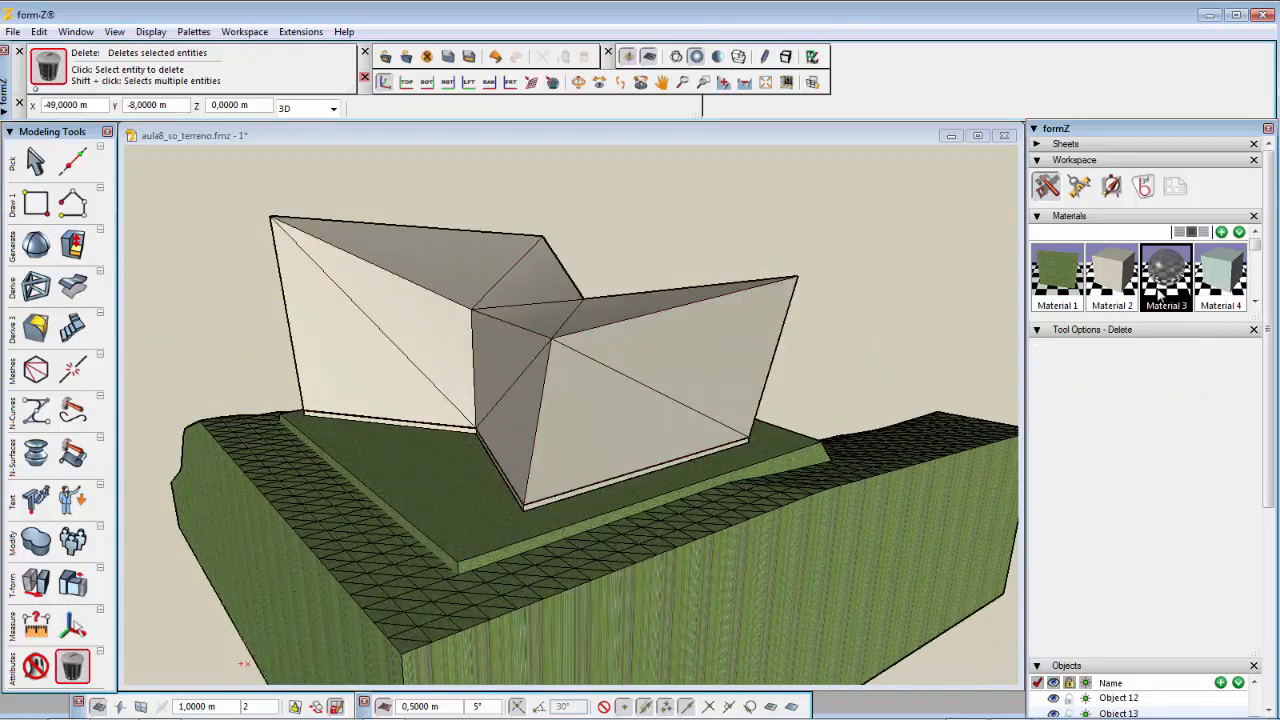
pyautogui.moveTo(1160, 275); pyautogui.dragTo(605, 425)
pyautogui.moveTo(1180, 268); pyautogui.dragTo(730, 350)
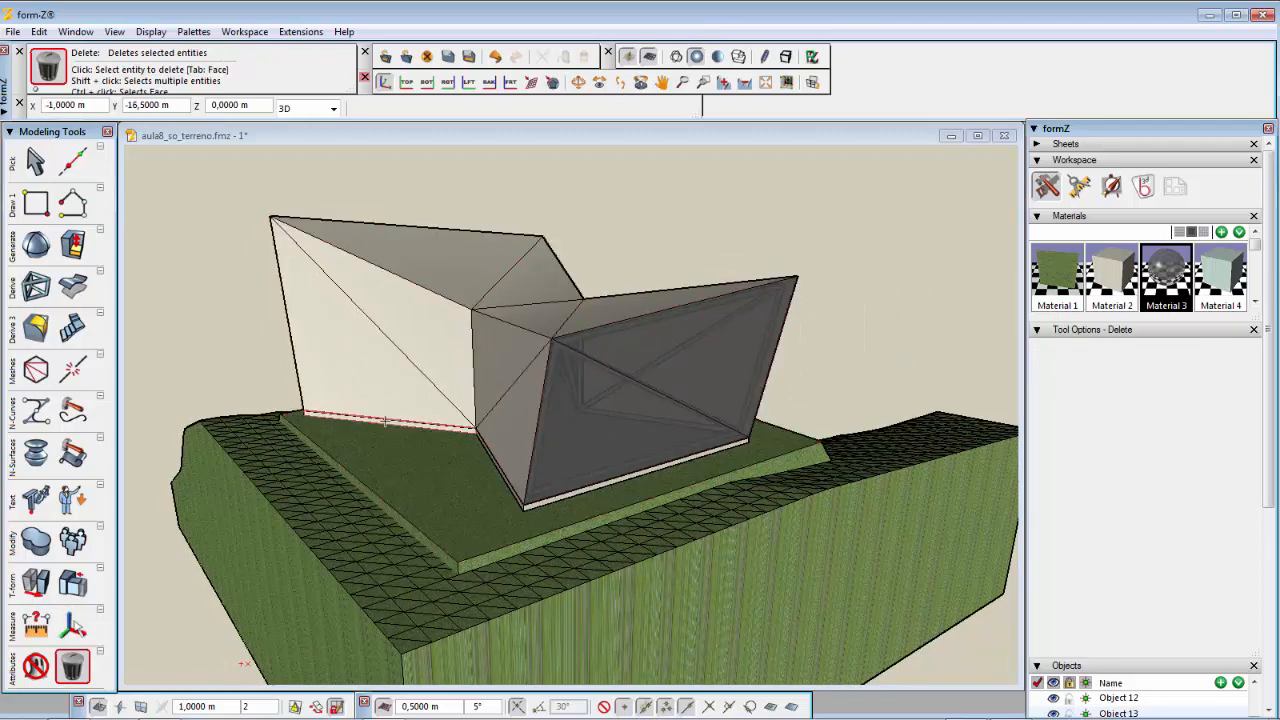
# Step: Save the file
pyautogui.moveTo(525, 429); pyautogui.dragTo(686, 440, button='middle')
pyautogui.moveTo(506, 425)
pyautogui.mouseDown(button='middle')
pyautogui.moveTo(520, 437)
pyautogui.moveTo(517, 420)
pyautogui.mouseUp(button='middle')
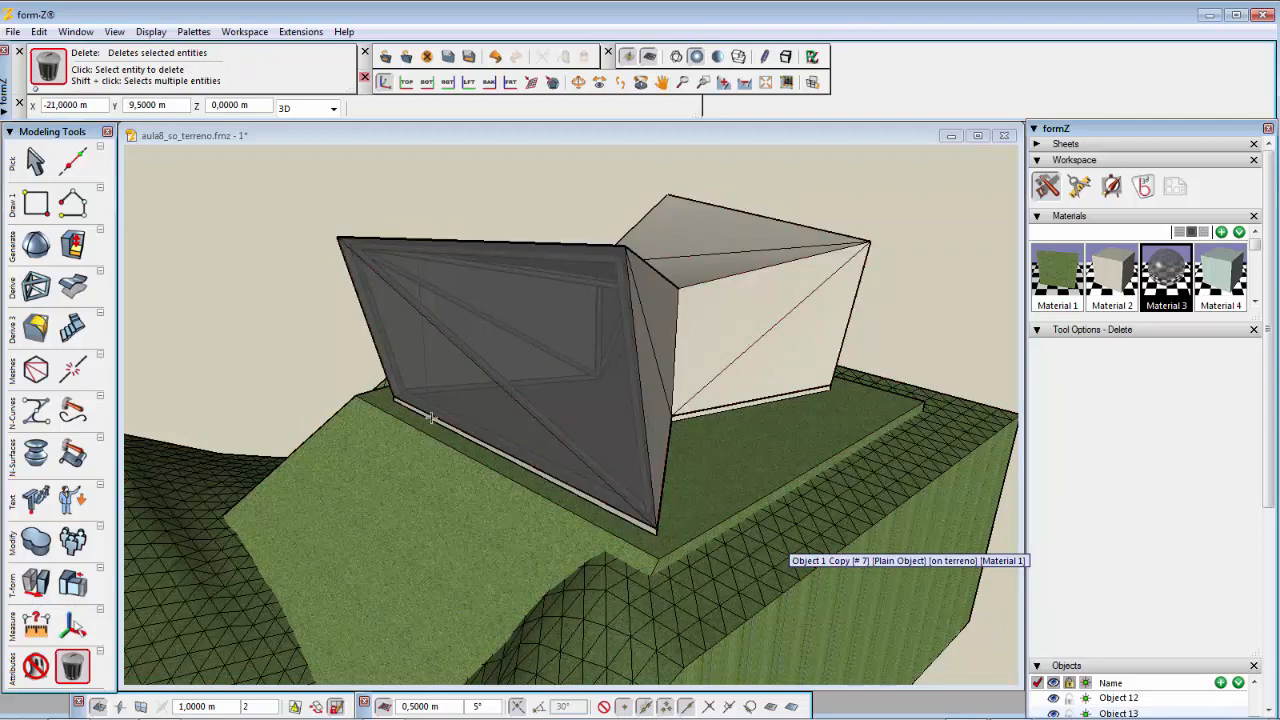
pyautogui.press('Tab')
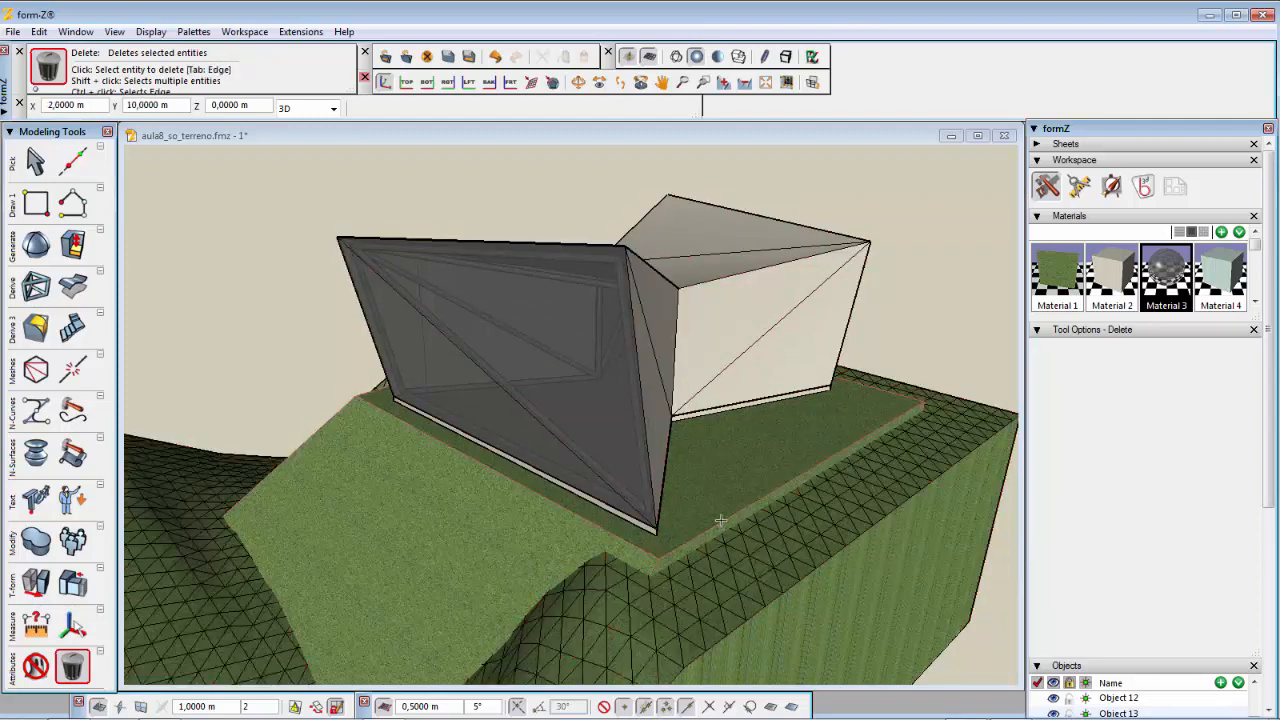
pyautogui.click(448, 57)
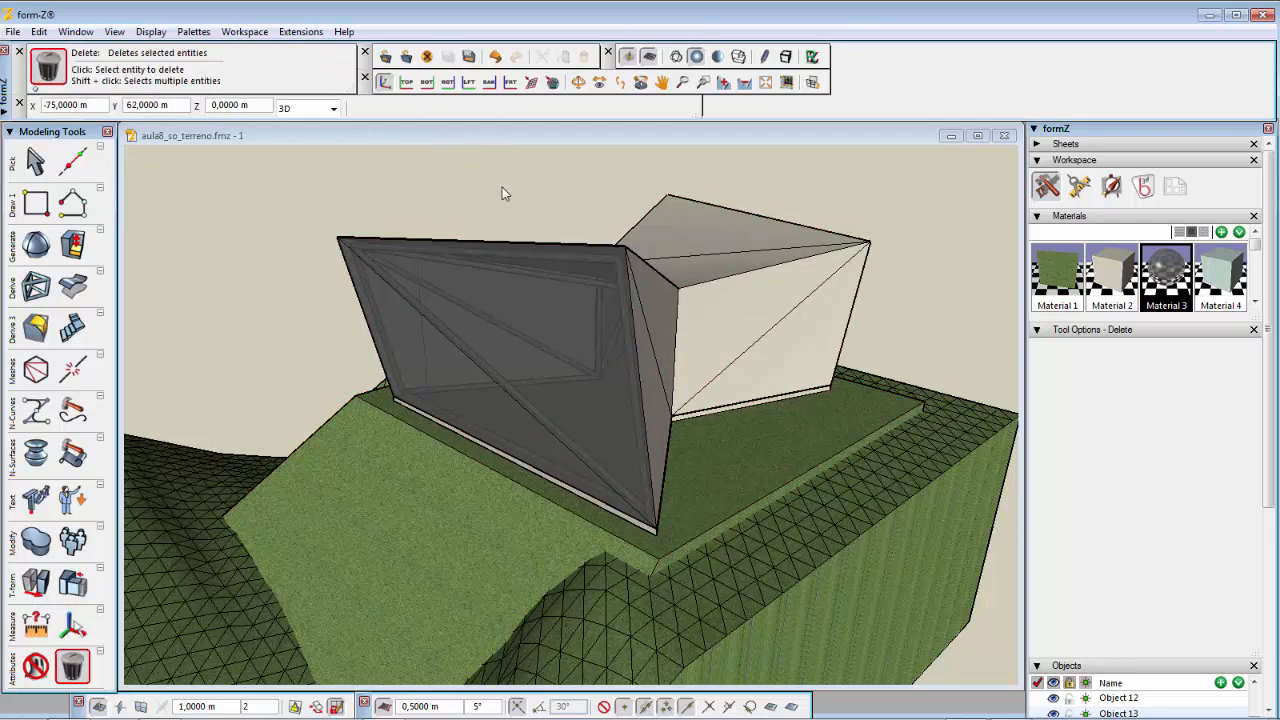